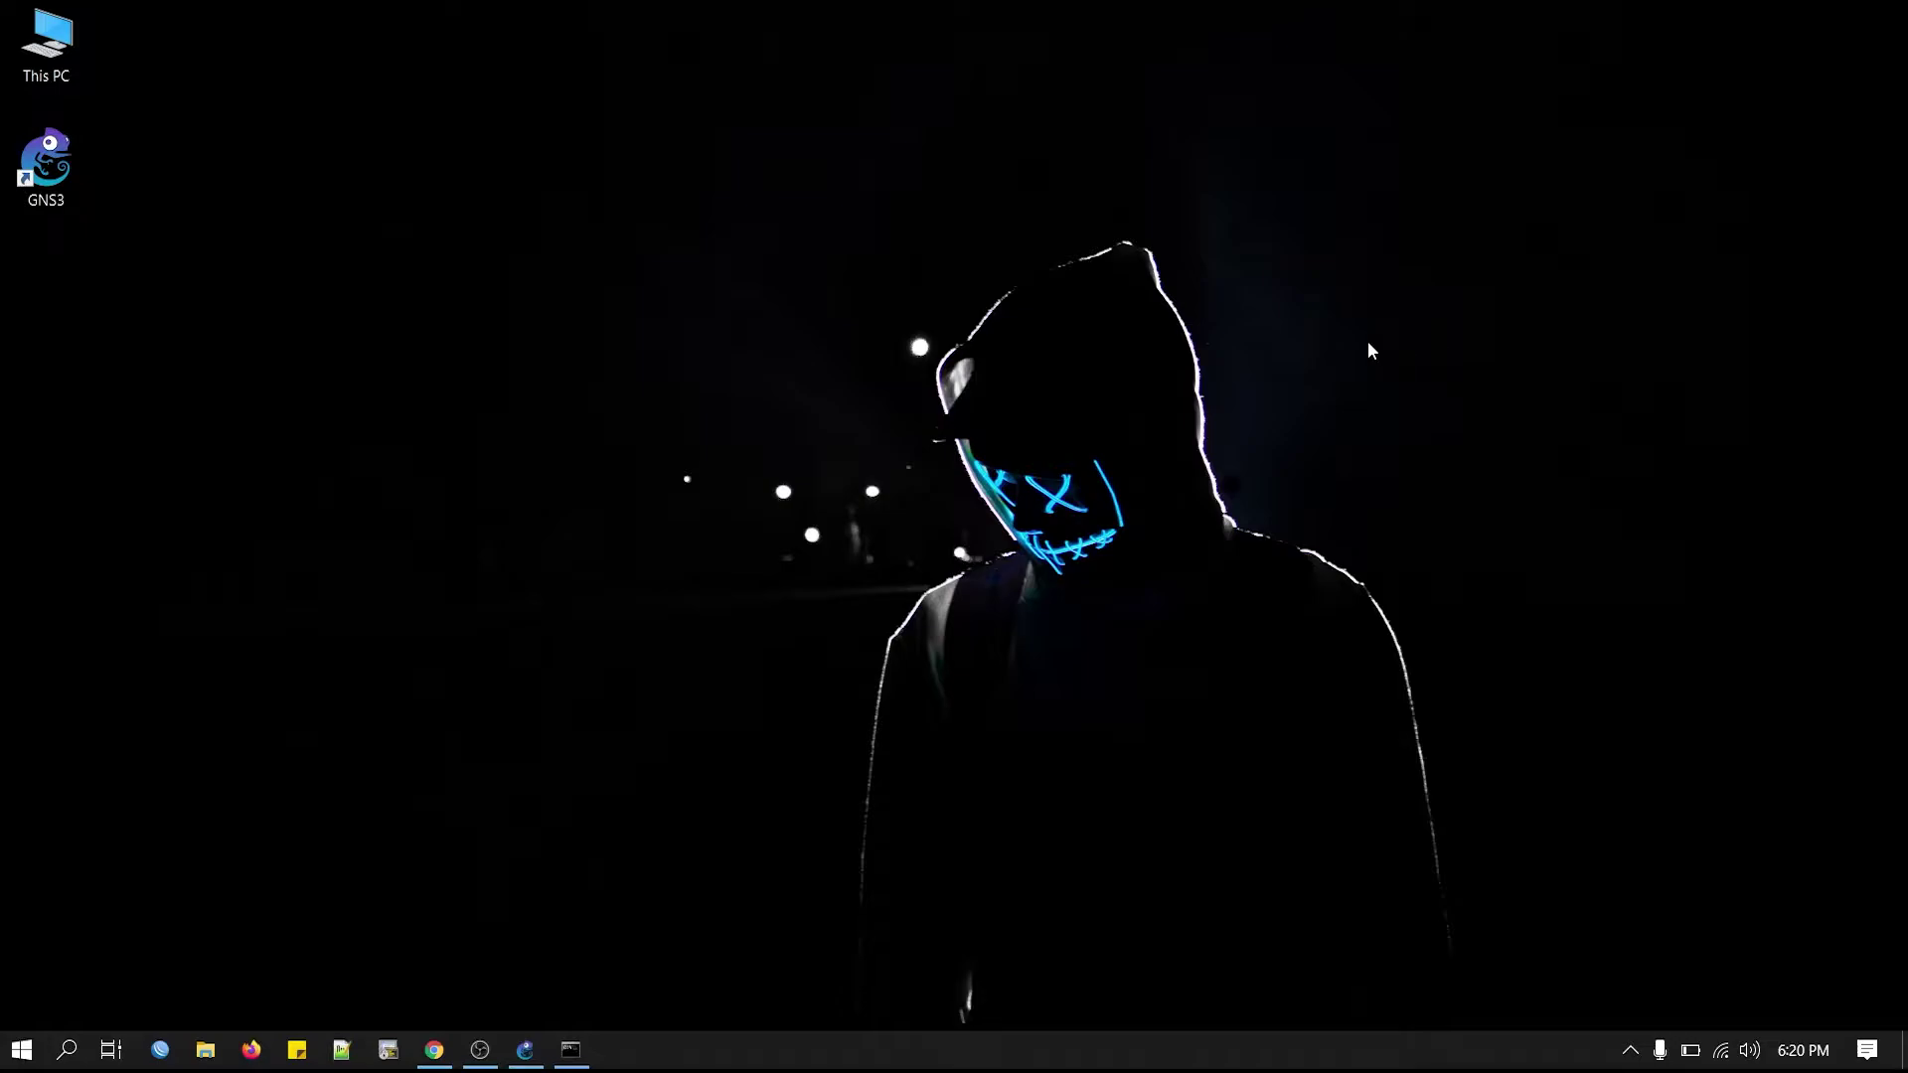
# Bring the GNS3 mikrotik-basic lab window to the front from the taskbar.
pyautogui.click(526, 1053)
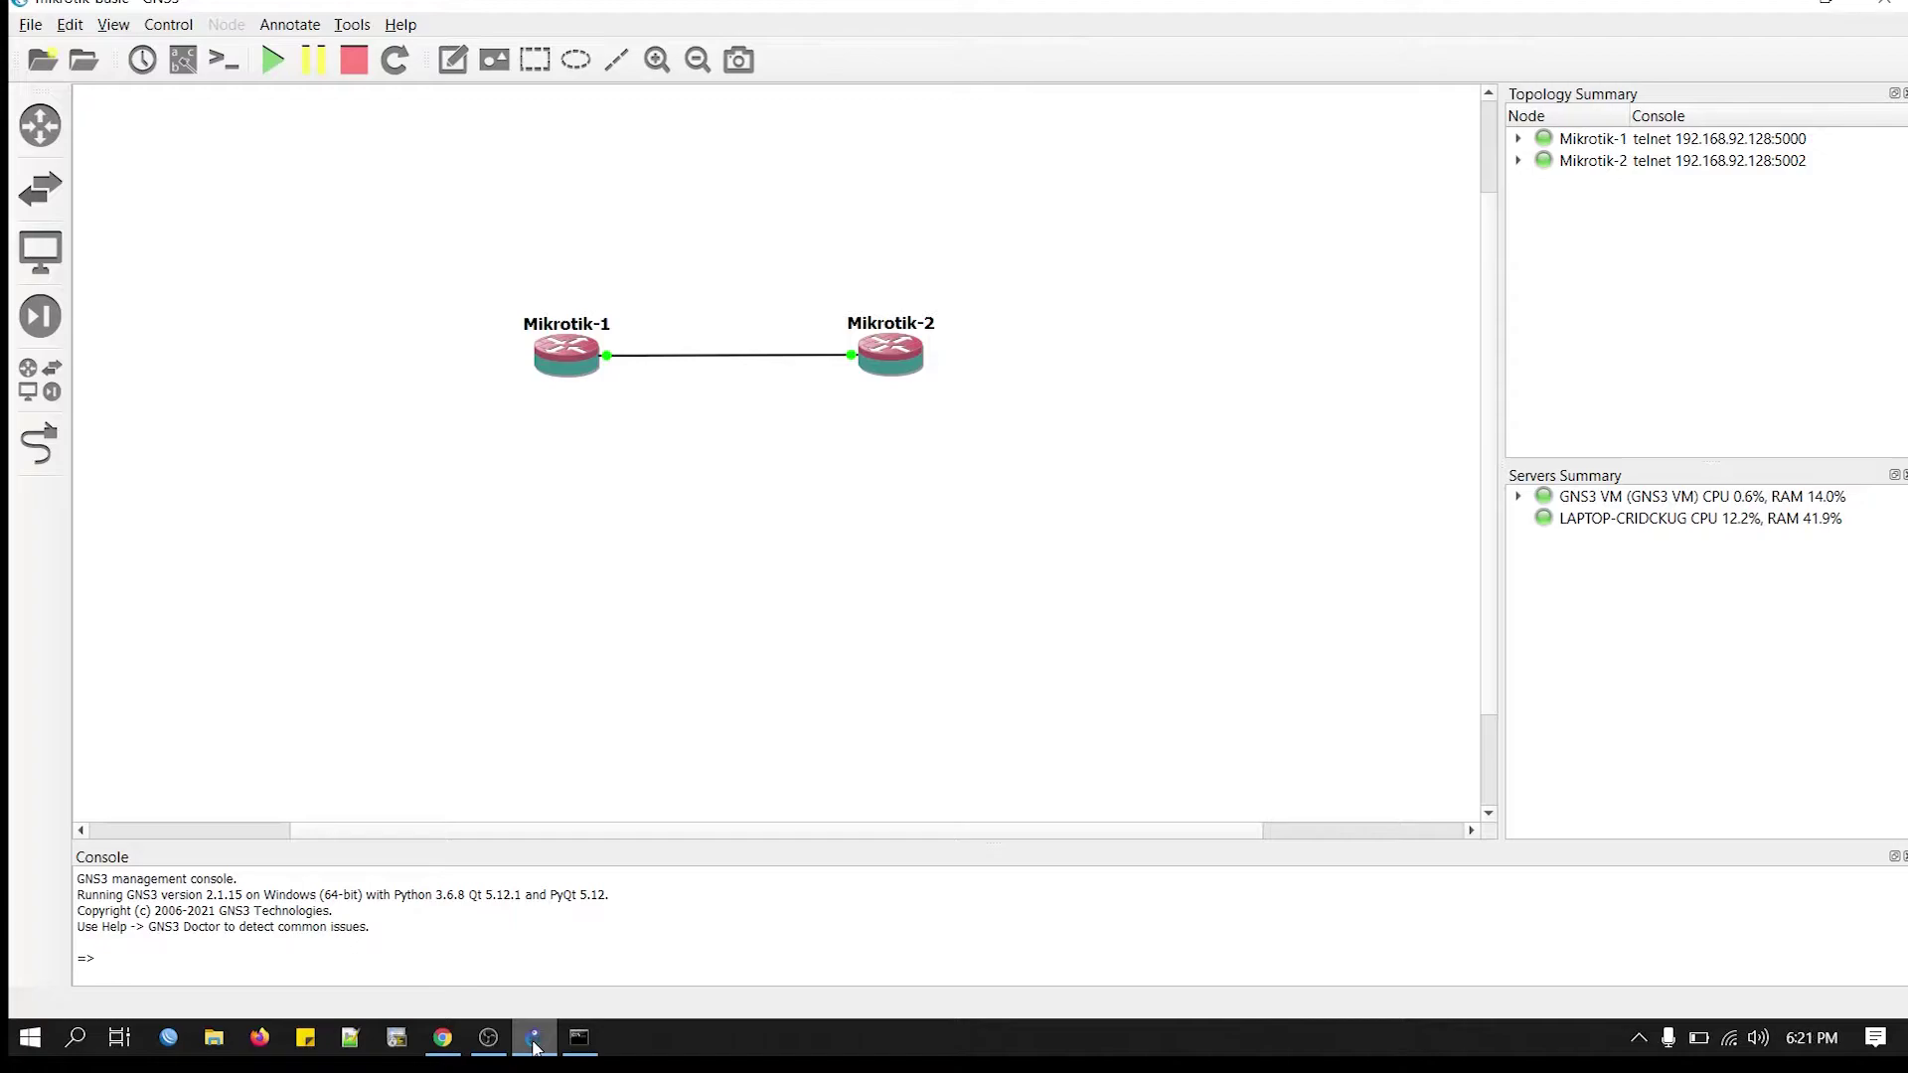
# Launch the Add Hardware Wizard with hdwwiz and choose Network adapters from the manual list.
pyautogui.click(74, 1039)
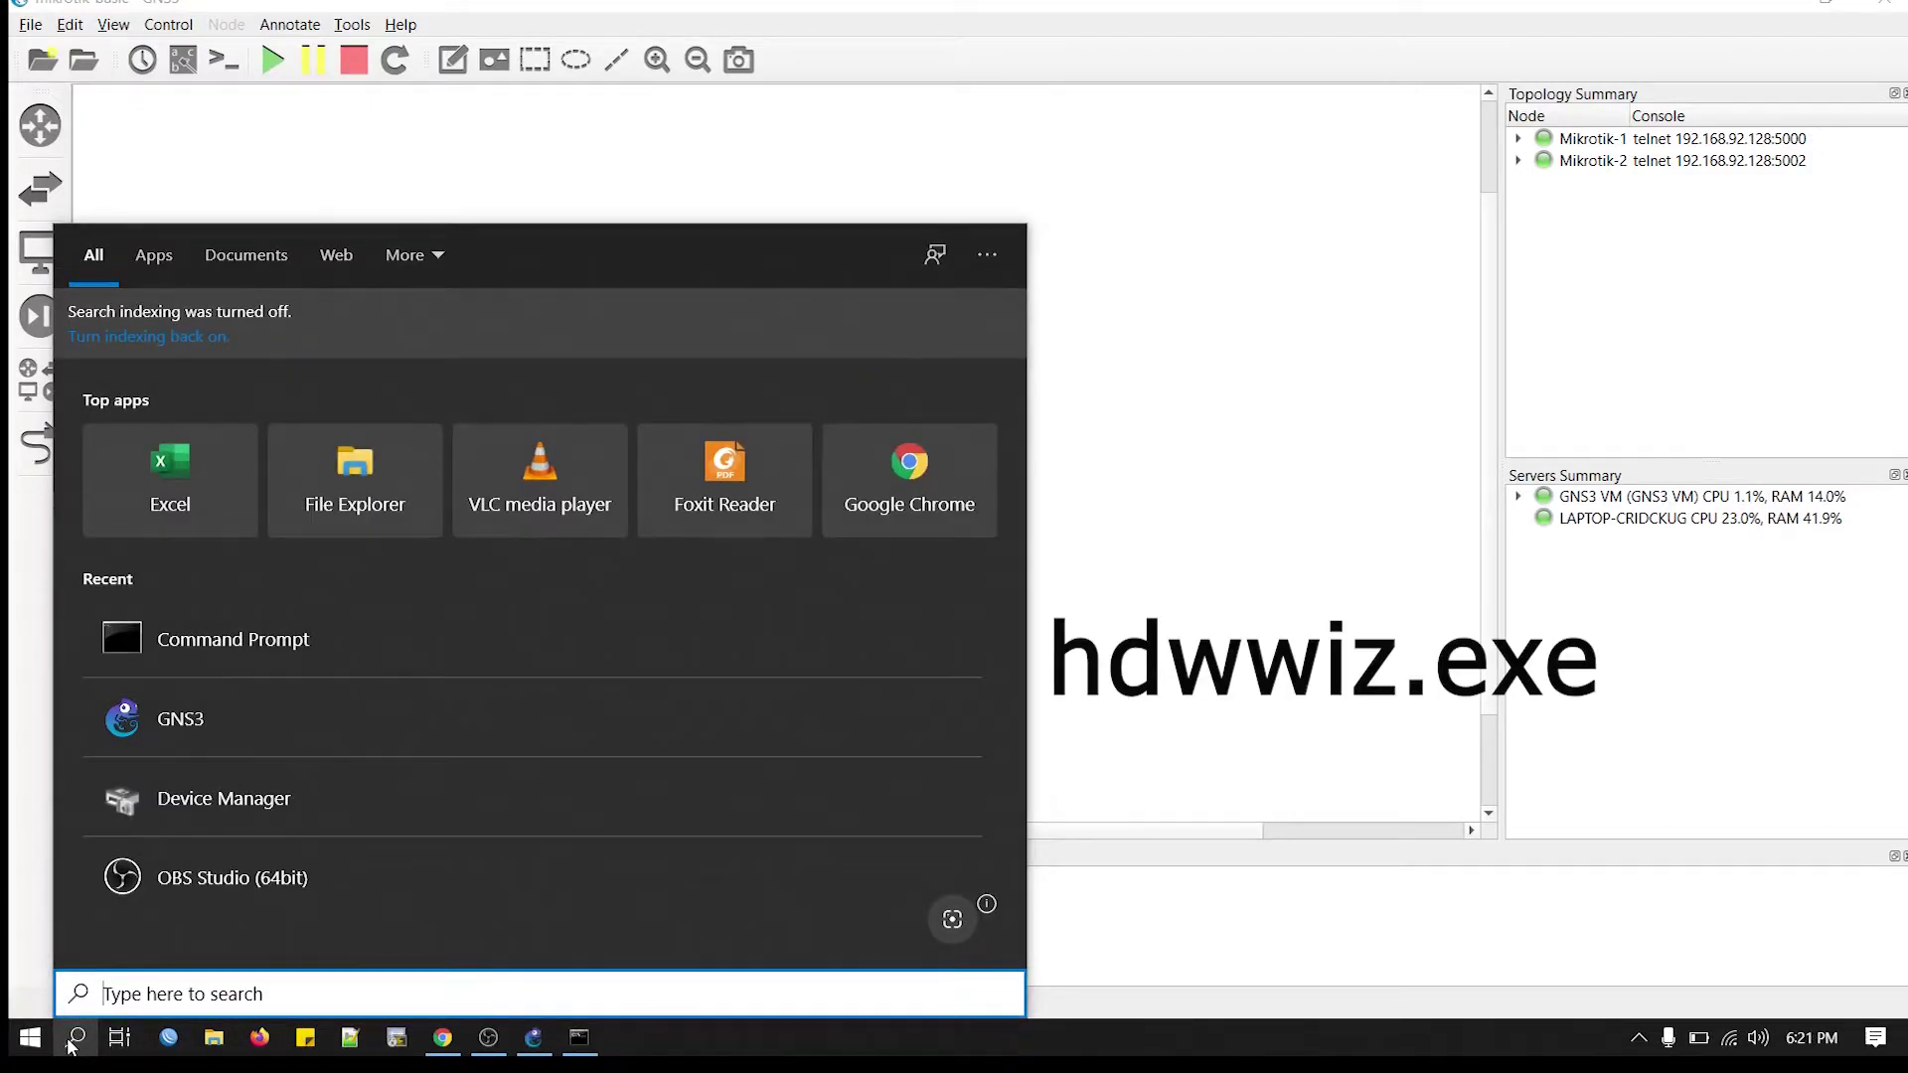
pyautogui.write('hdwwi')
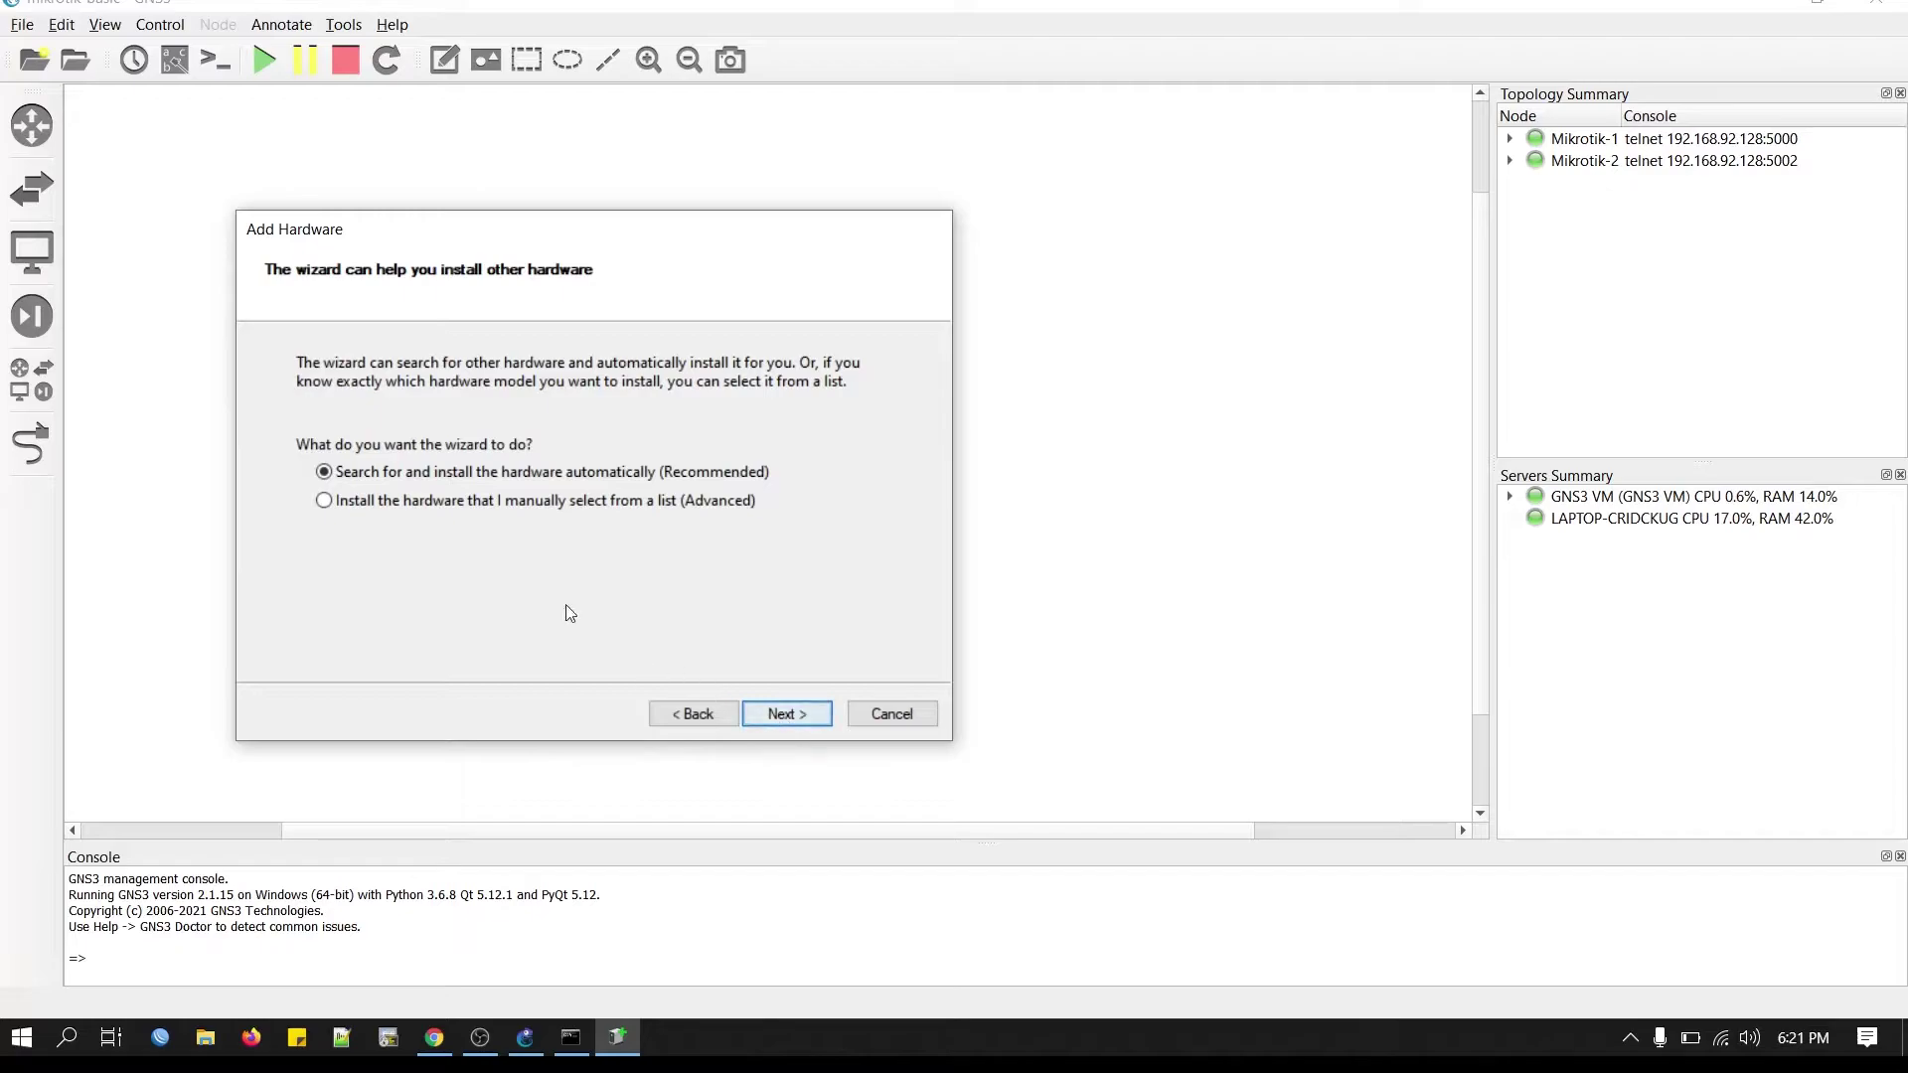
pyautogui.click(356, 508)
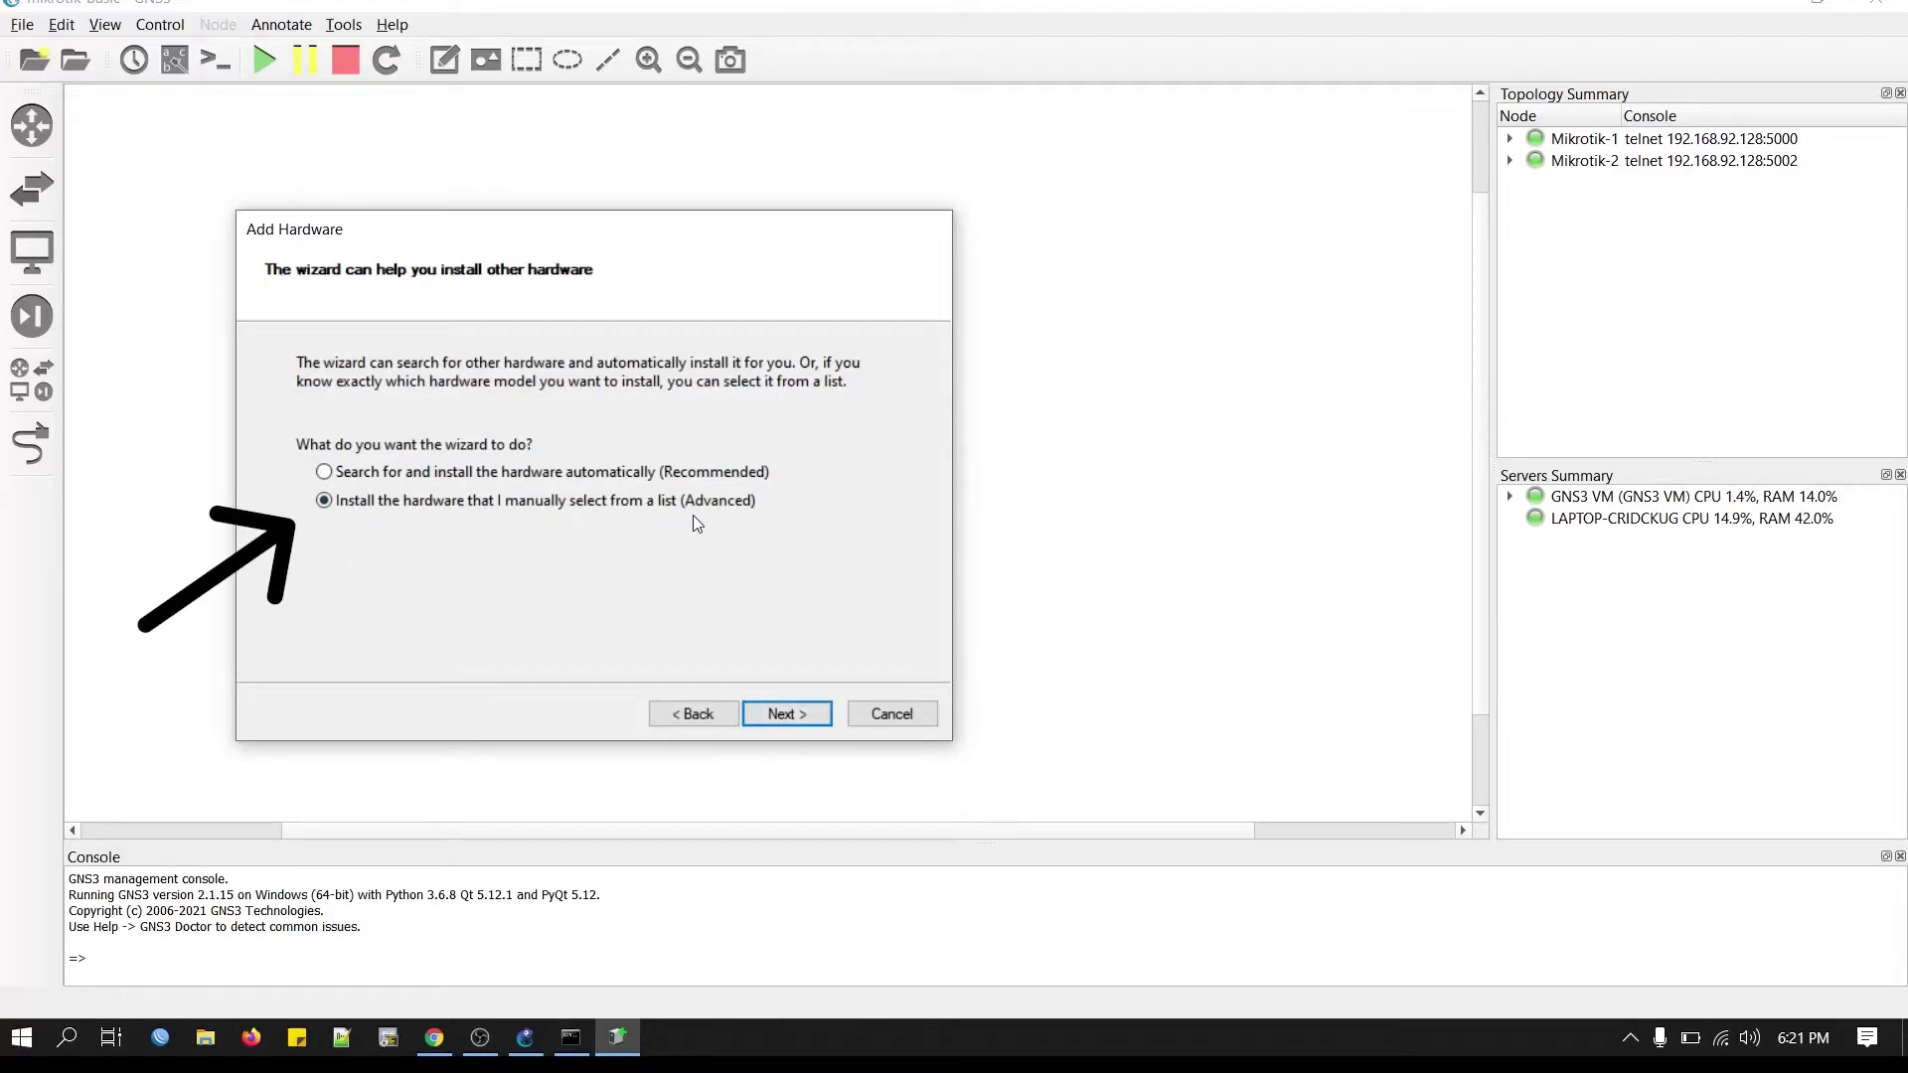
pyautogui.click(783, 716)
pyautogui.click(401, 568)
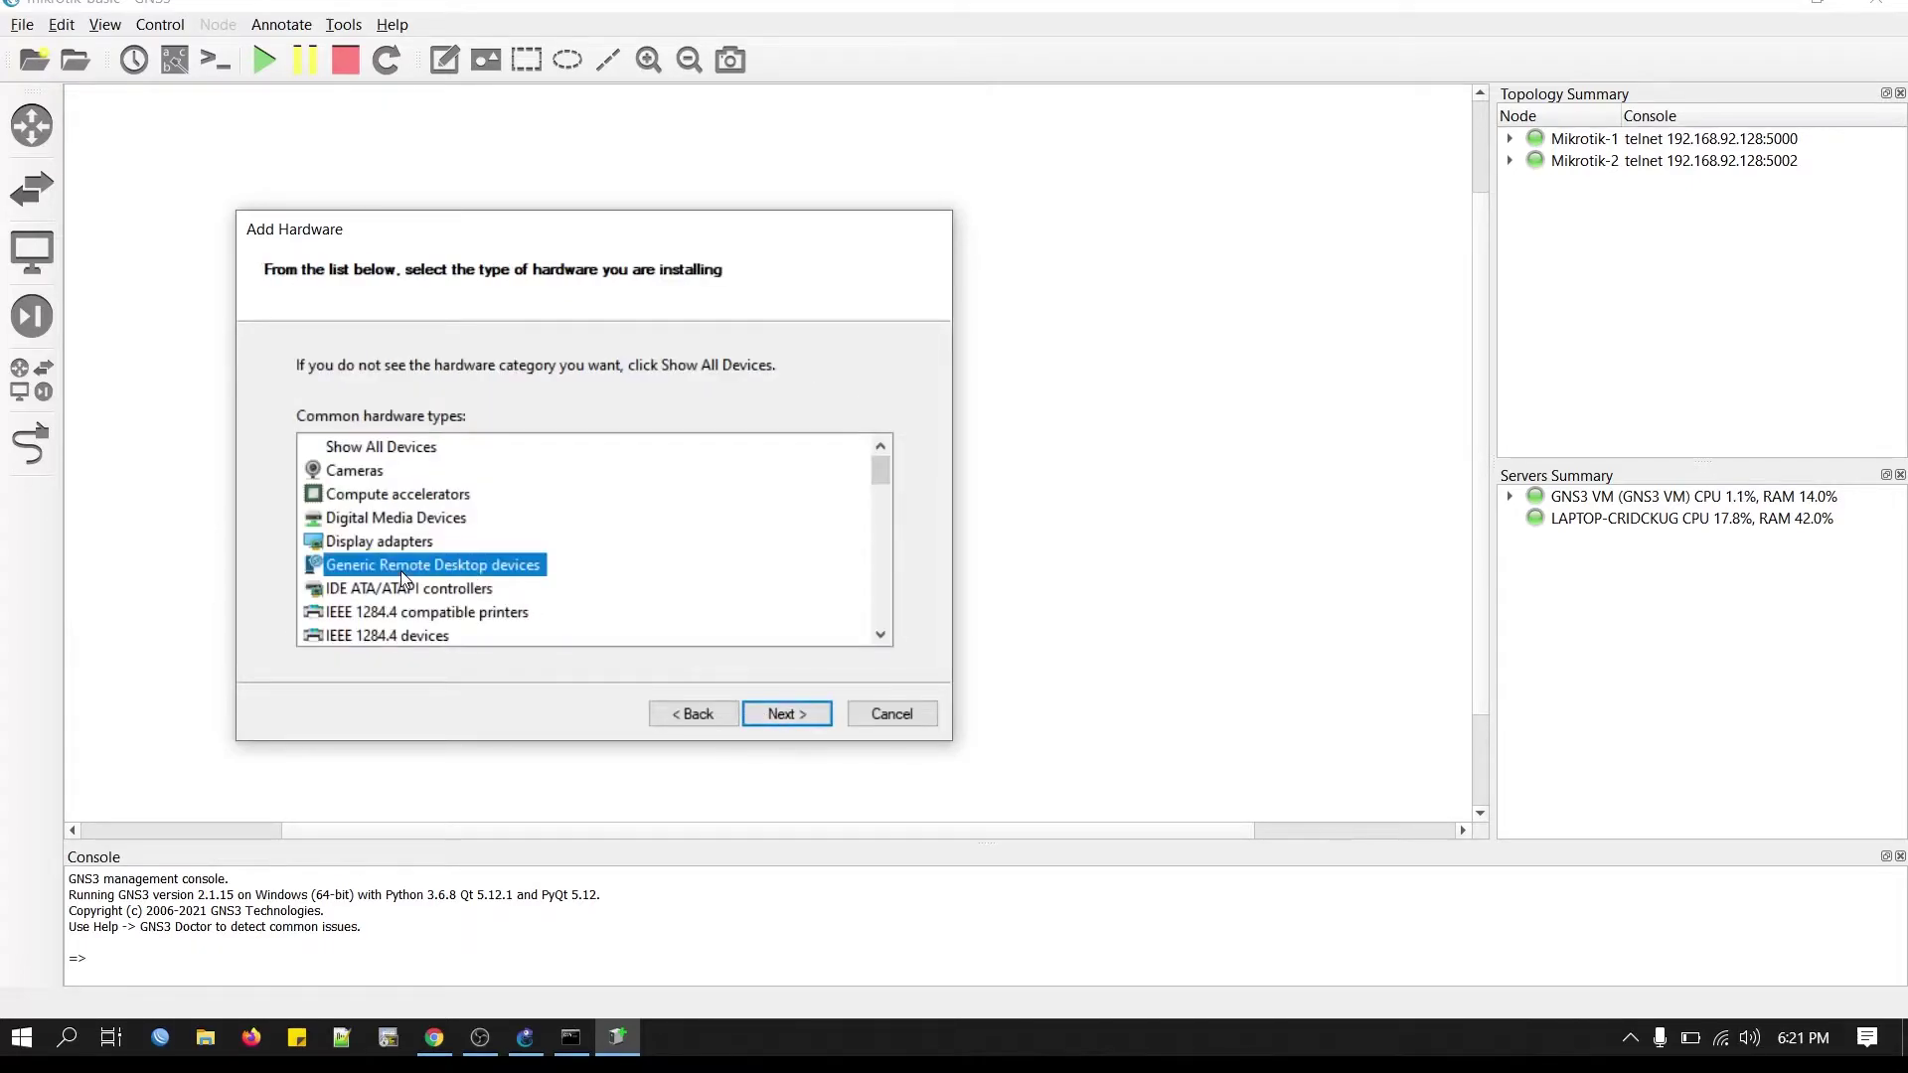
pyautogui.press('n')
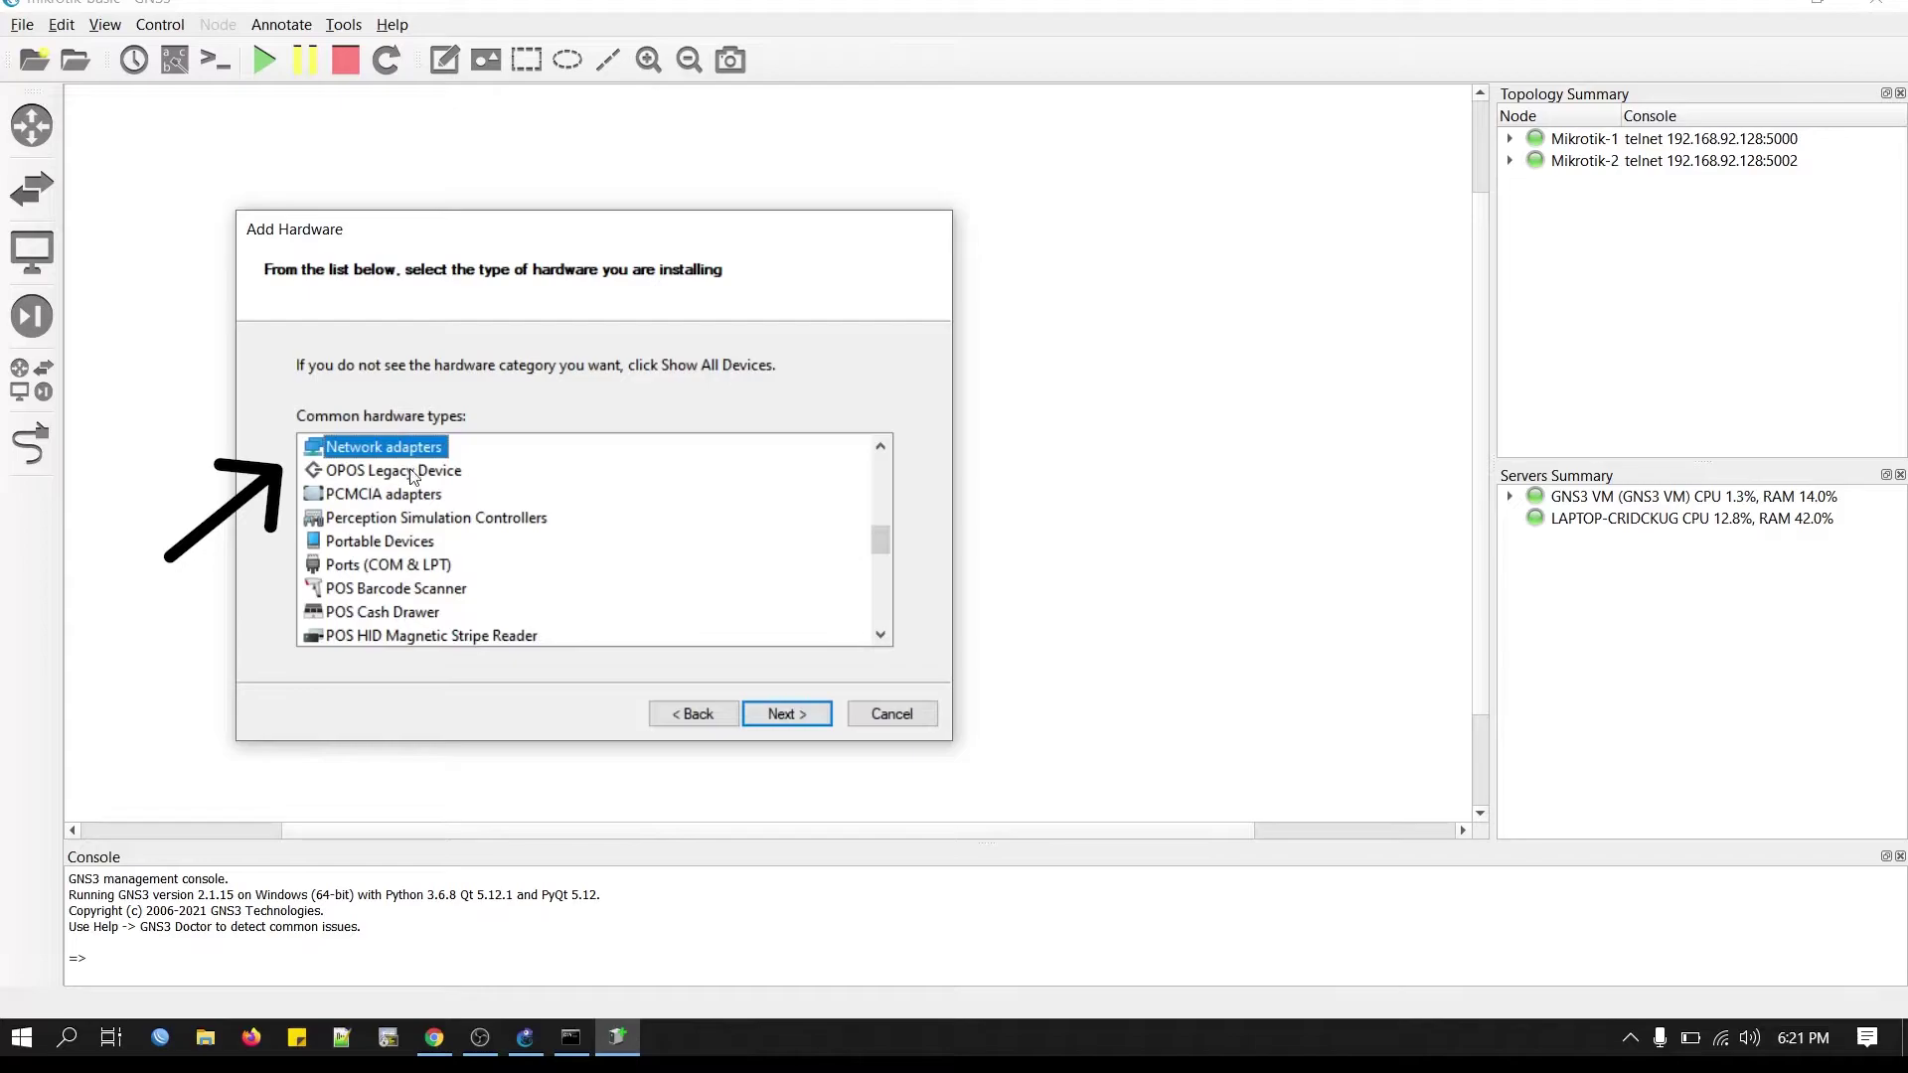
pyautogui.click(799, 720)
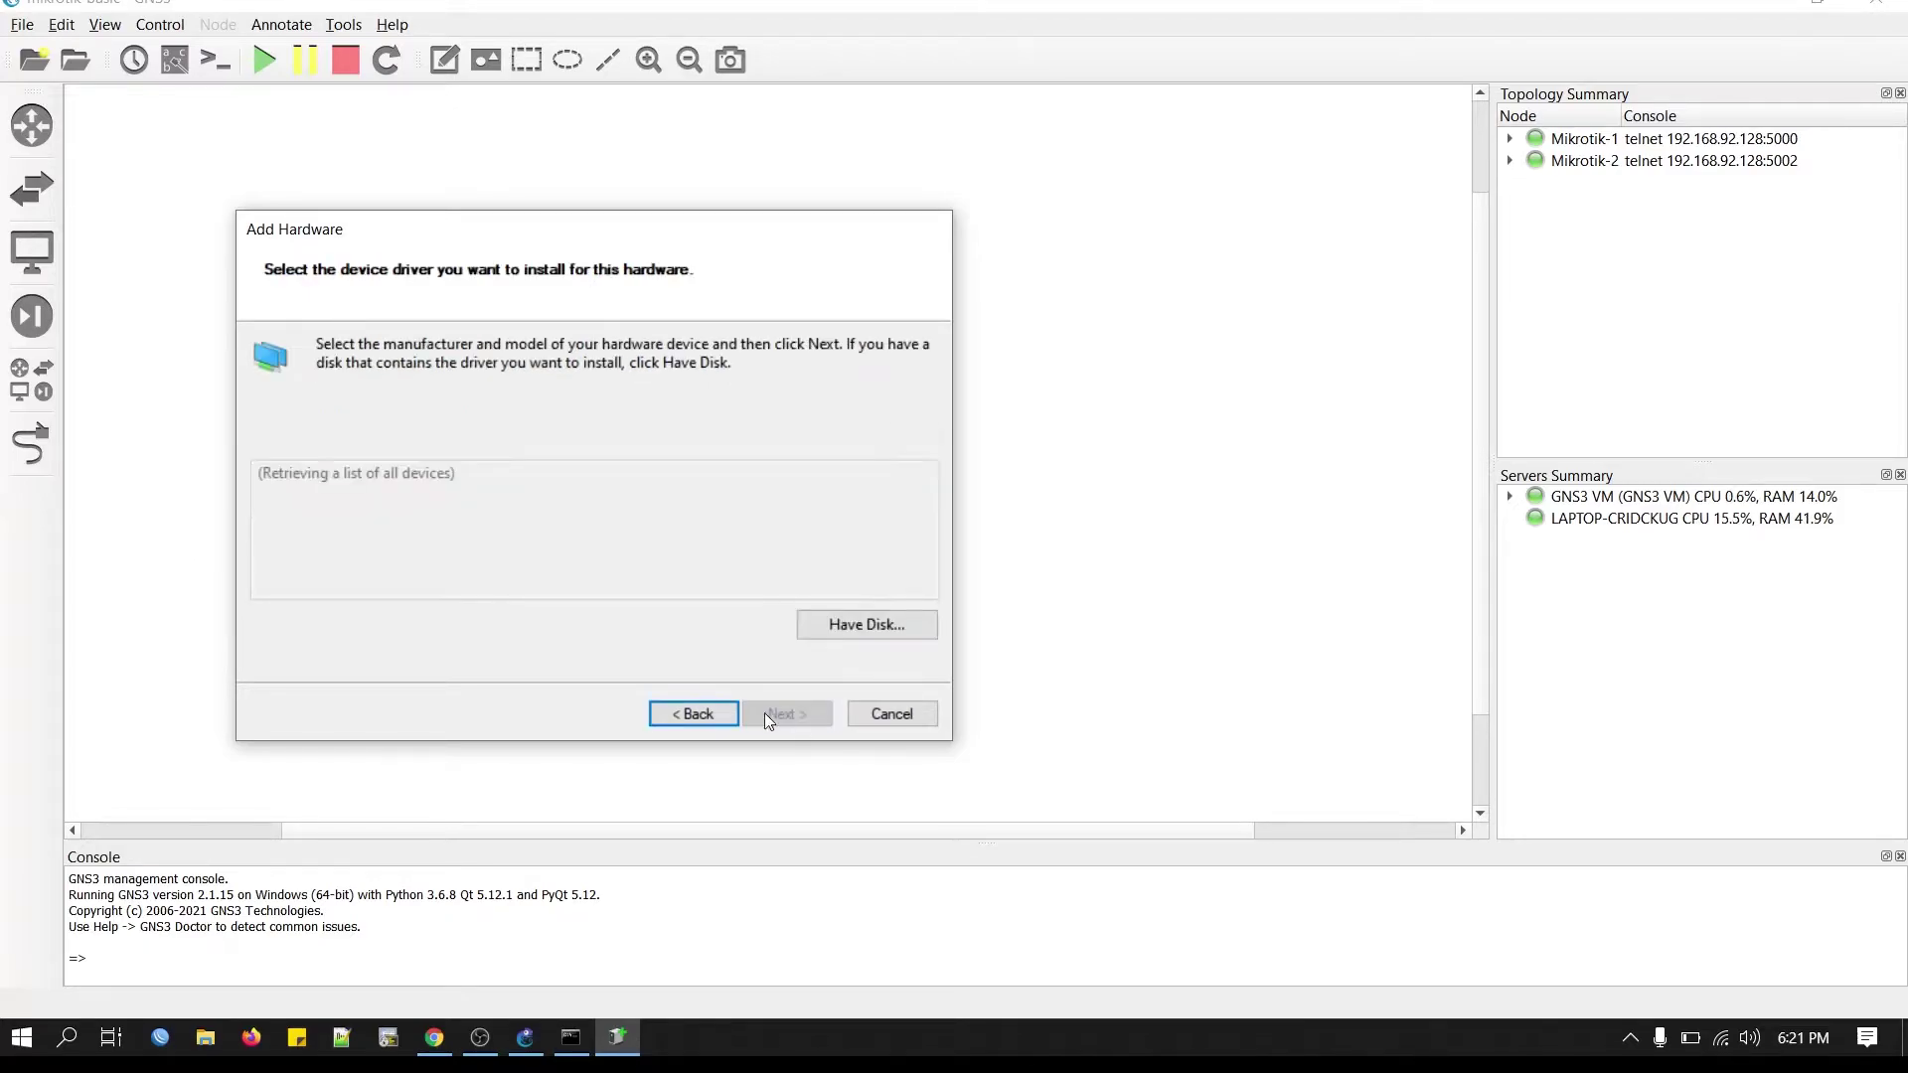
# Select Microsoft's KM-TEST Loopback Adapter as the driver and install it.
pyautogui.click(366, 569)
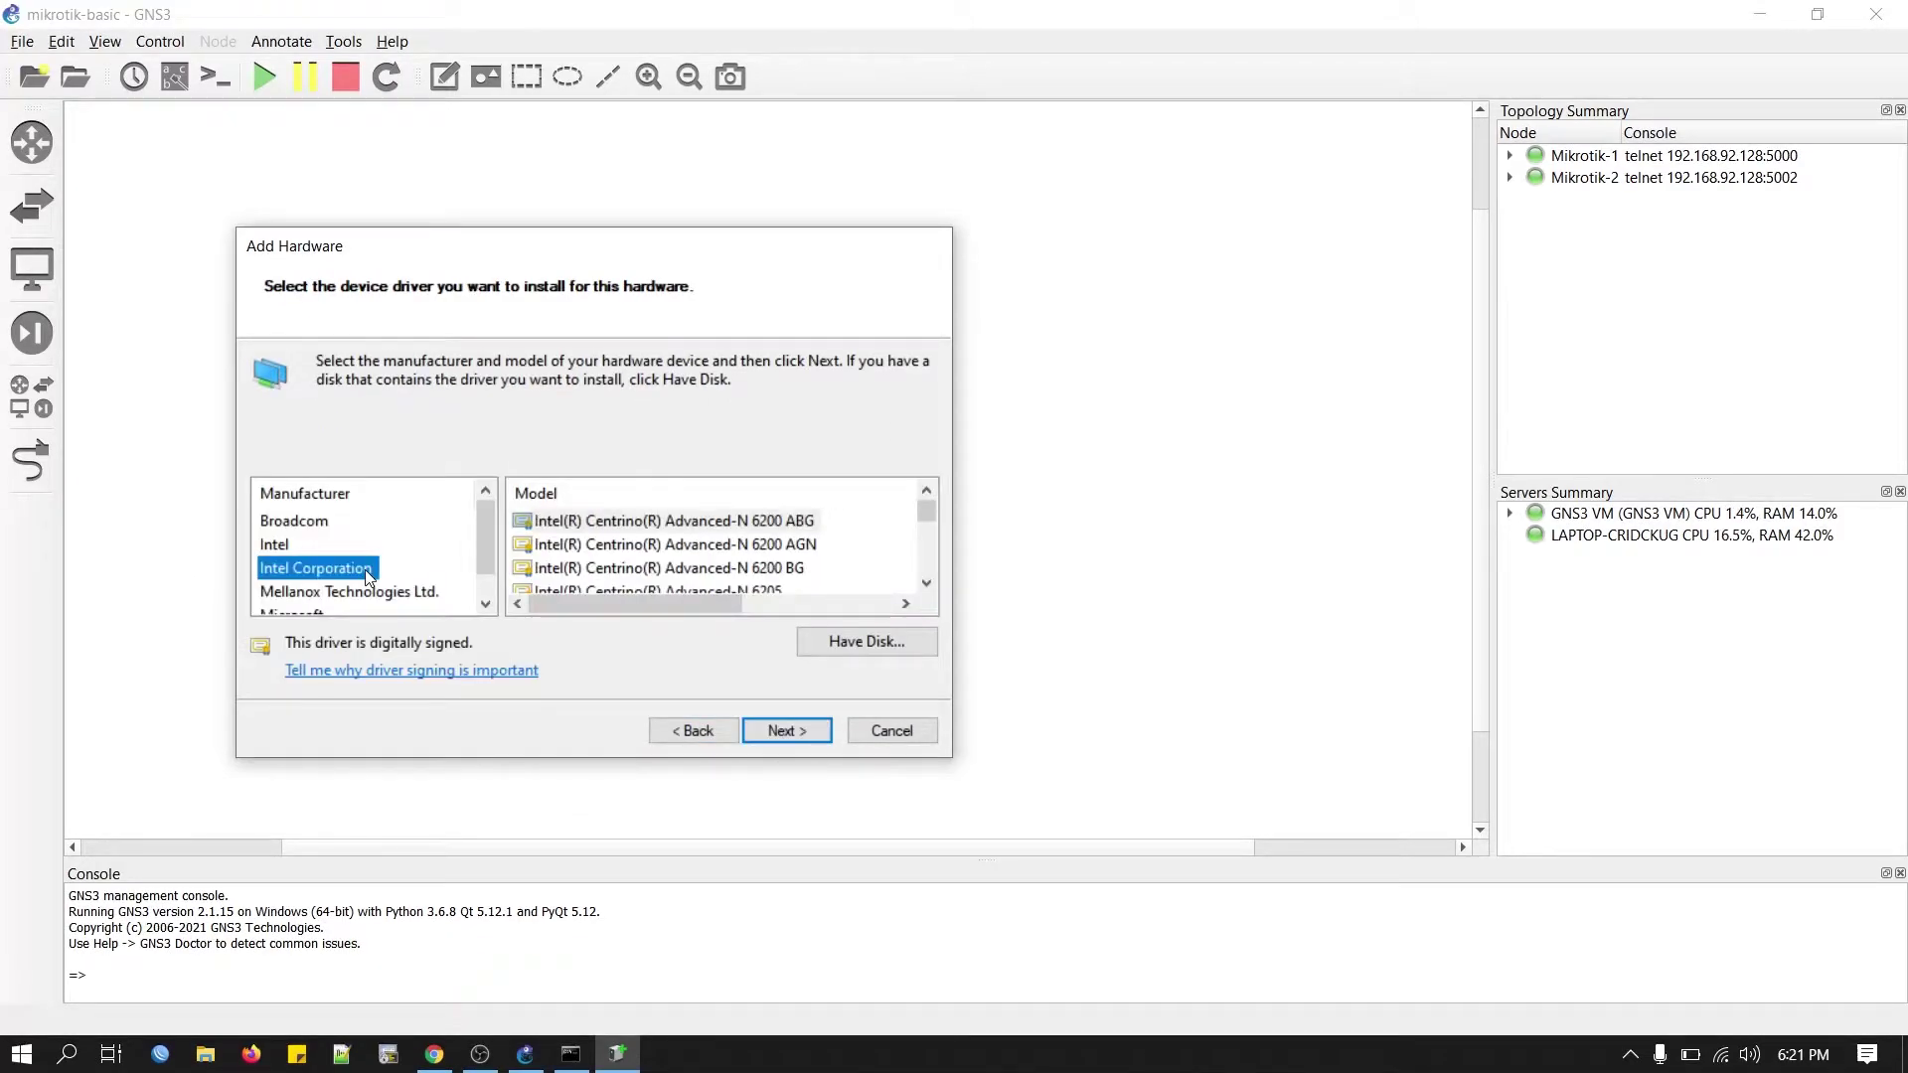
pyautogui.press('Down')
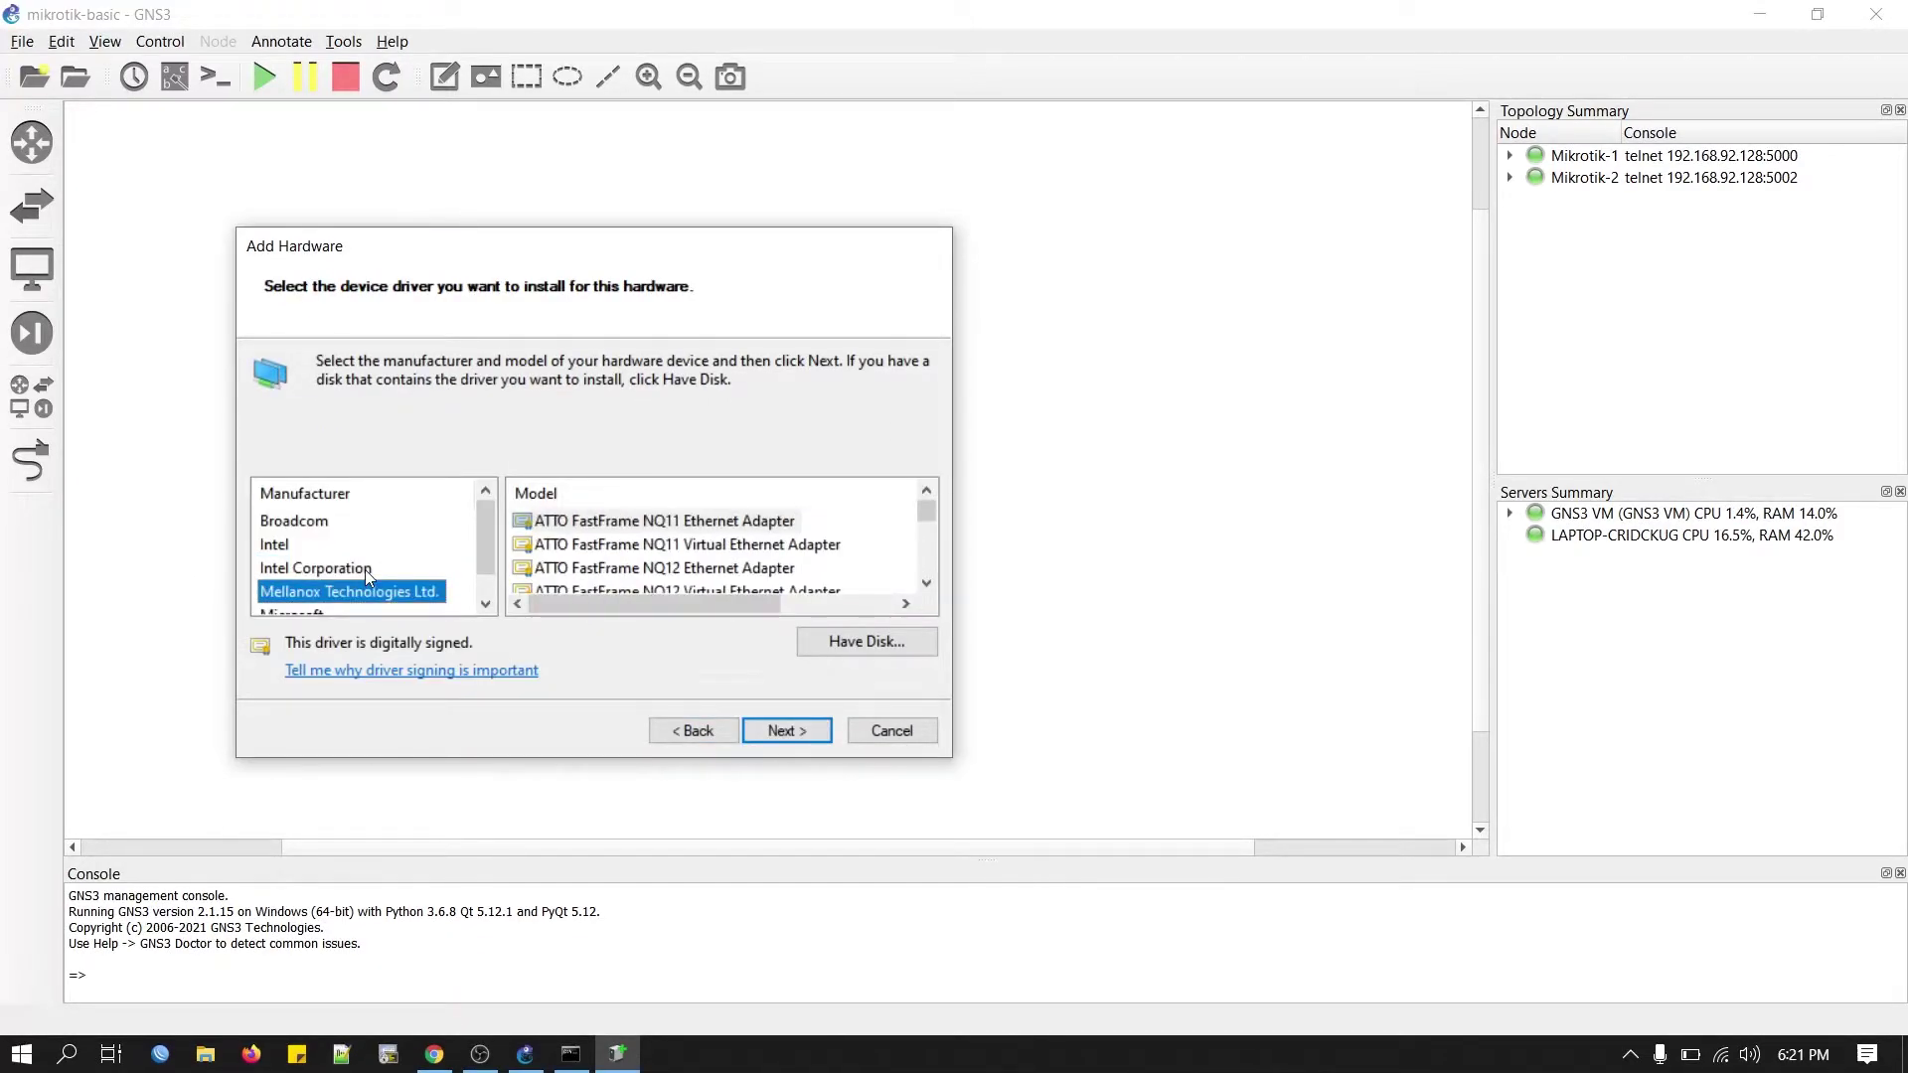
pyautogui.press('Down')
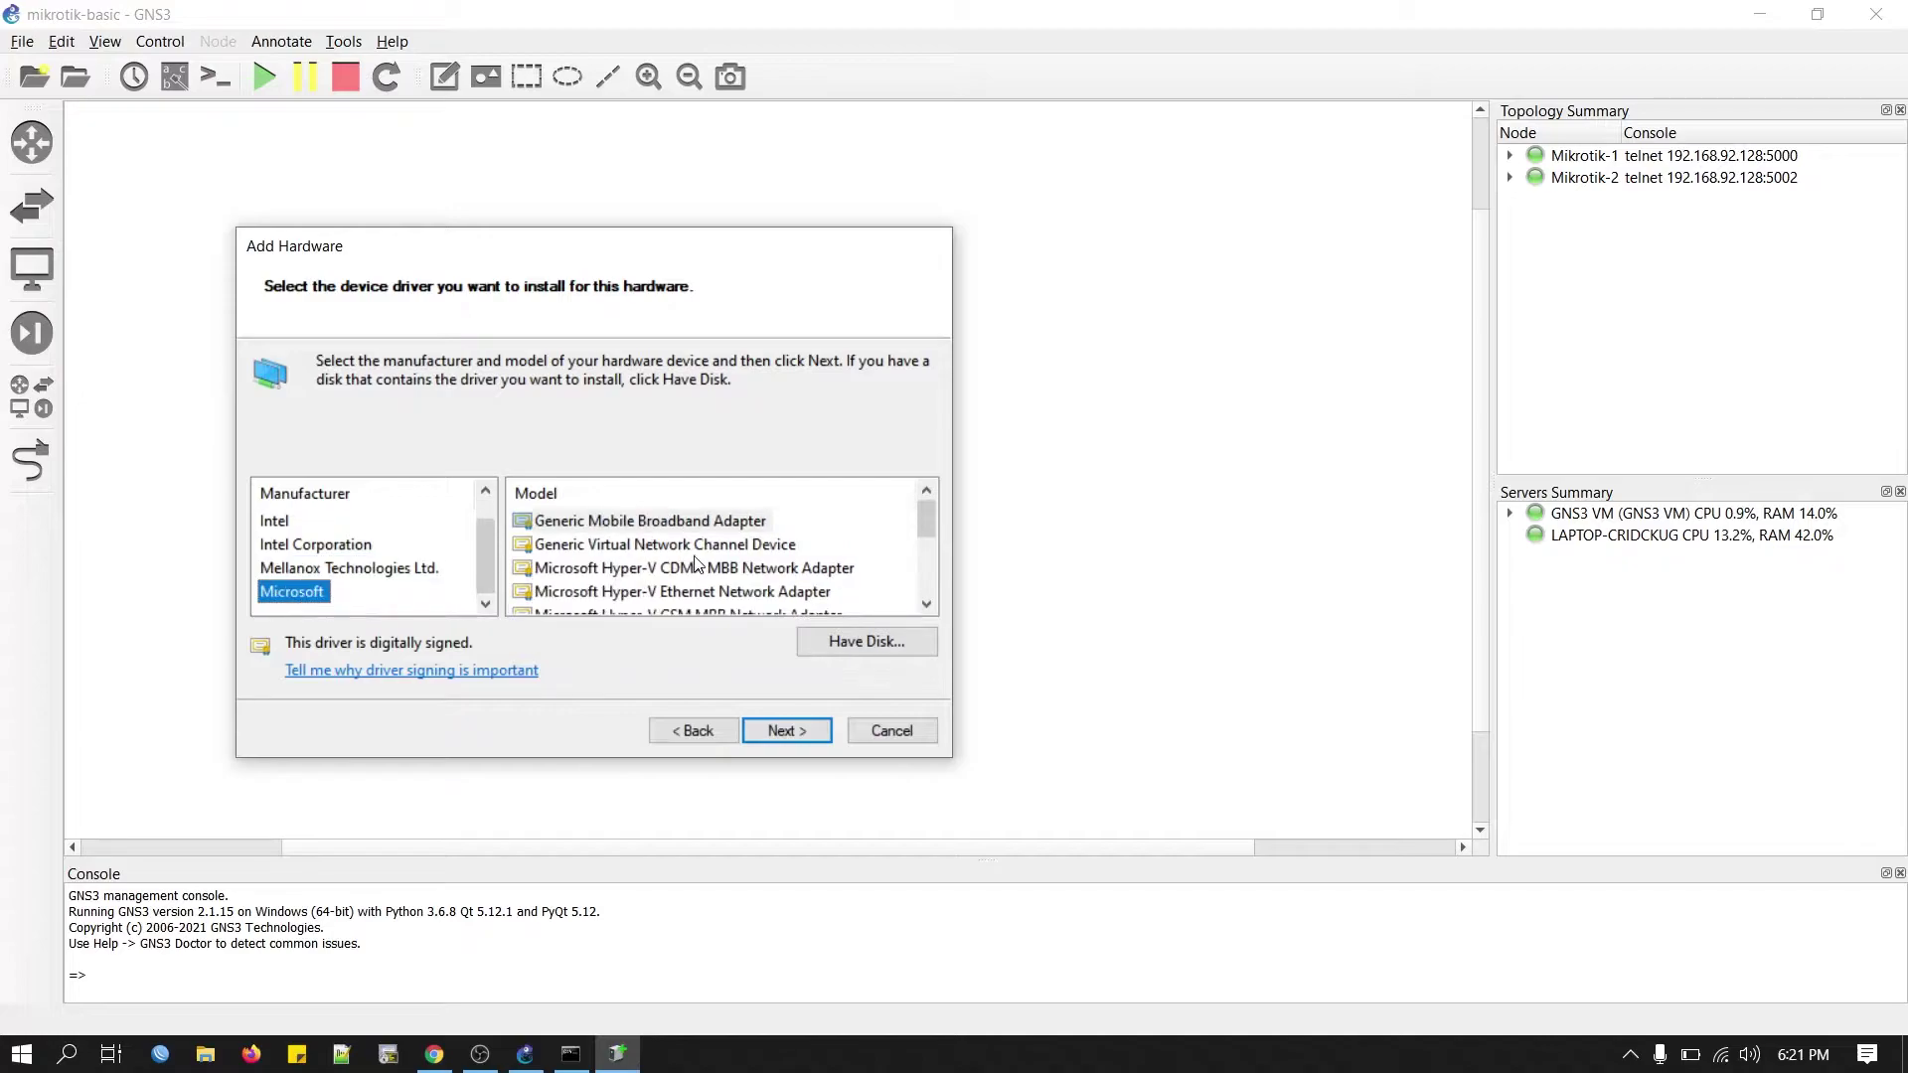
pyautogui.click(696, 563)
pyautogui.press('Down')
pyautogui.press('Down')
pyautogui.press('Down')
pyautogui.press('Down')
pyautogui.press('Down')
pyautogui.press('Down')
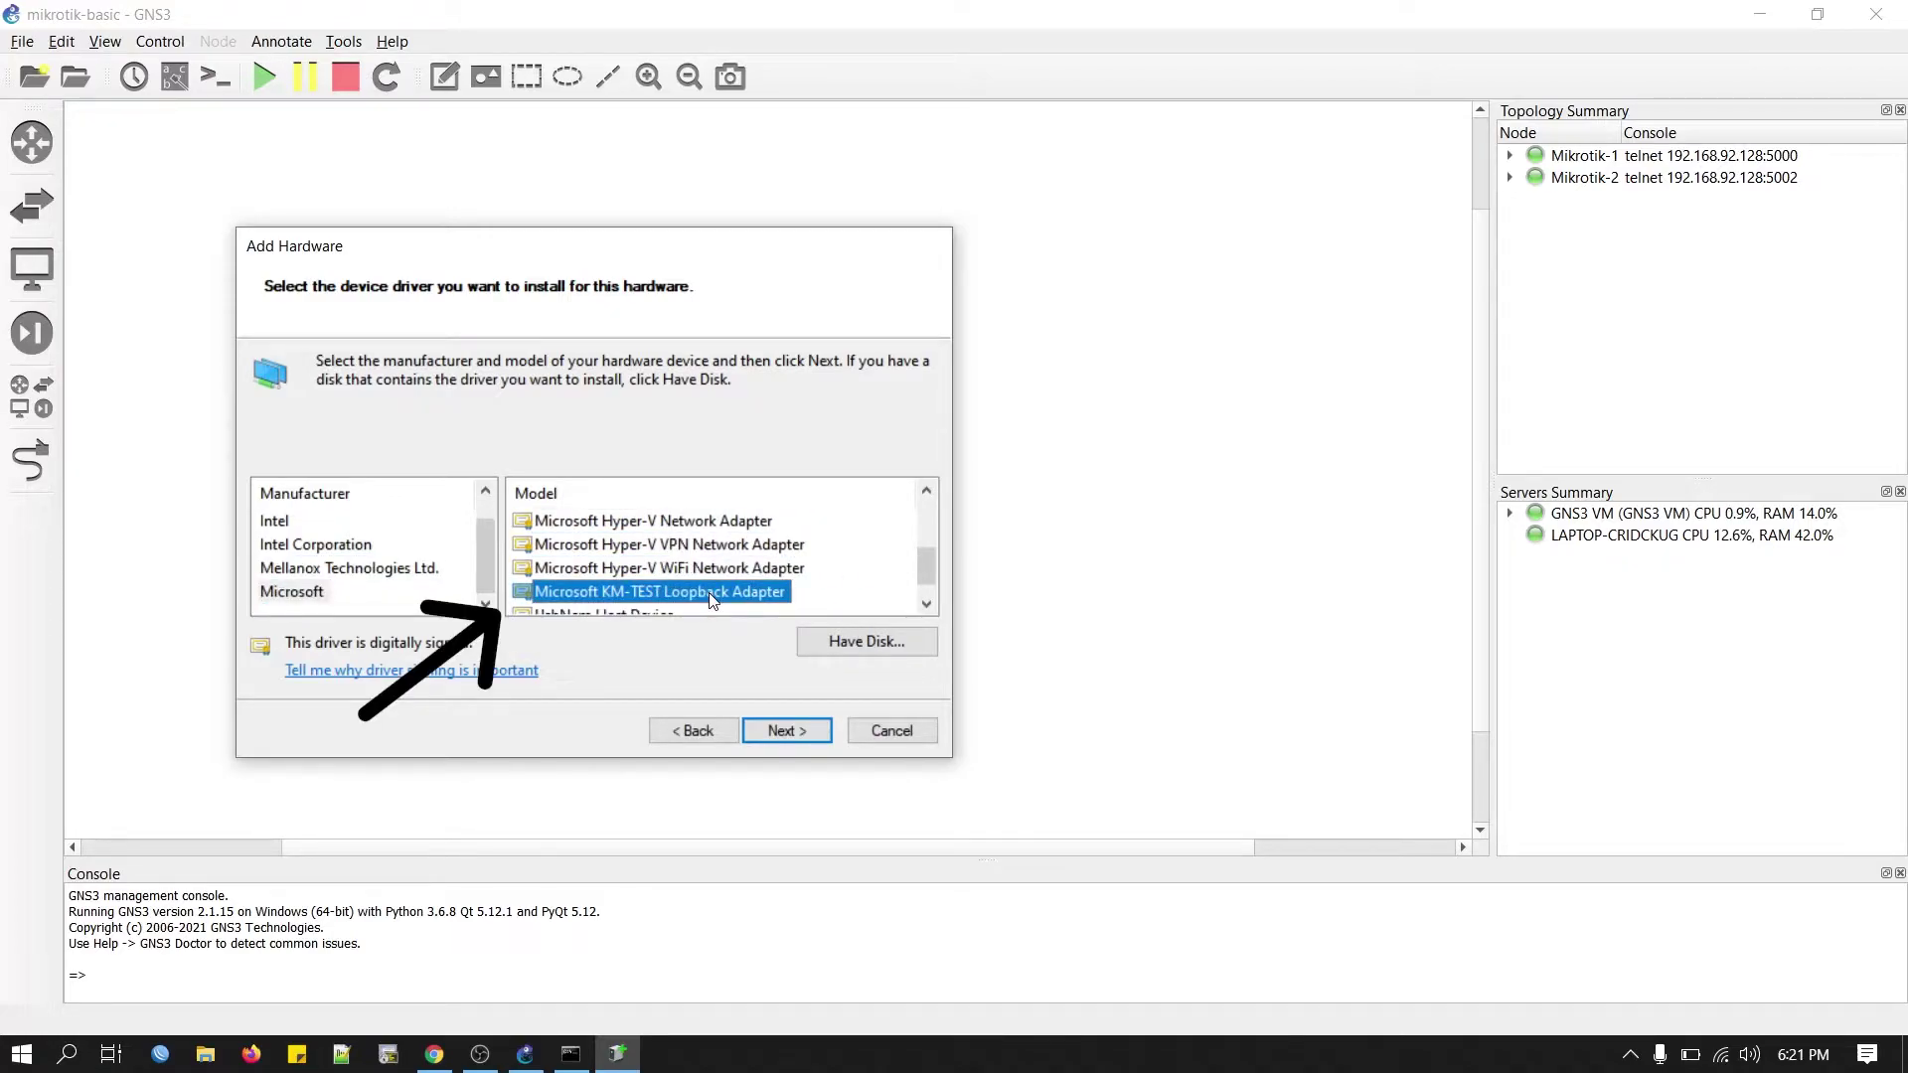
pyautogui.click(786, 733)
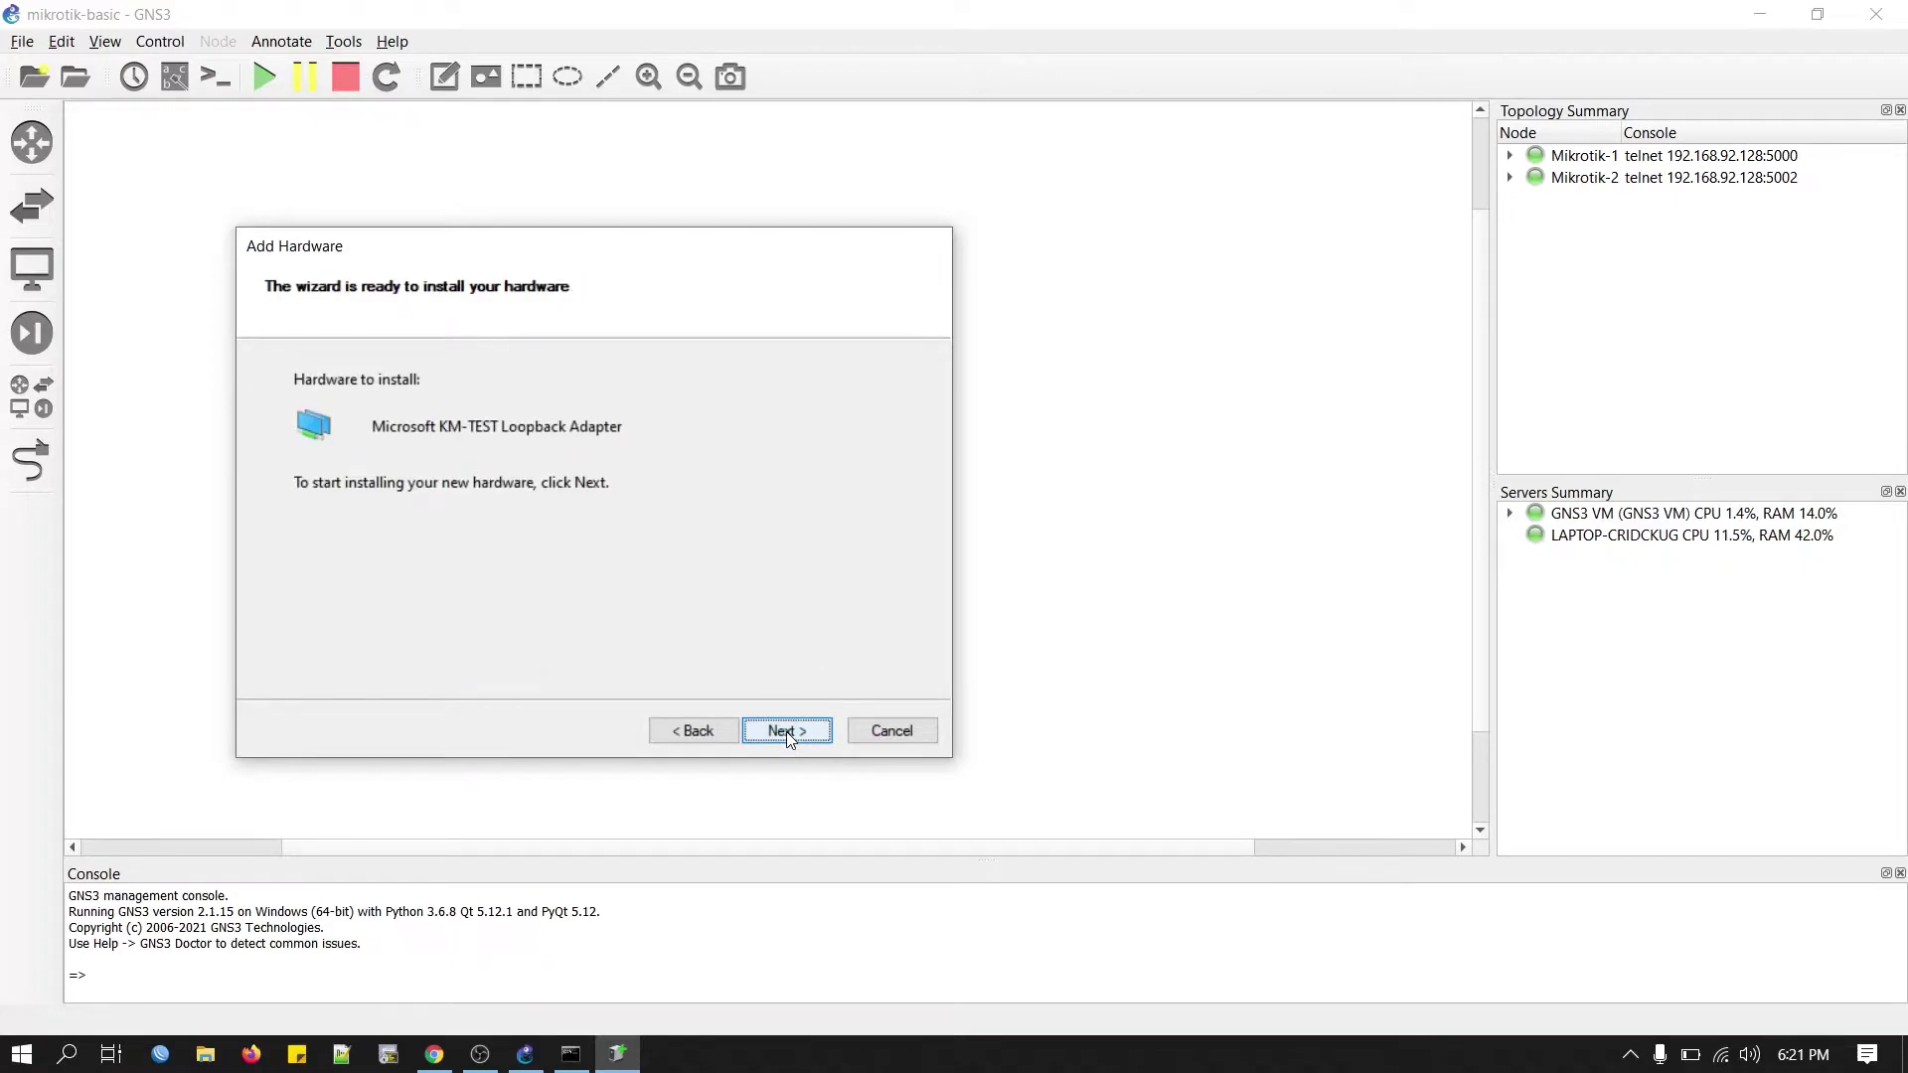
pyautogui.click(785, 731)
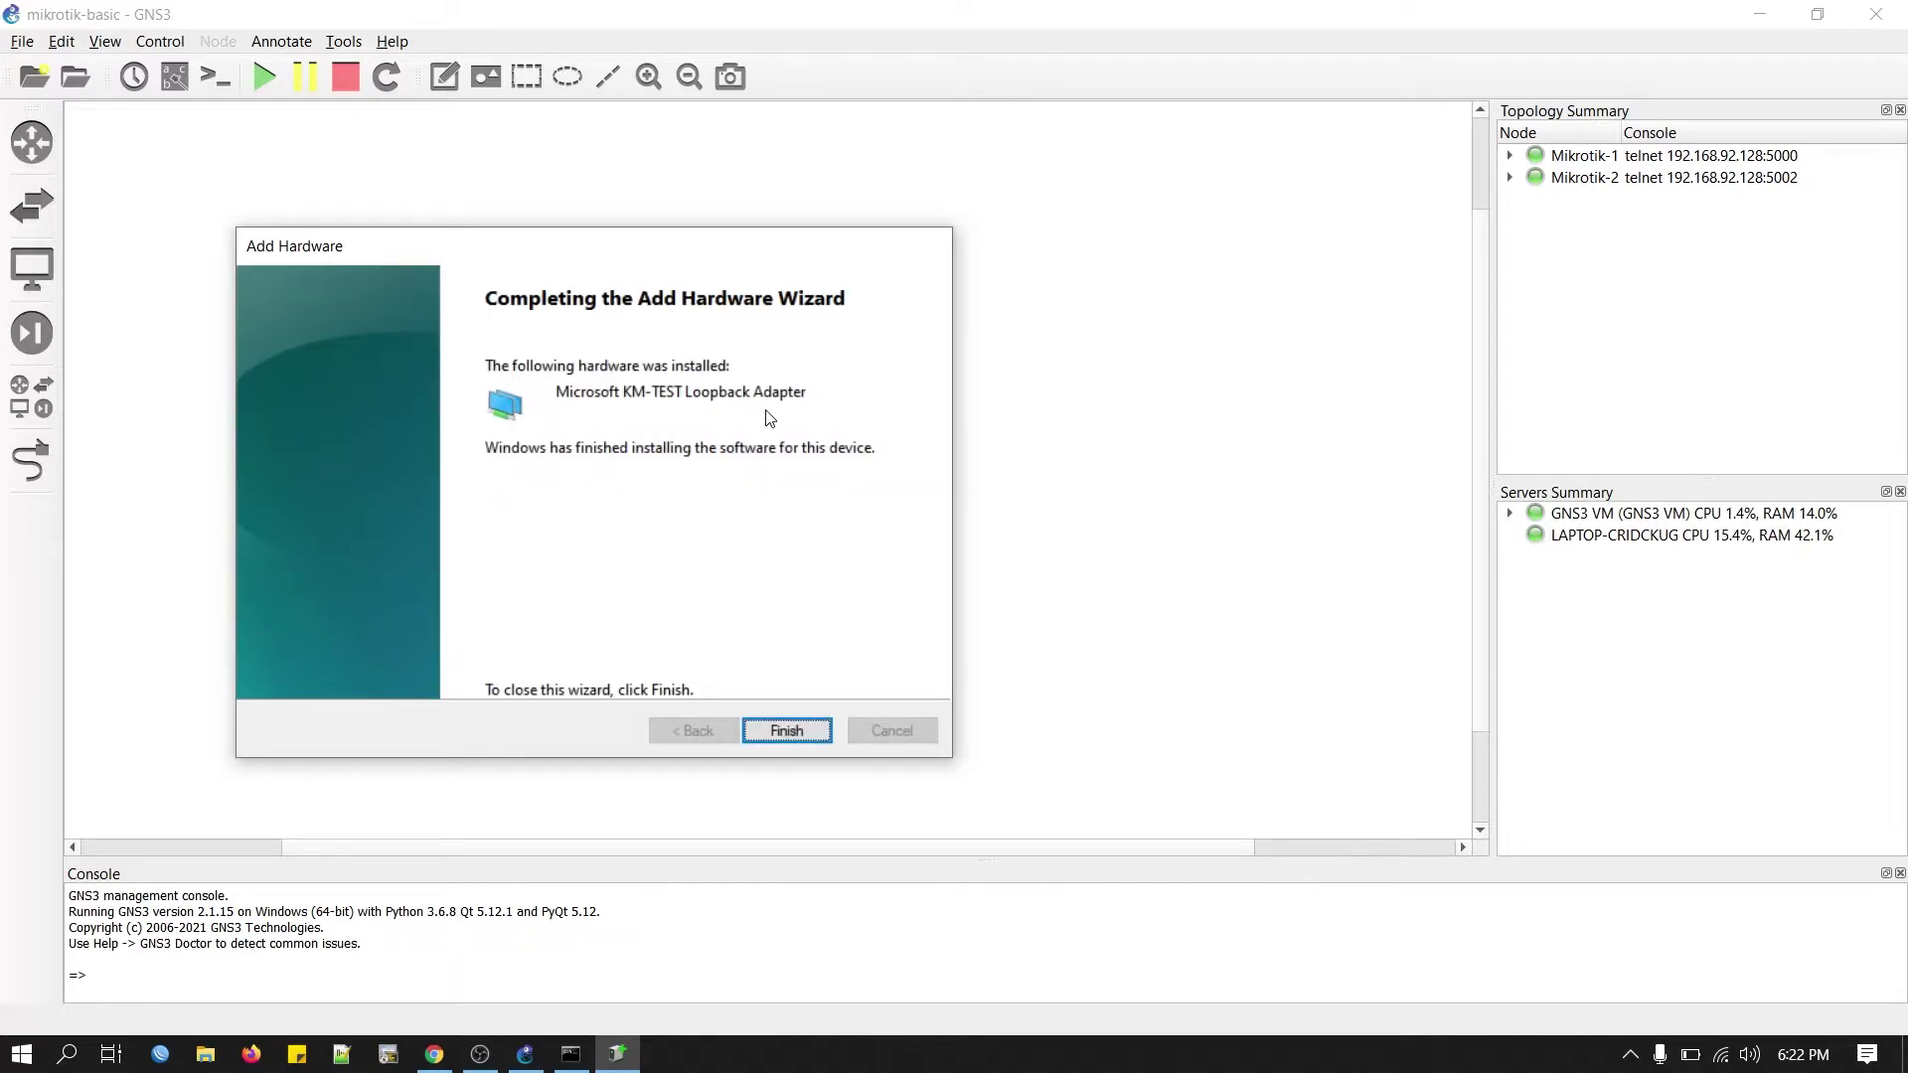
# Finish the wizard, find the loopback as Ethernet 3 in ncpa.cpl, then minimize it.
pyautogui.click(785, 731)
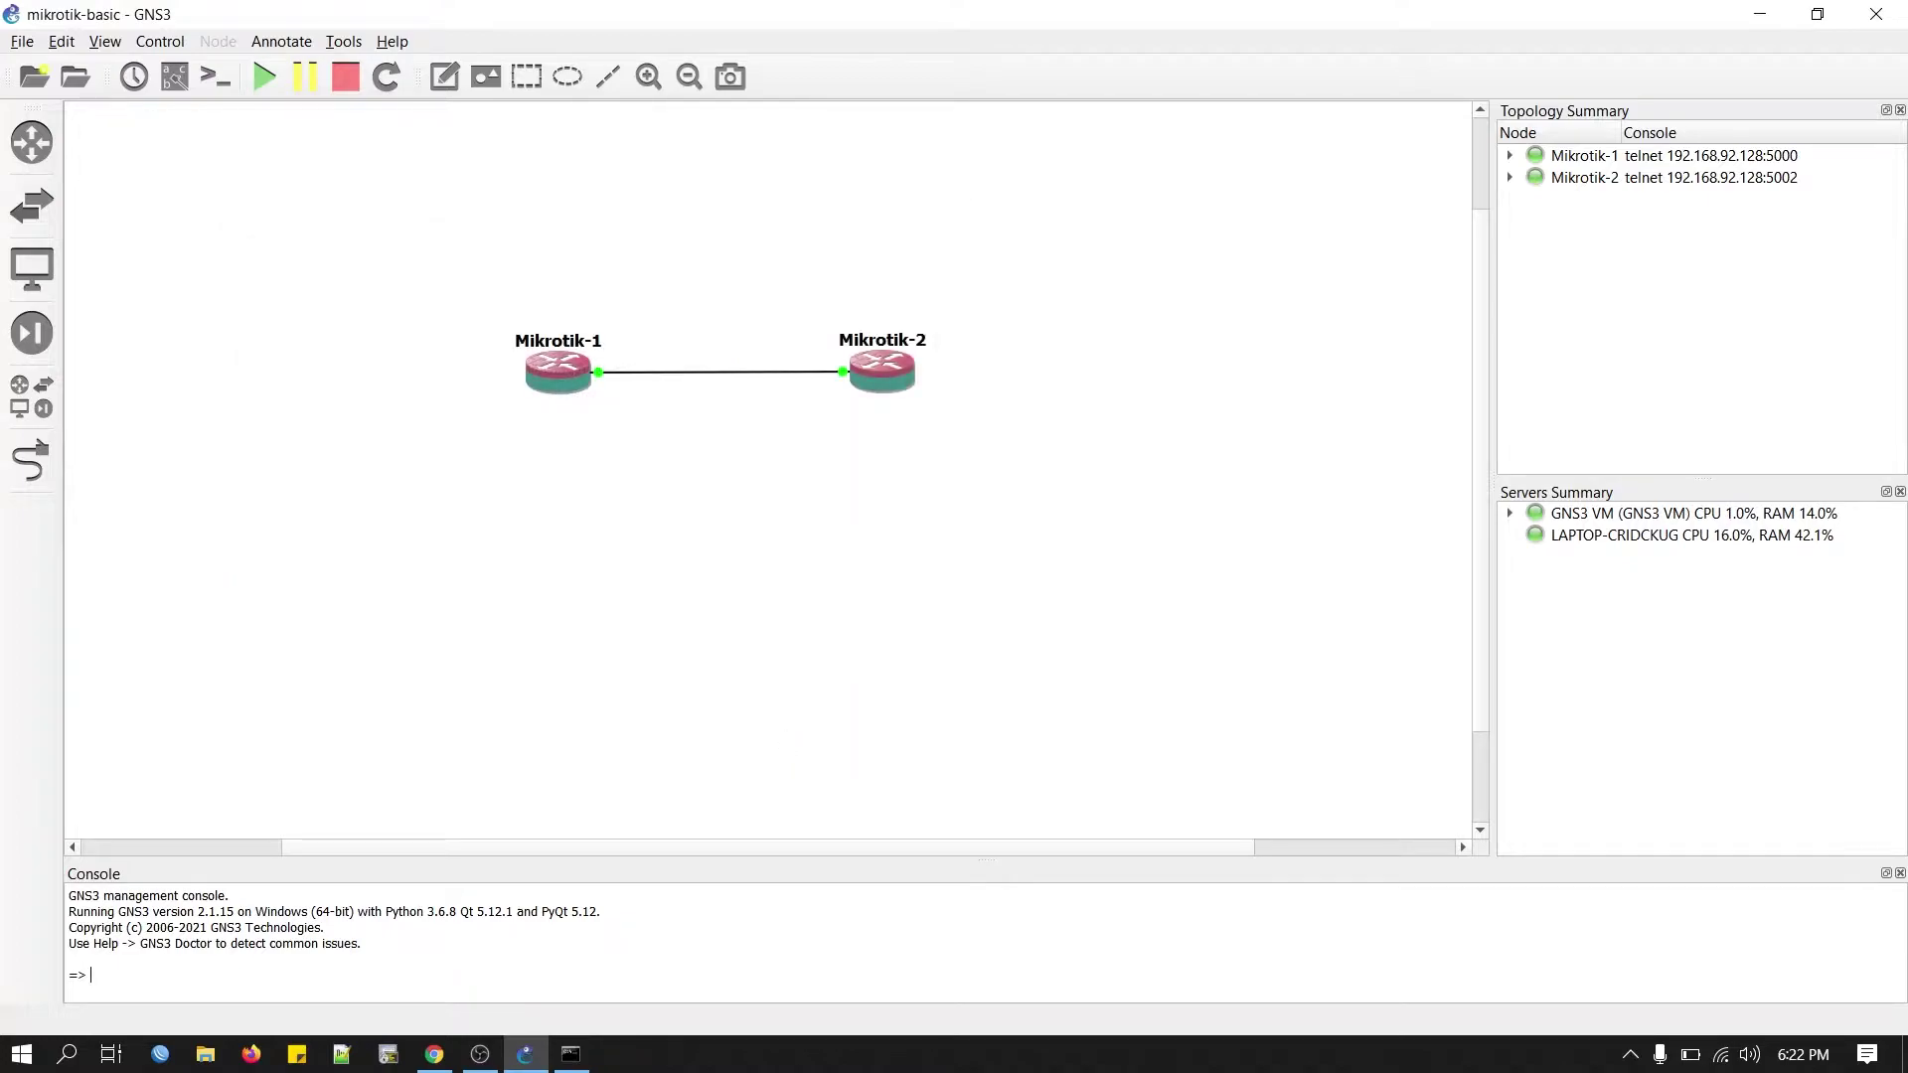
pyautogui.click(66, 1055)
pyautogui.write('ncpa.cpl')
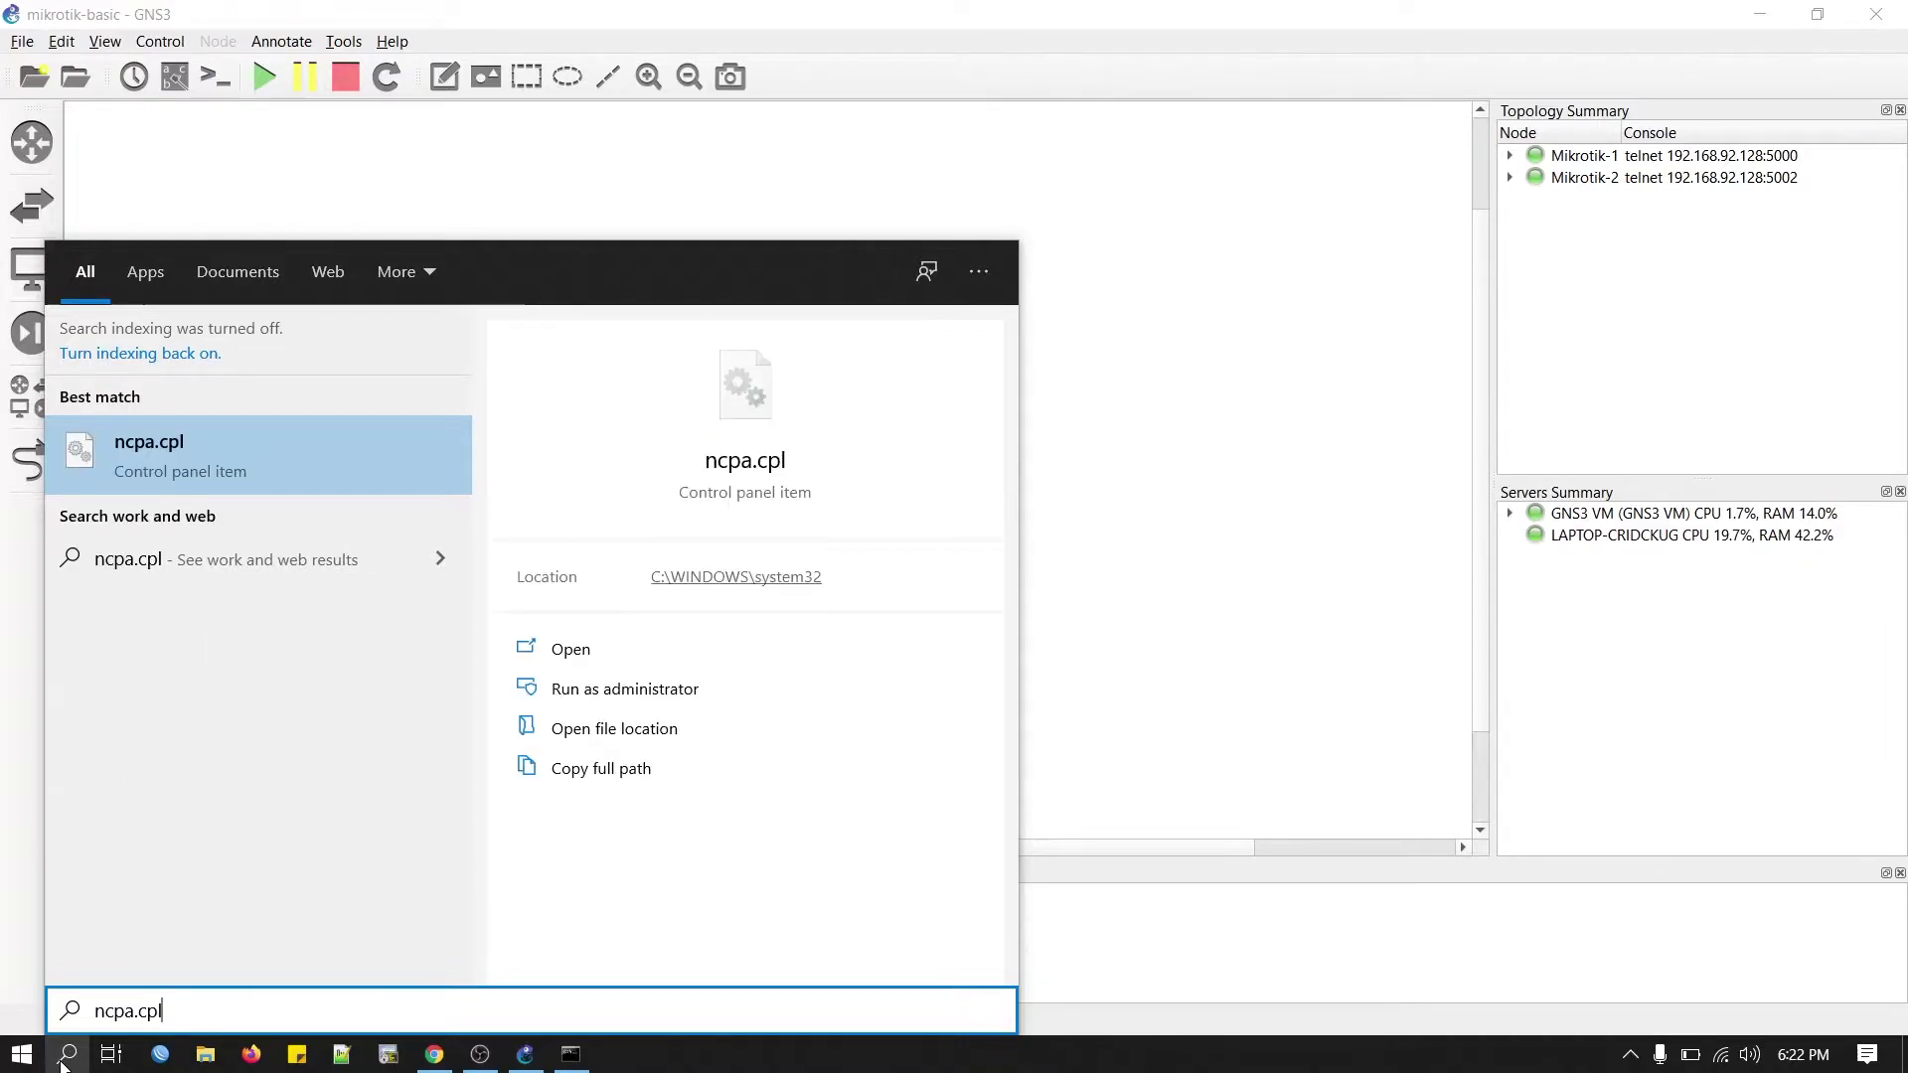
pyautogui.press('Return')
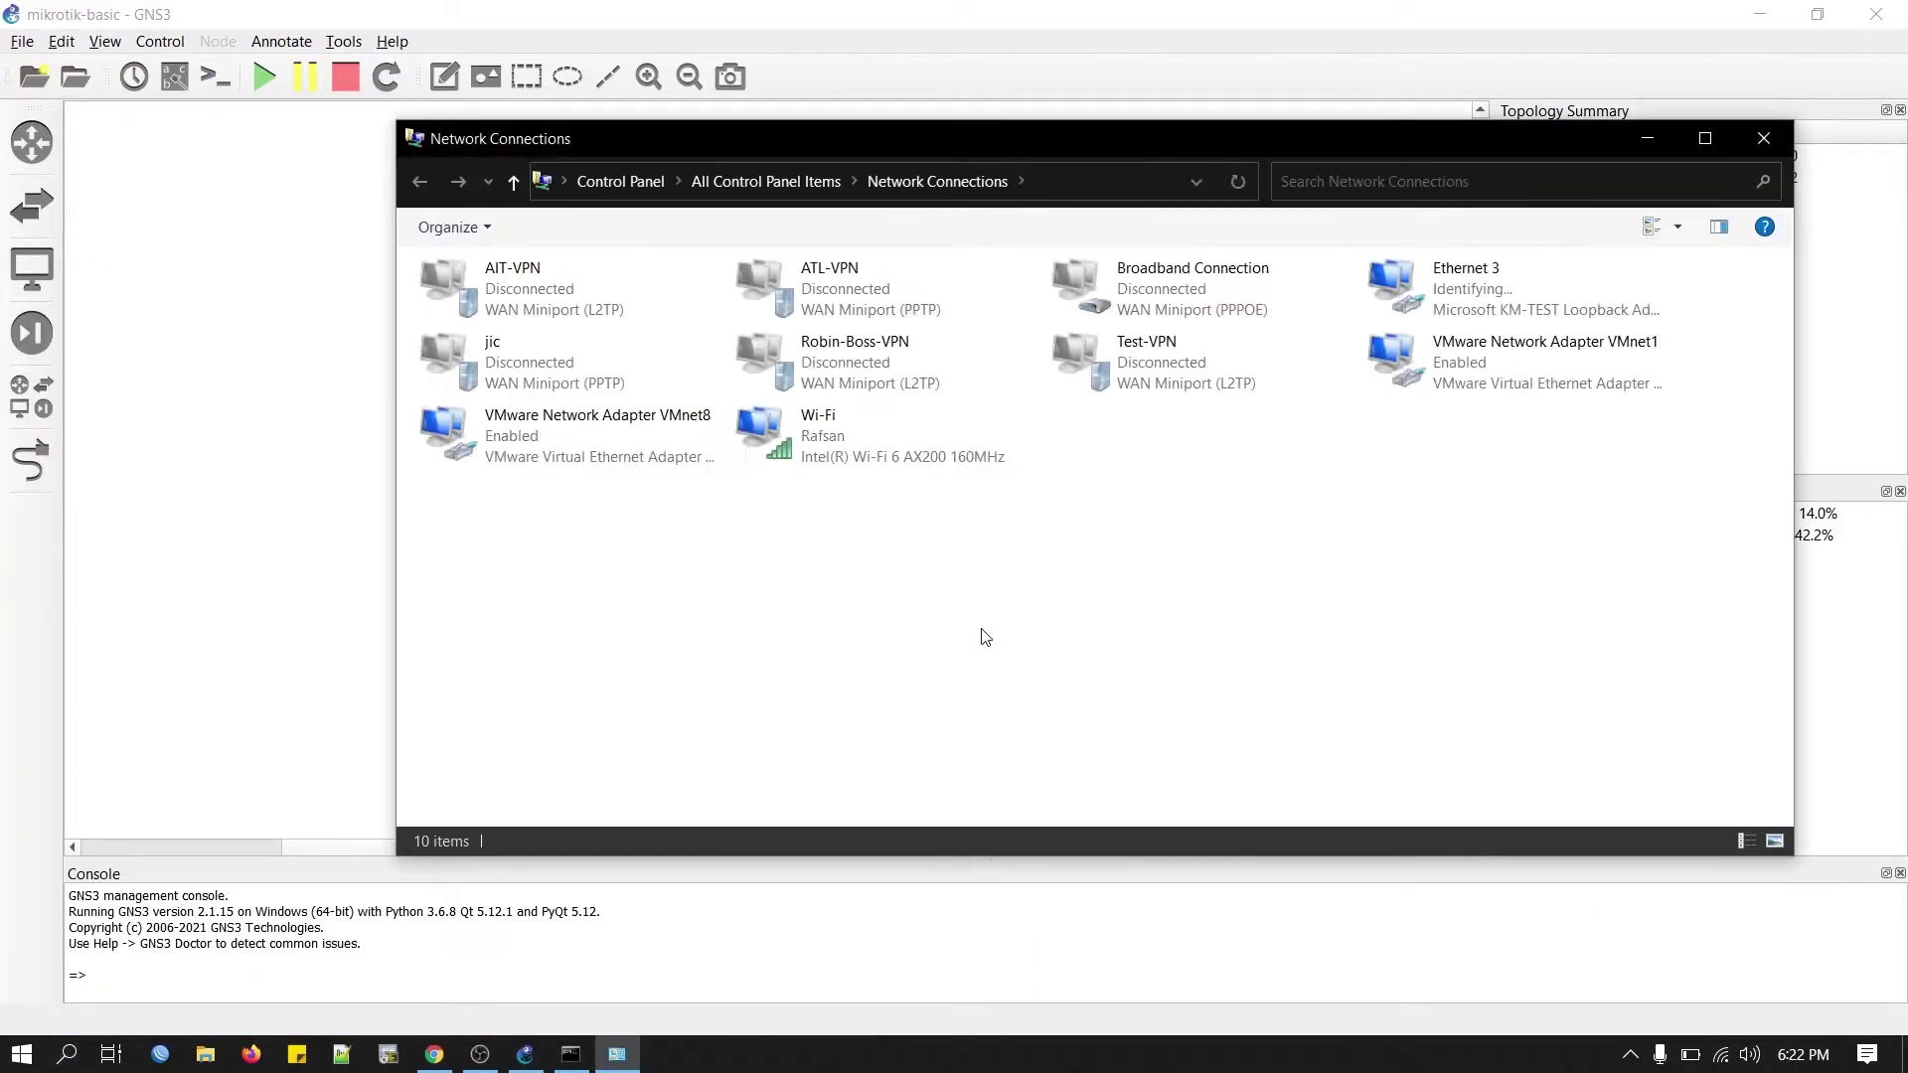
pyautogui.click(1505, 306)
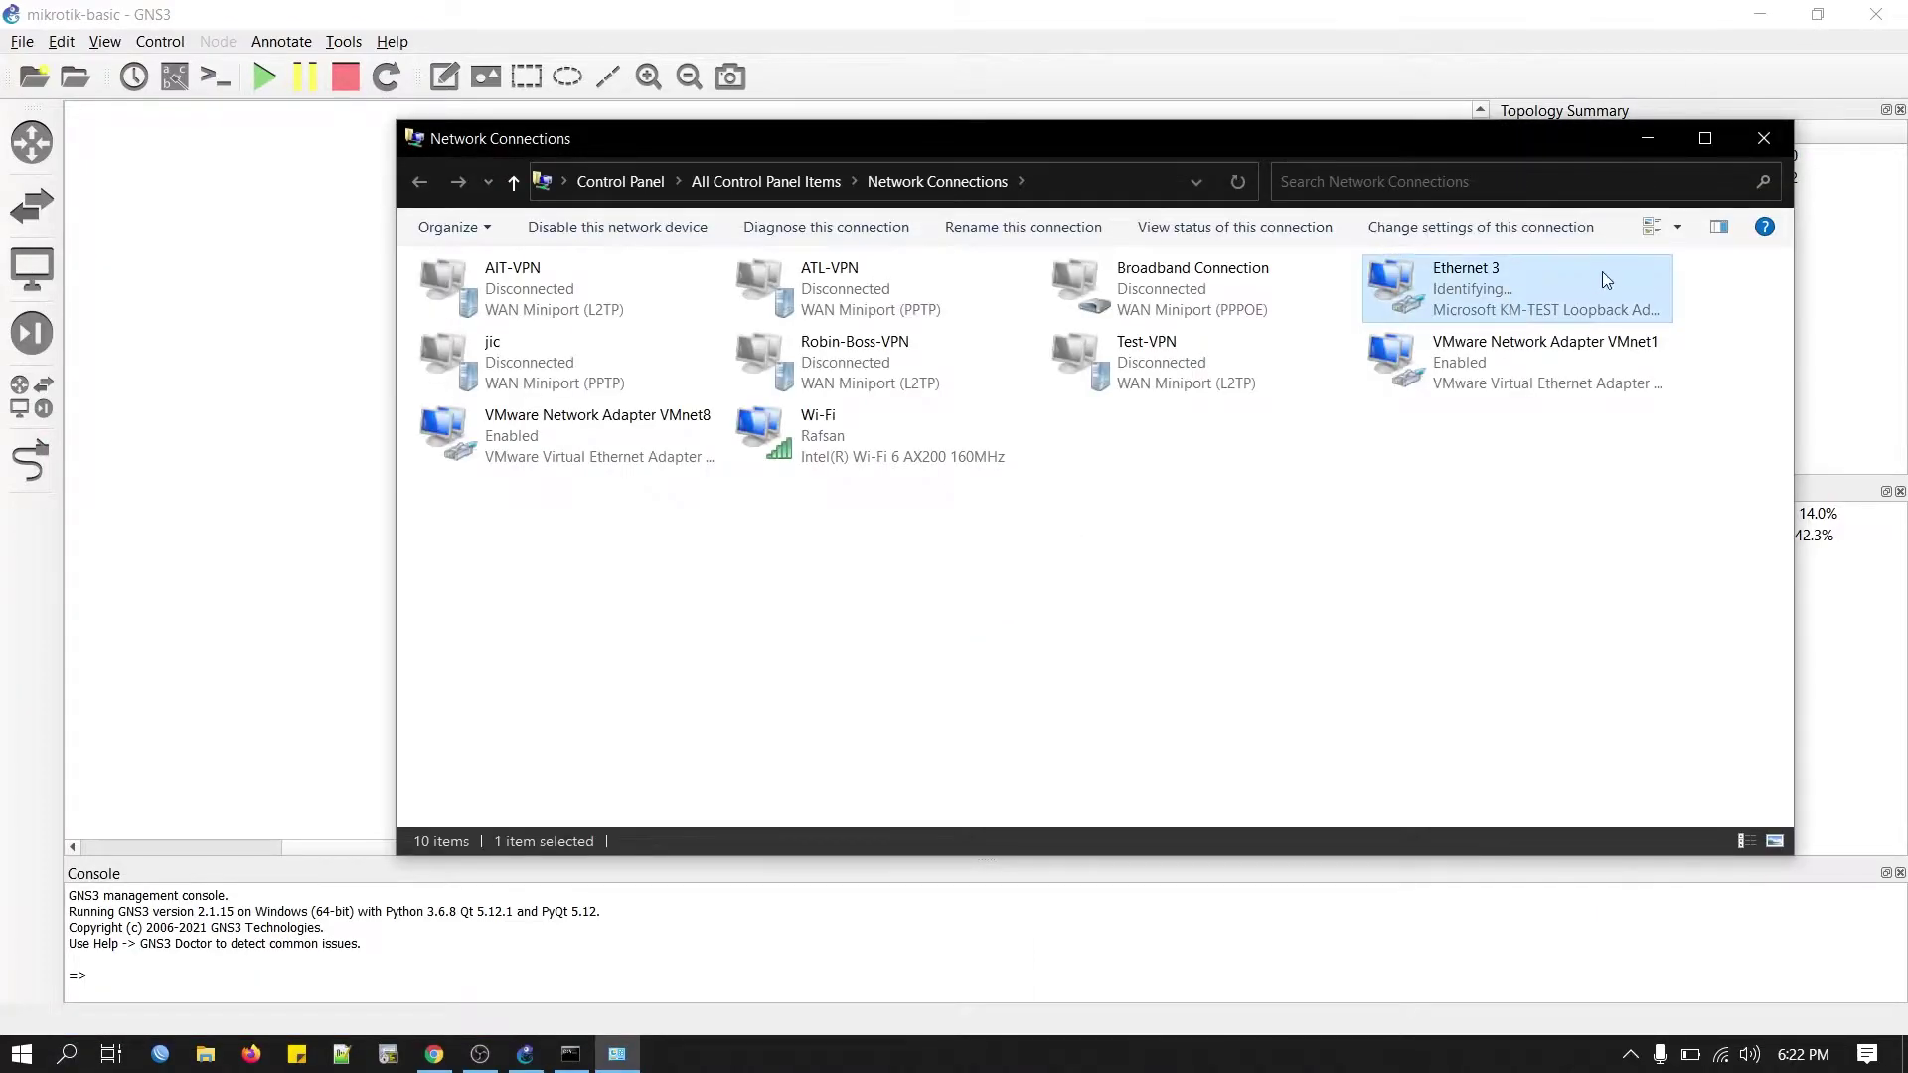
pyautogui.click(1642, 139)
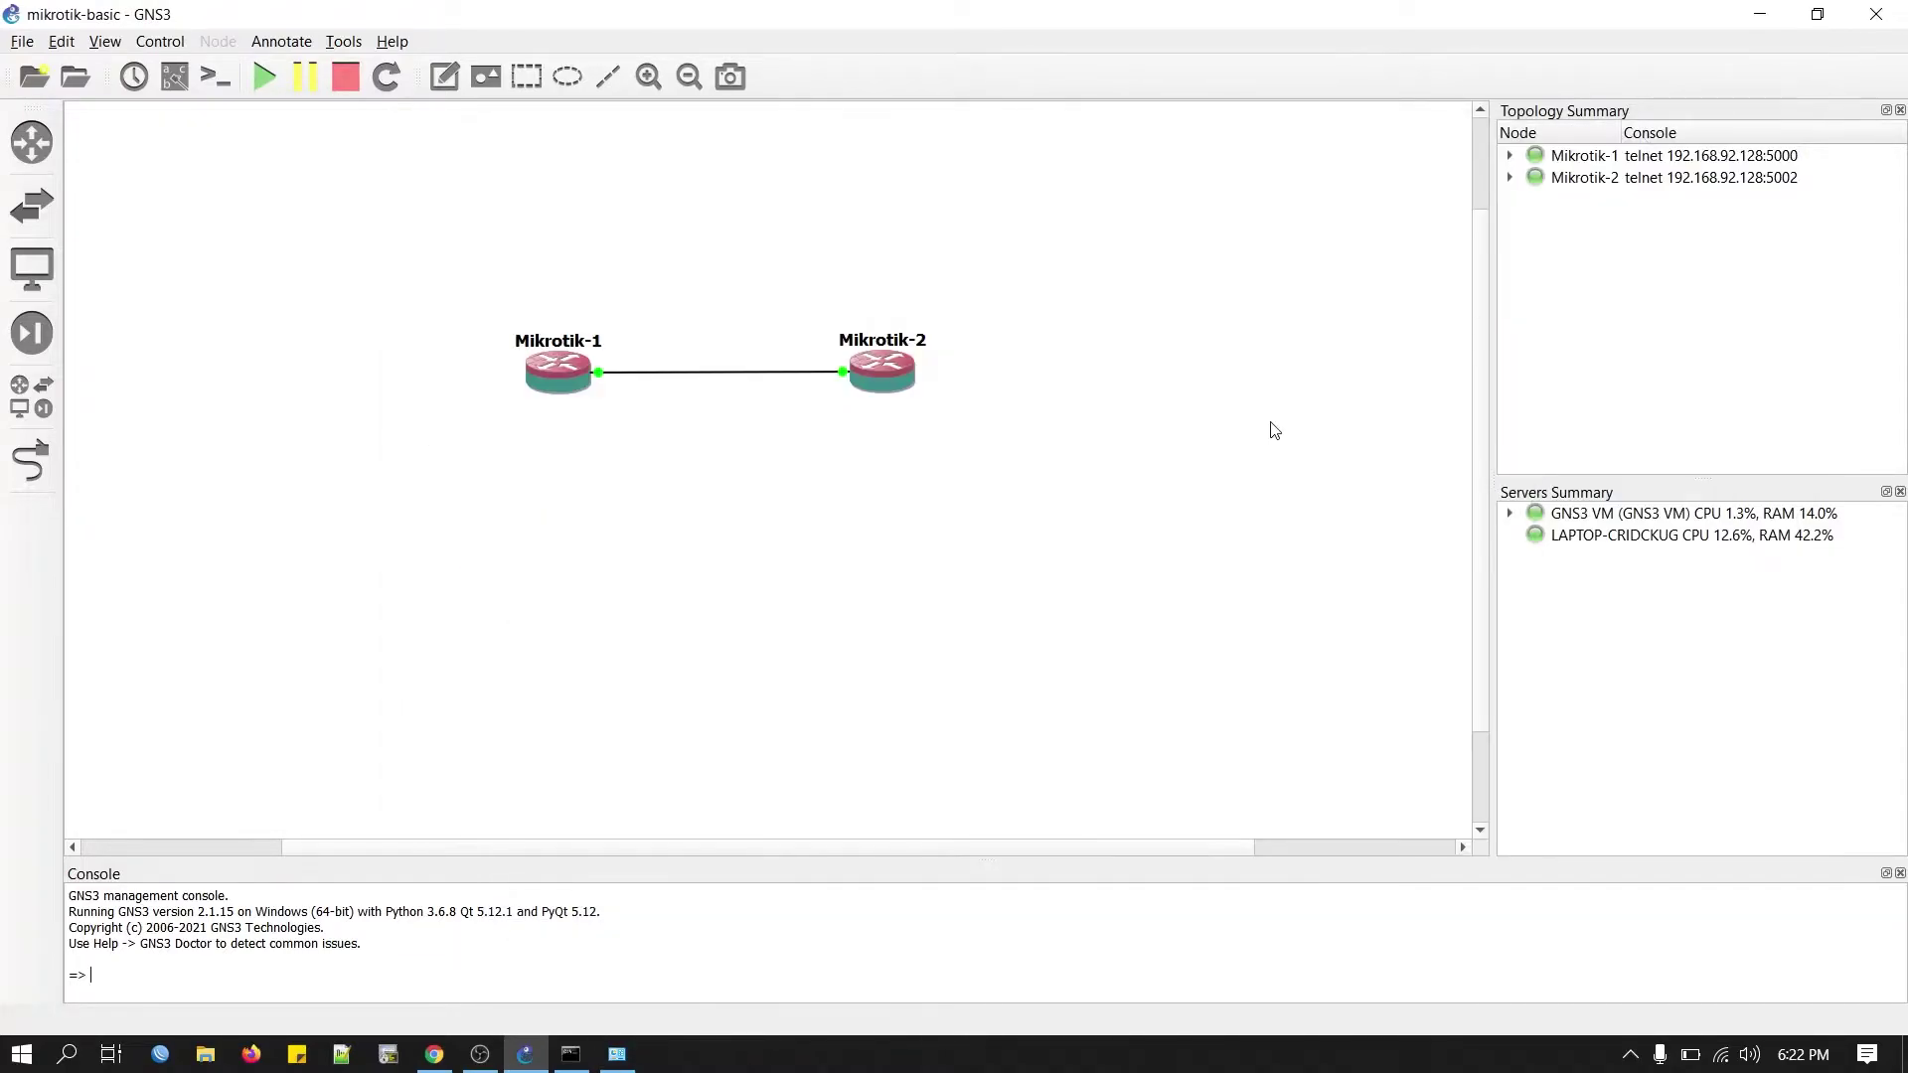
# Add a Cloud node to the topology, running on the GNS3 VM server.
pyautogui.click(31, 398)
pyautogui.click(185, 162)
pyautogui.write('clo')
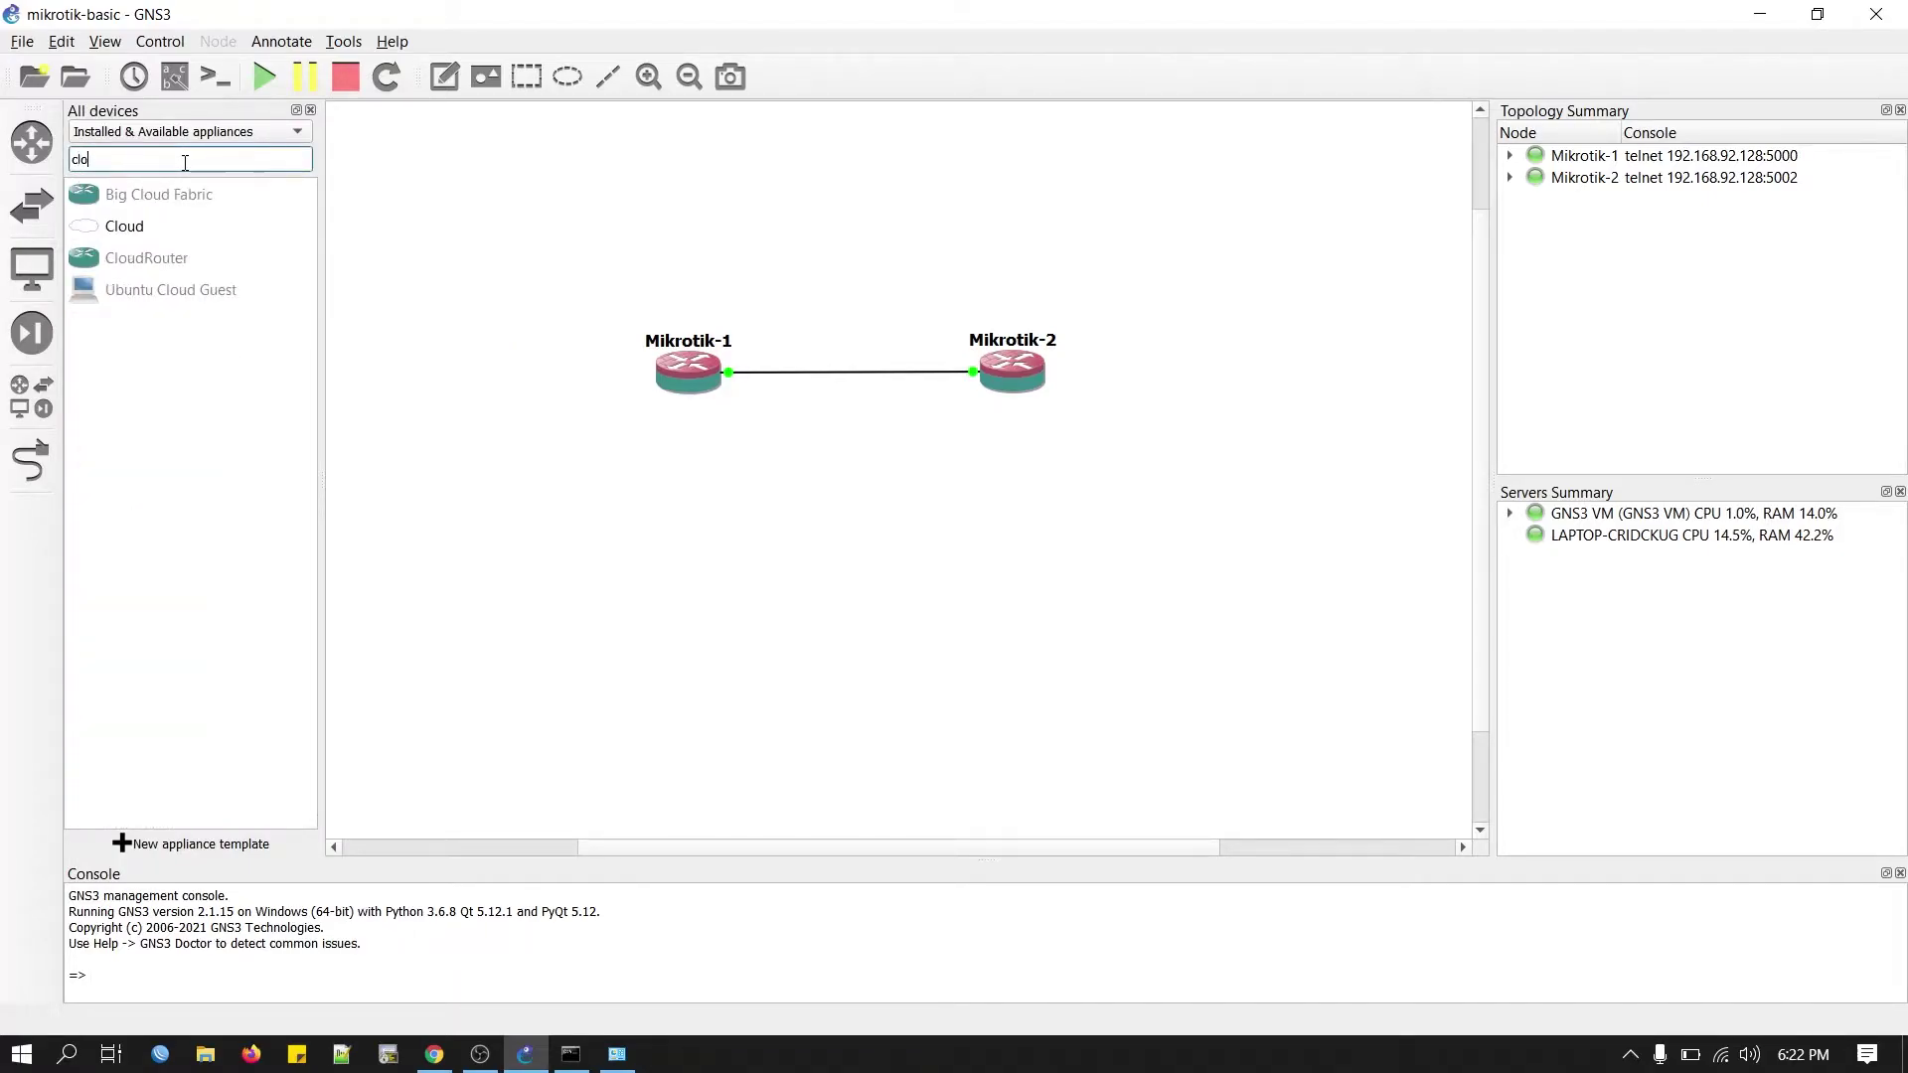
pyautogui.moveTo(133, 237); pyautogui.dragTo(699, 205)
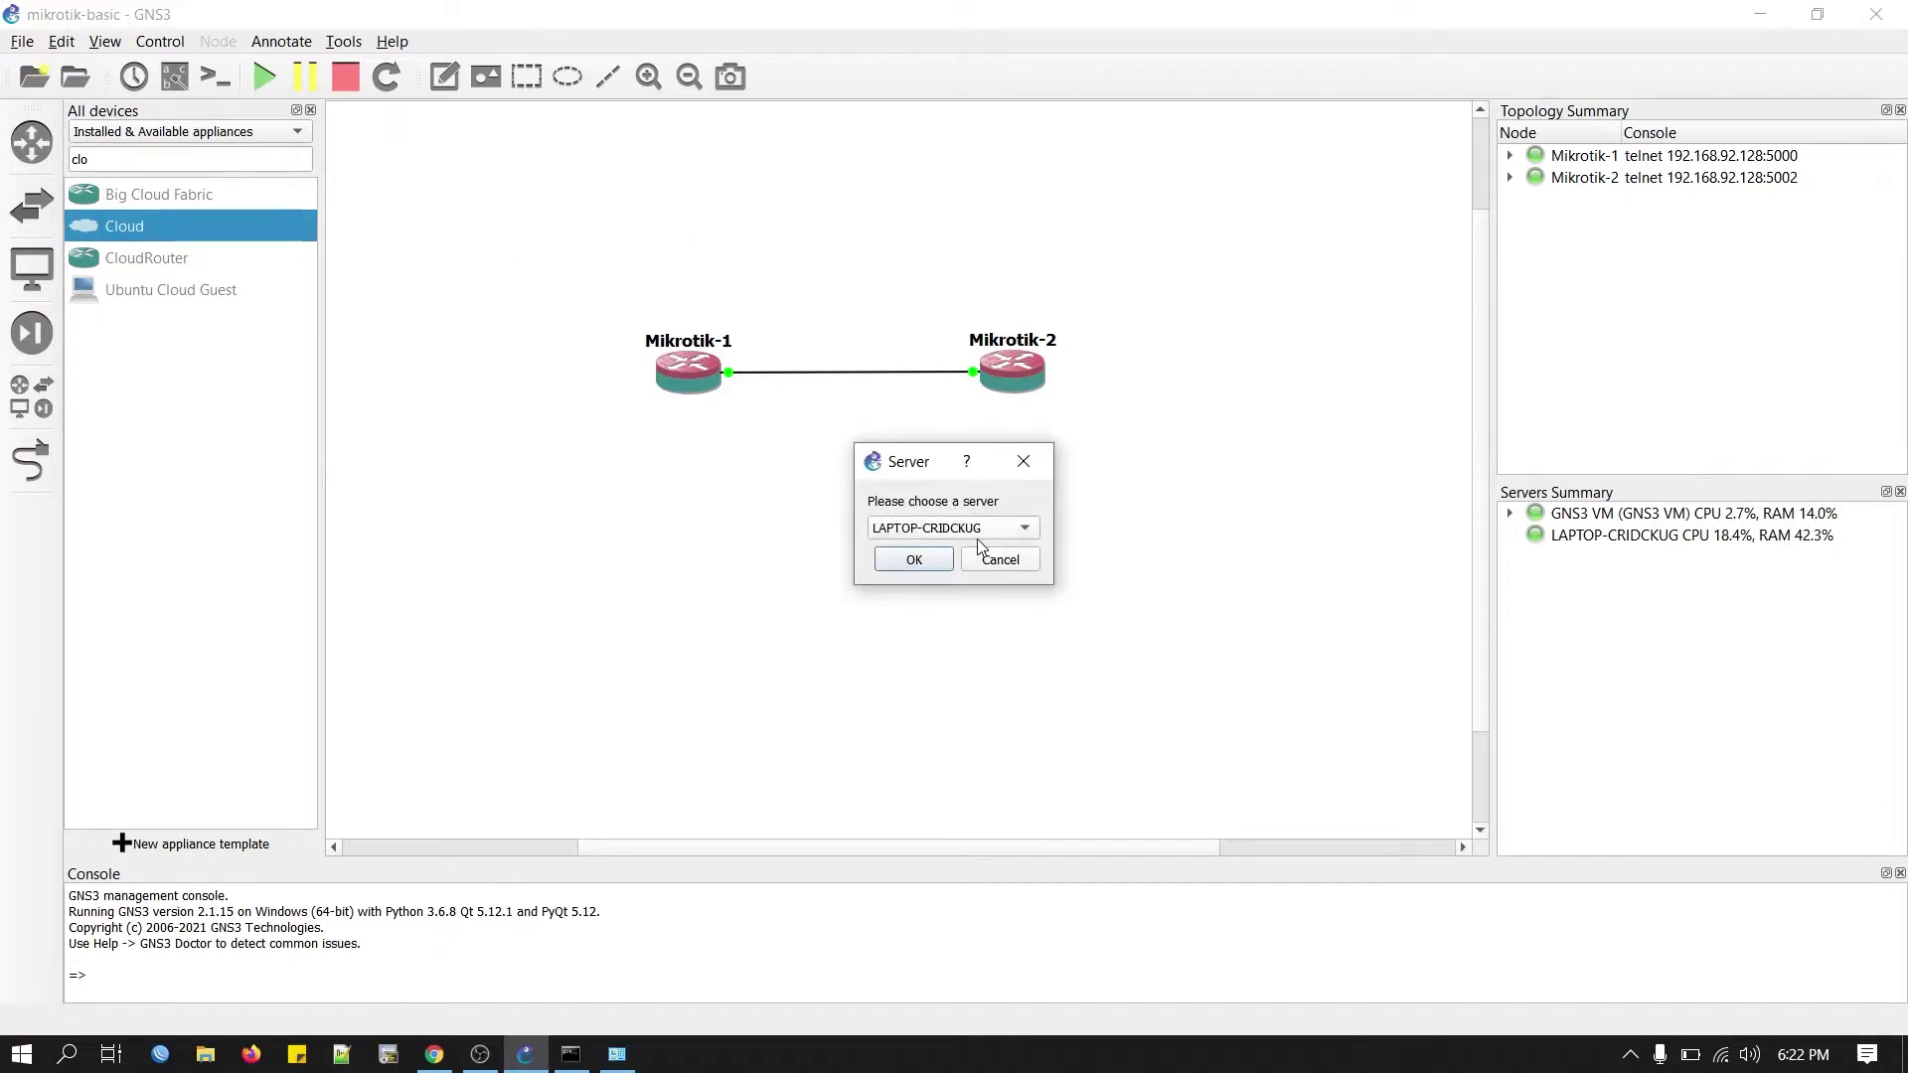
pyautogui.click(979, 533)
pyautogui.click(971, 554)
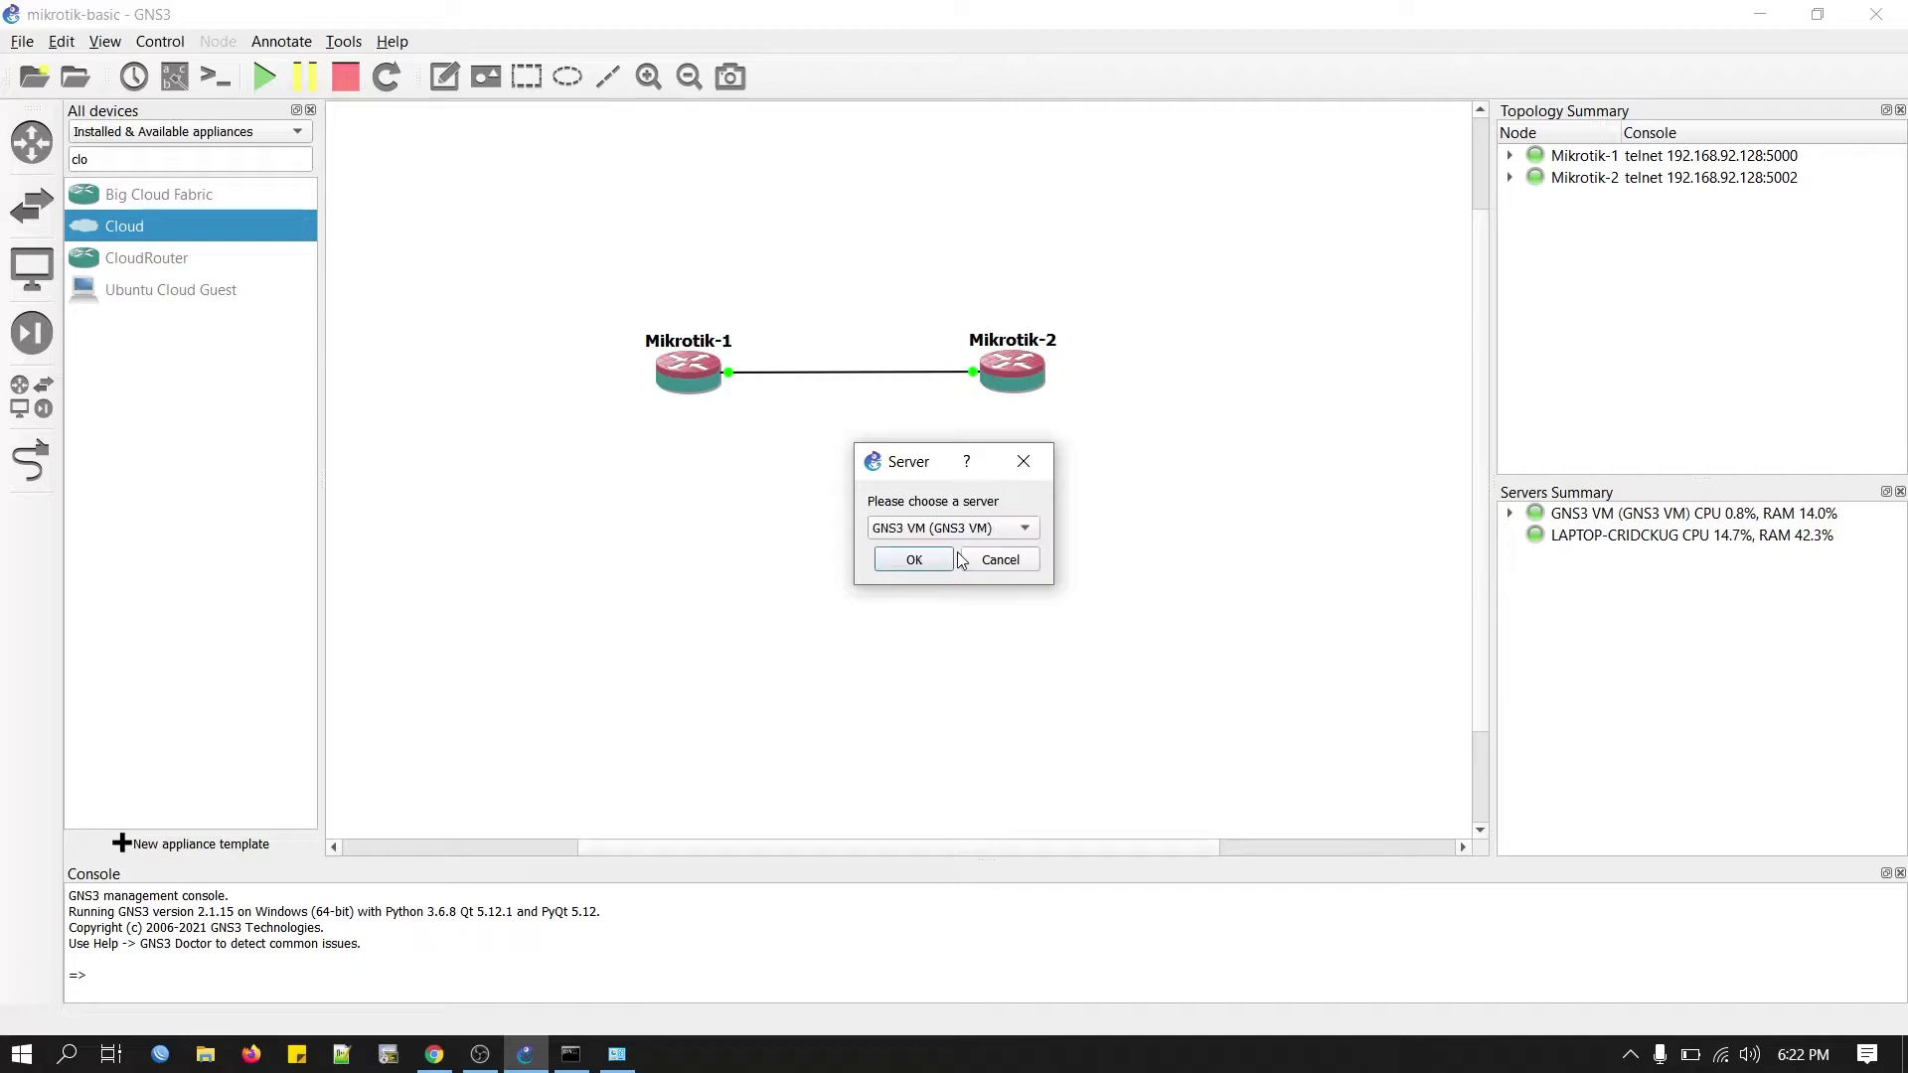
pyautogui.click(914, 561)
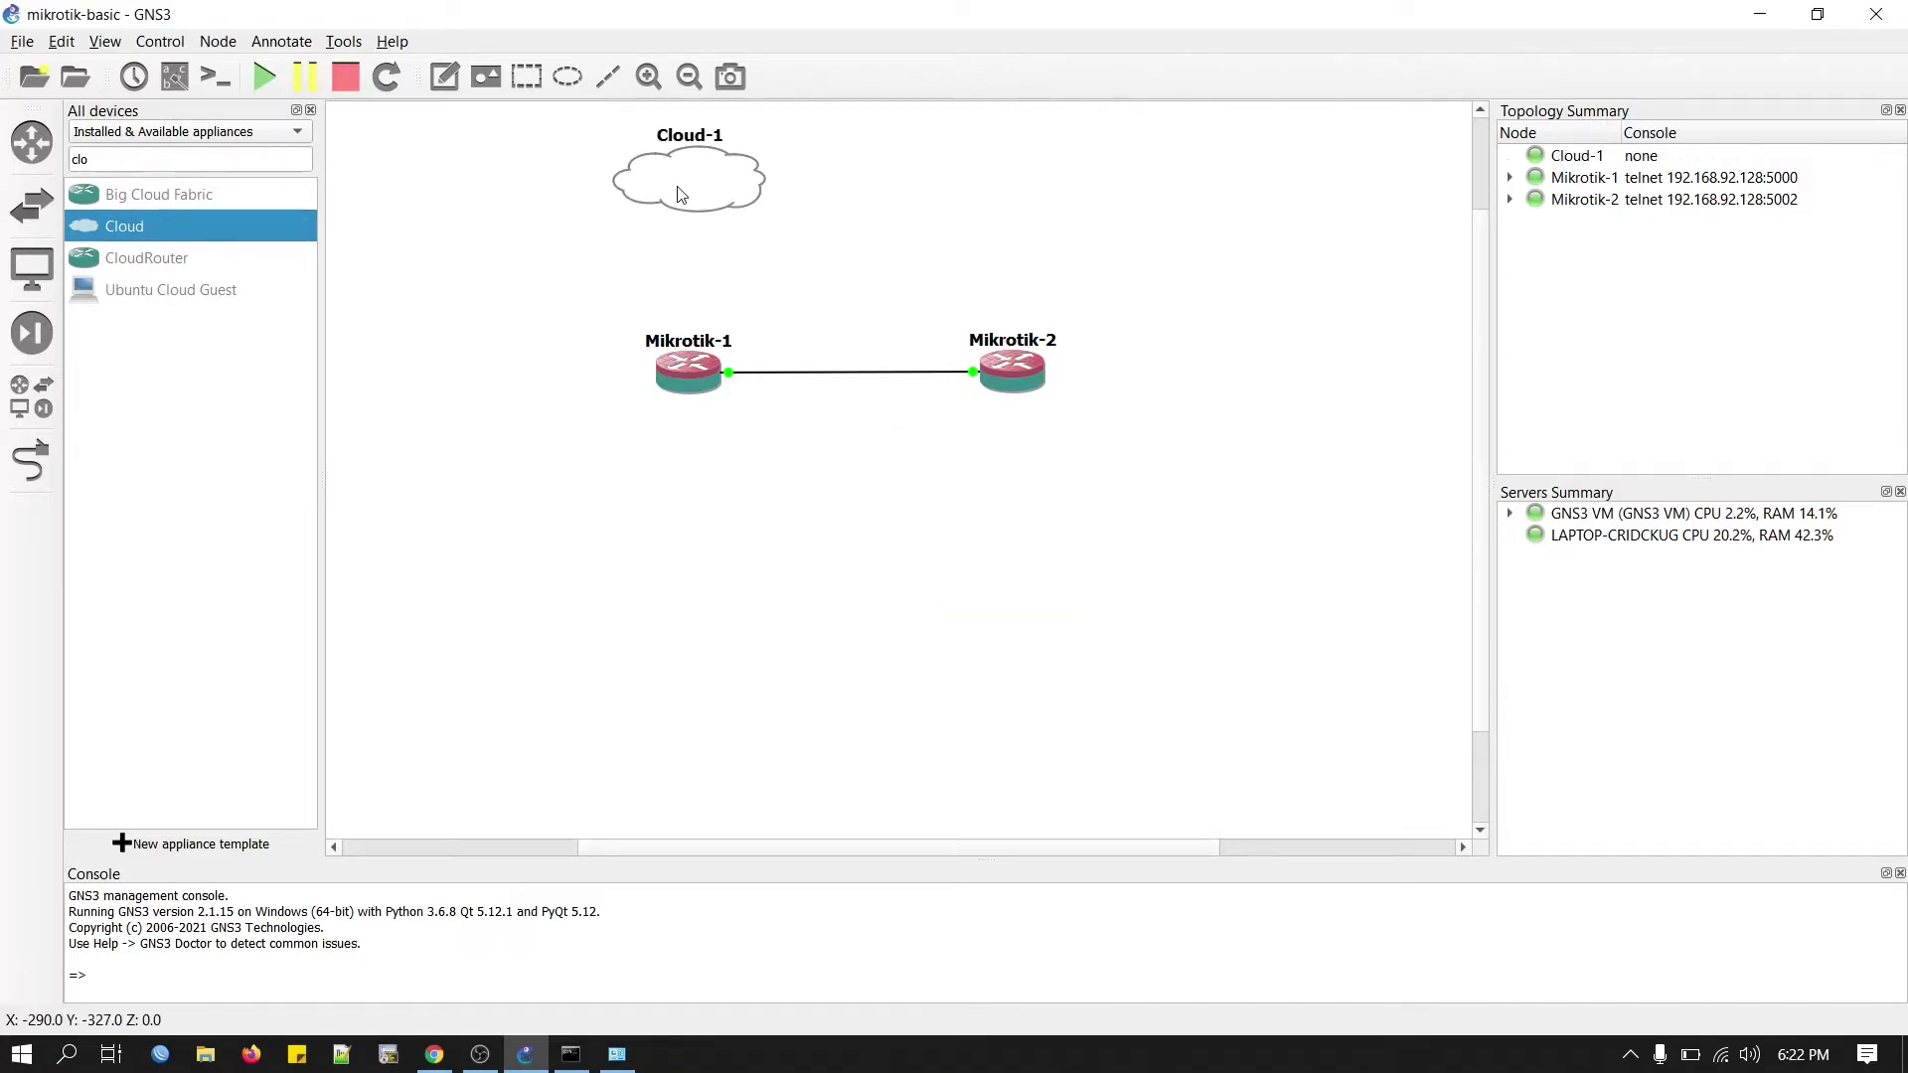
# Configure Cloud-1 with the eth0, eth1 and qemu0 interfaces.
pyautogui.rightClick(690, 185)
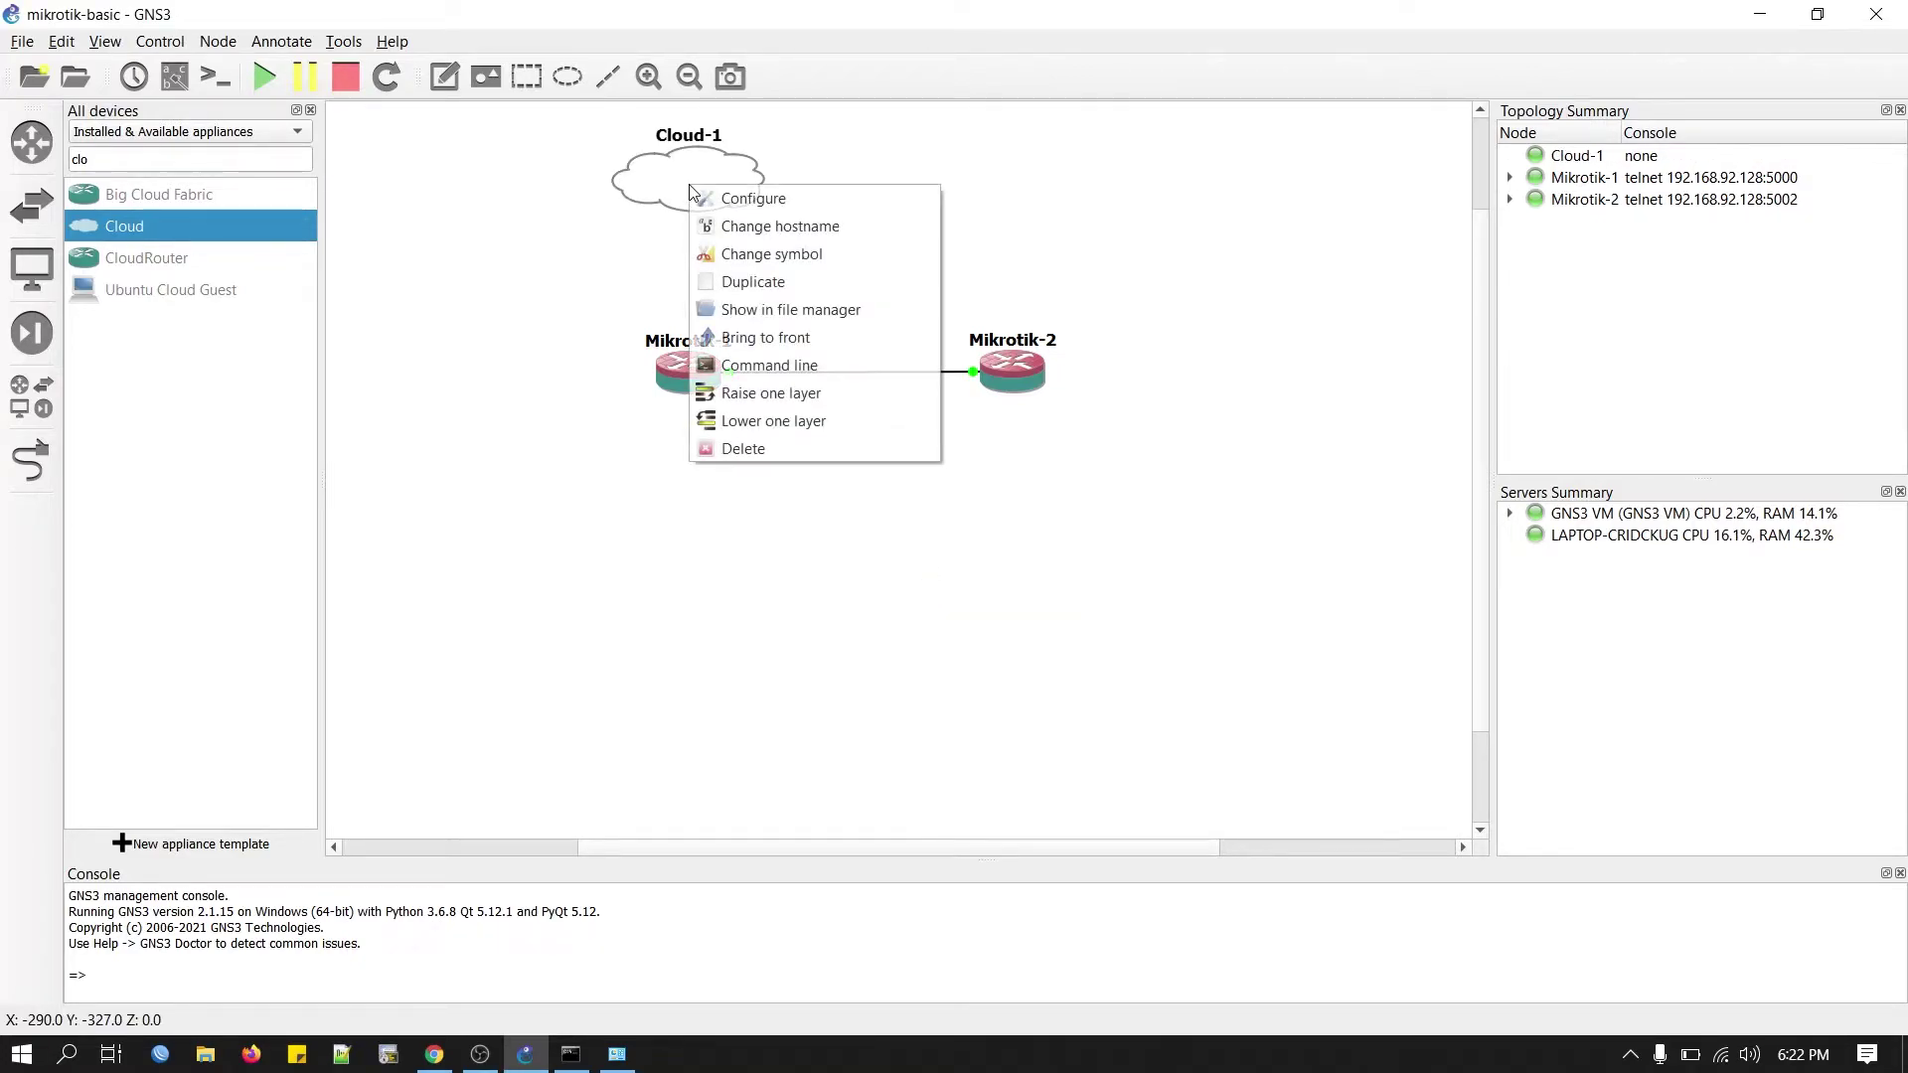
pyautogui.click(740, 202)
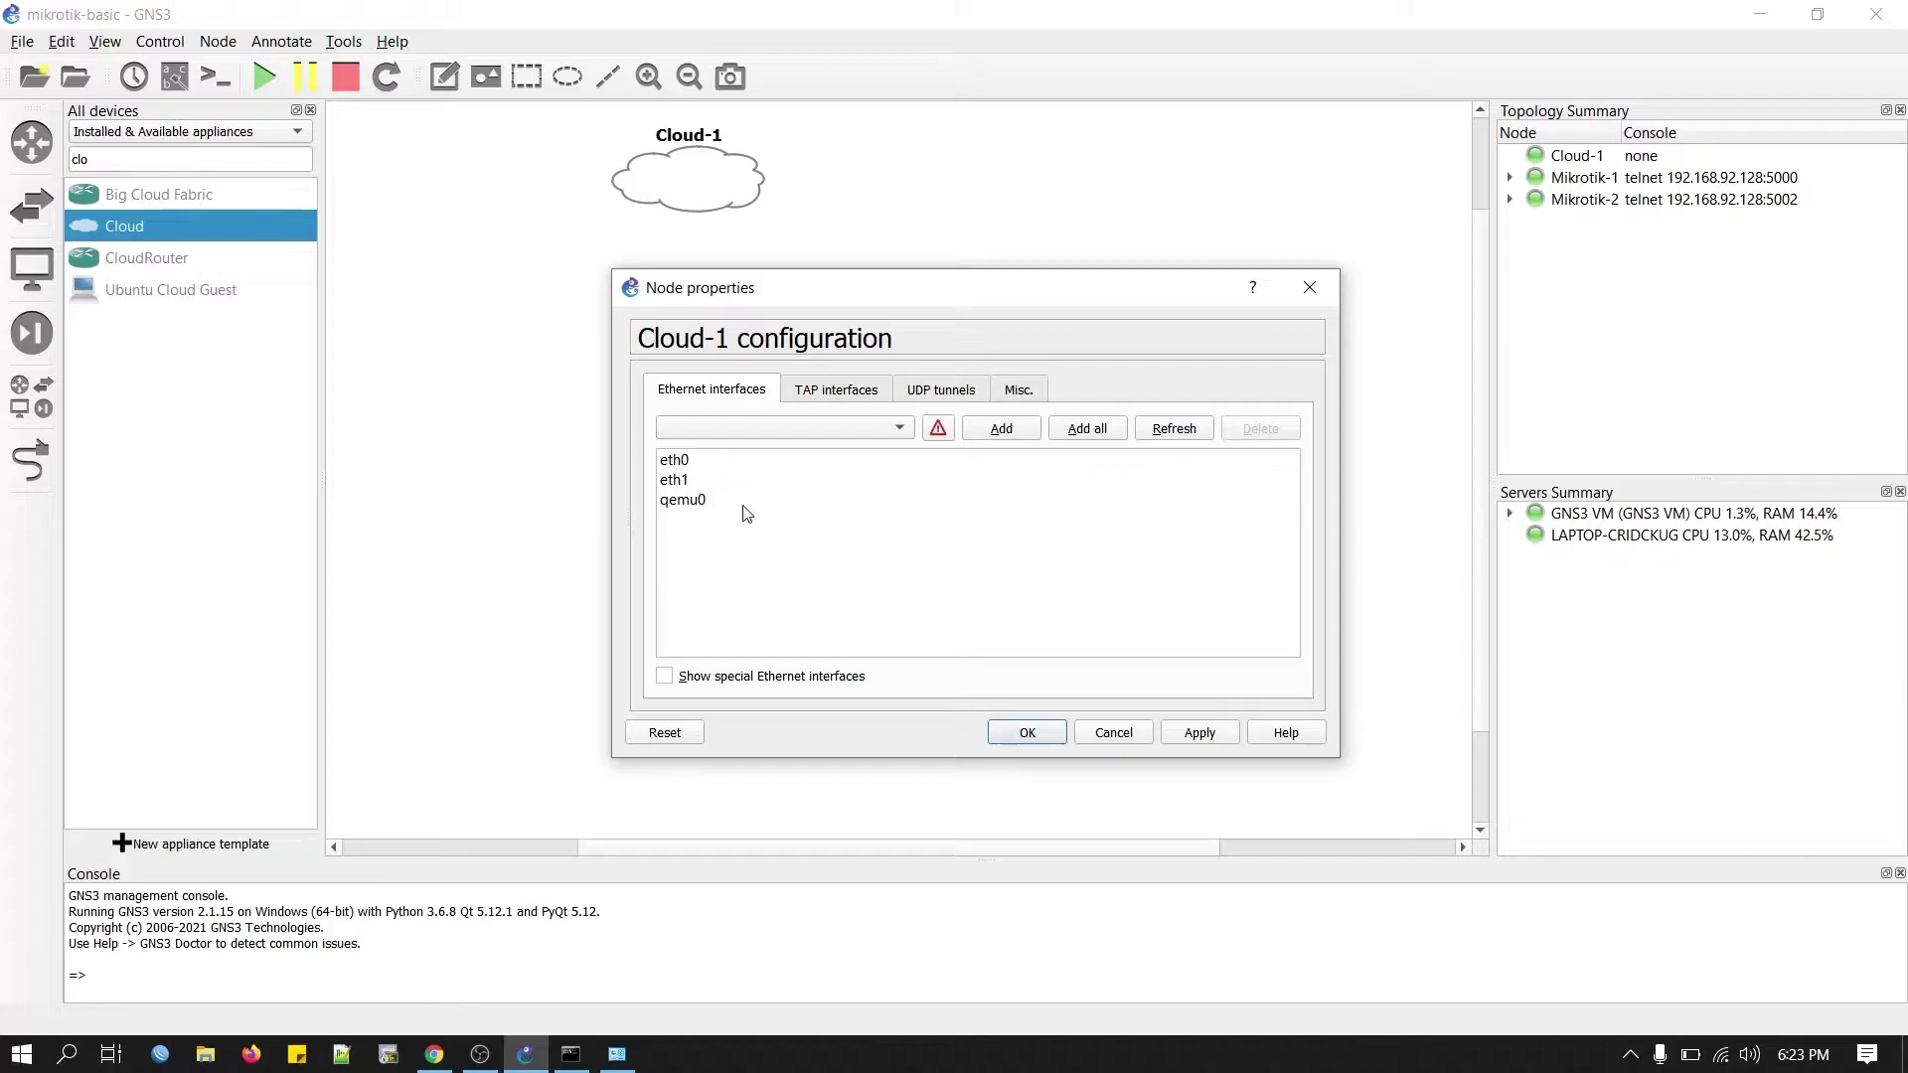
pyautogui.click(697, 486)
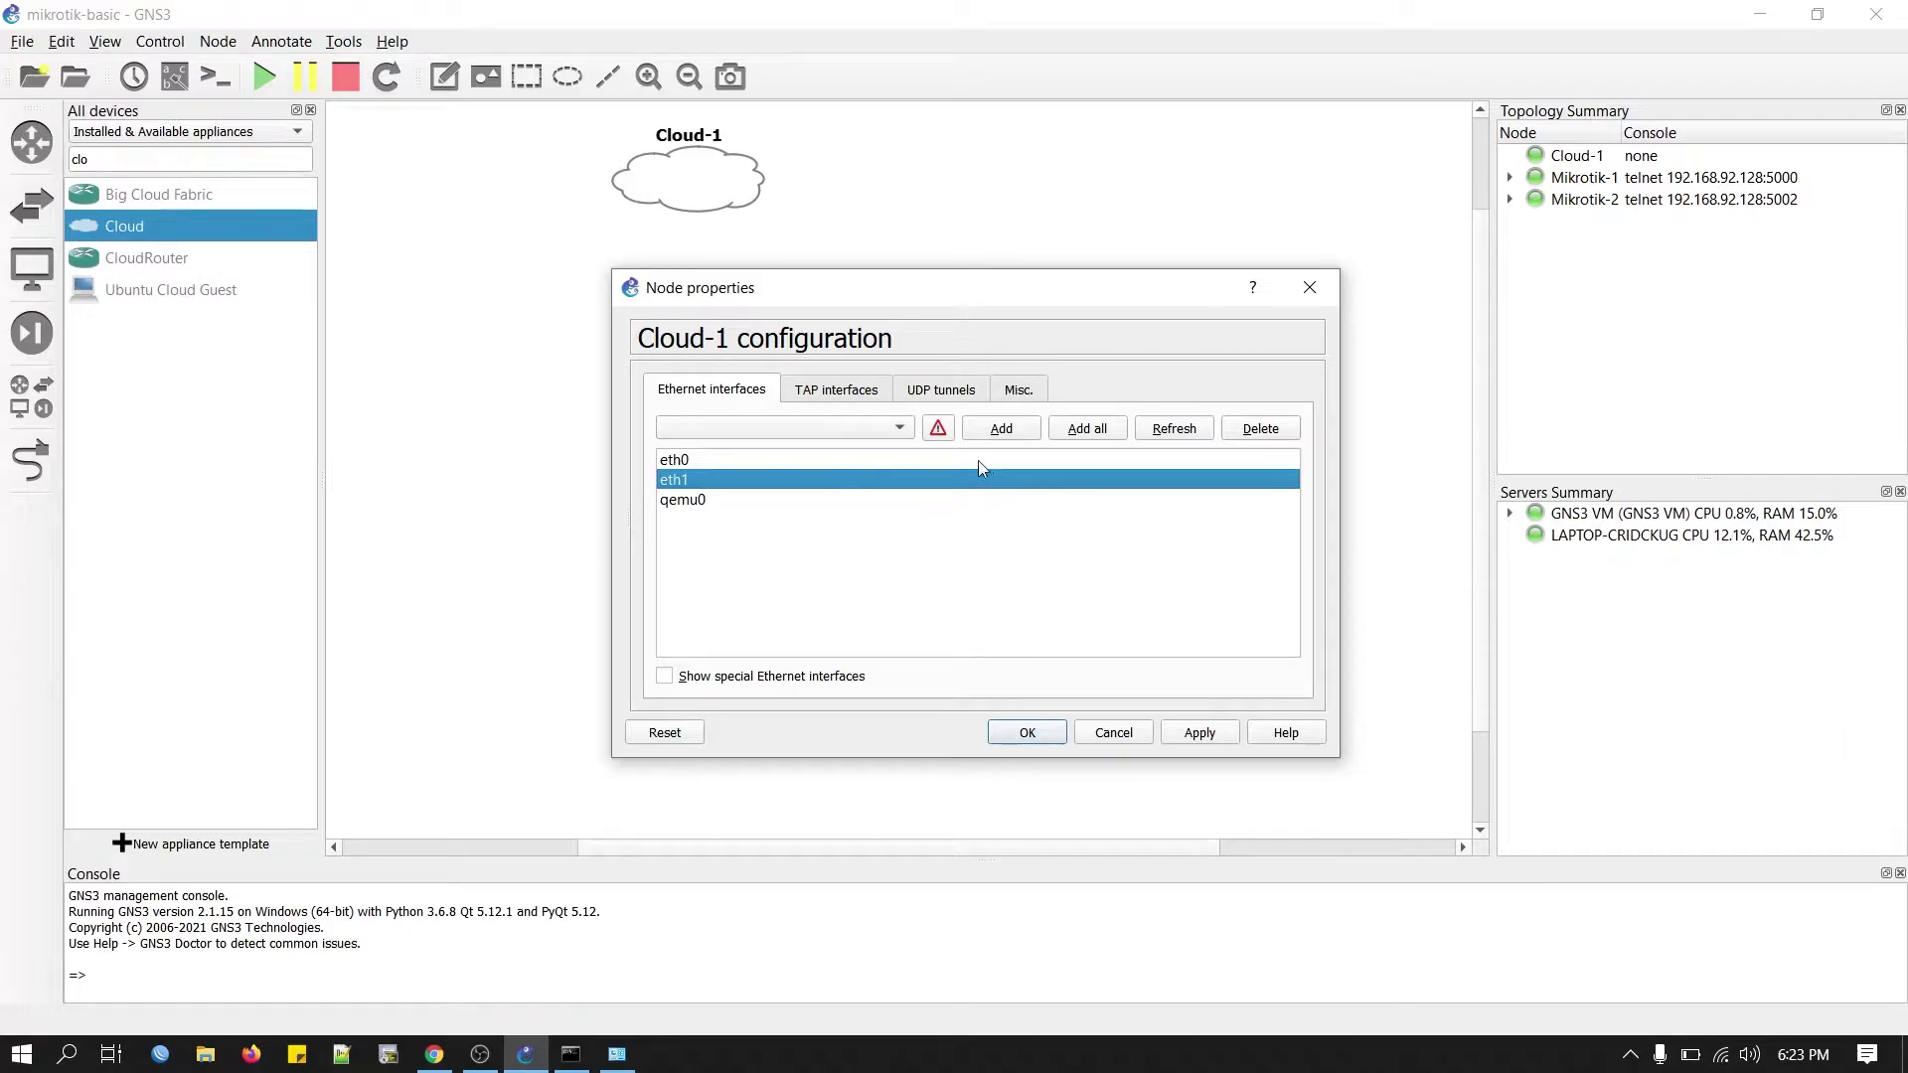
pyautogui.click(663, 675)
pyautogui.click(899, 428)
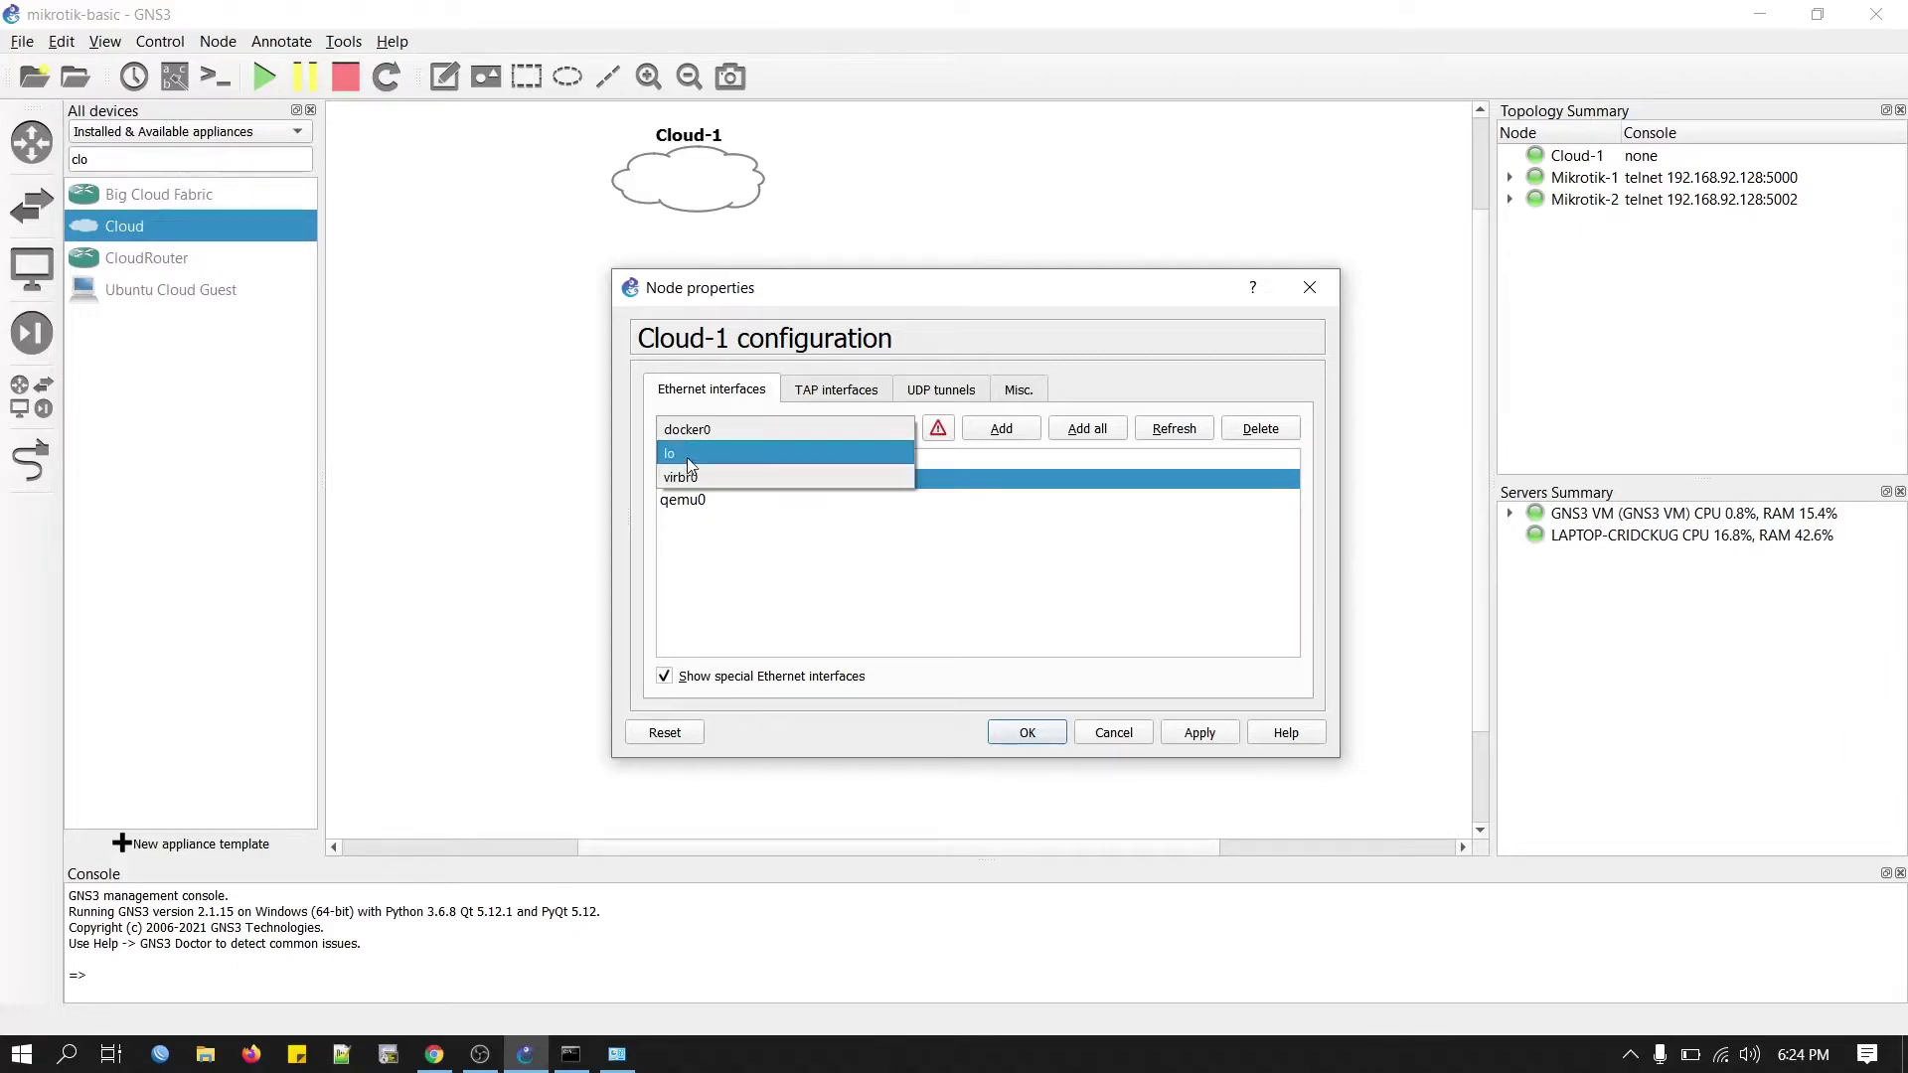
pyautogui.moveTo(880, 552); pyautogui.dragTo(966, 463)
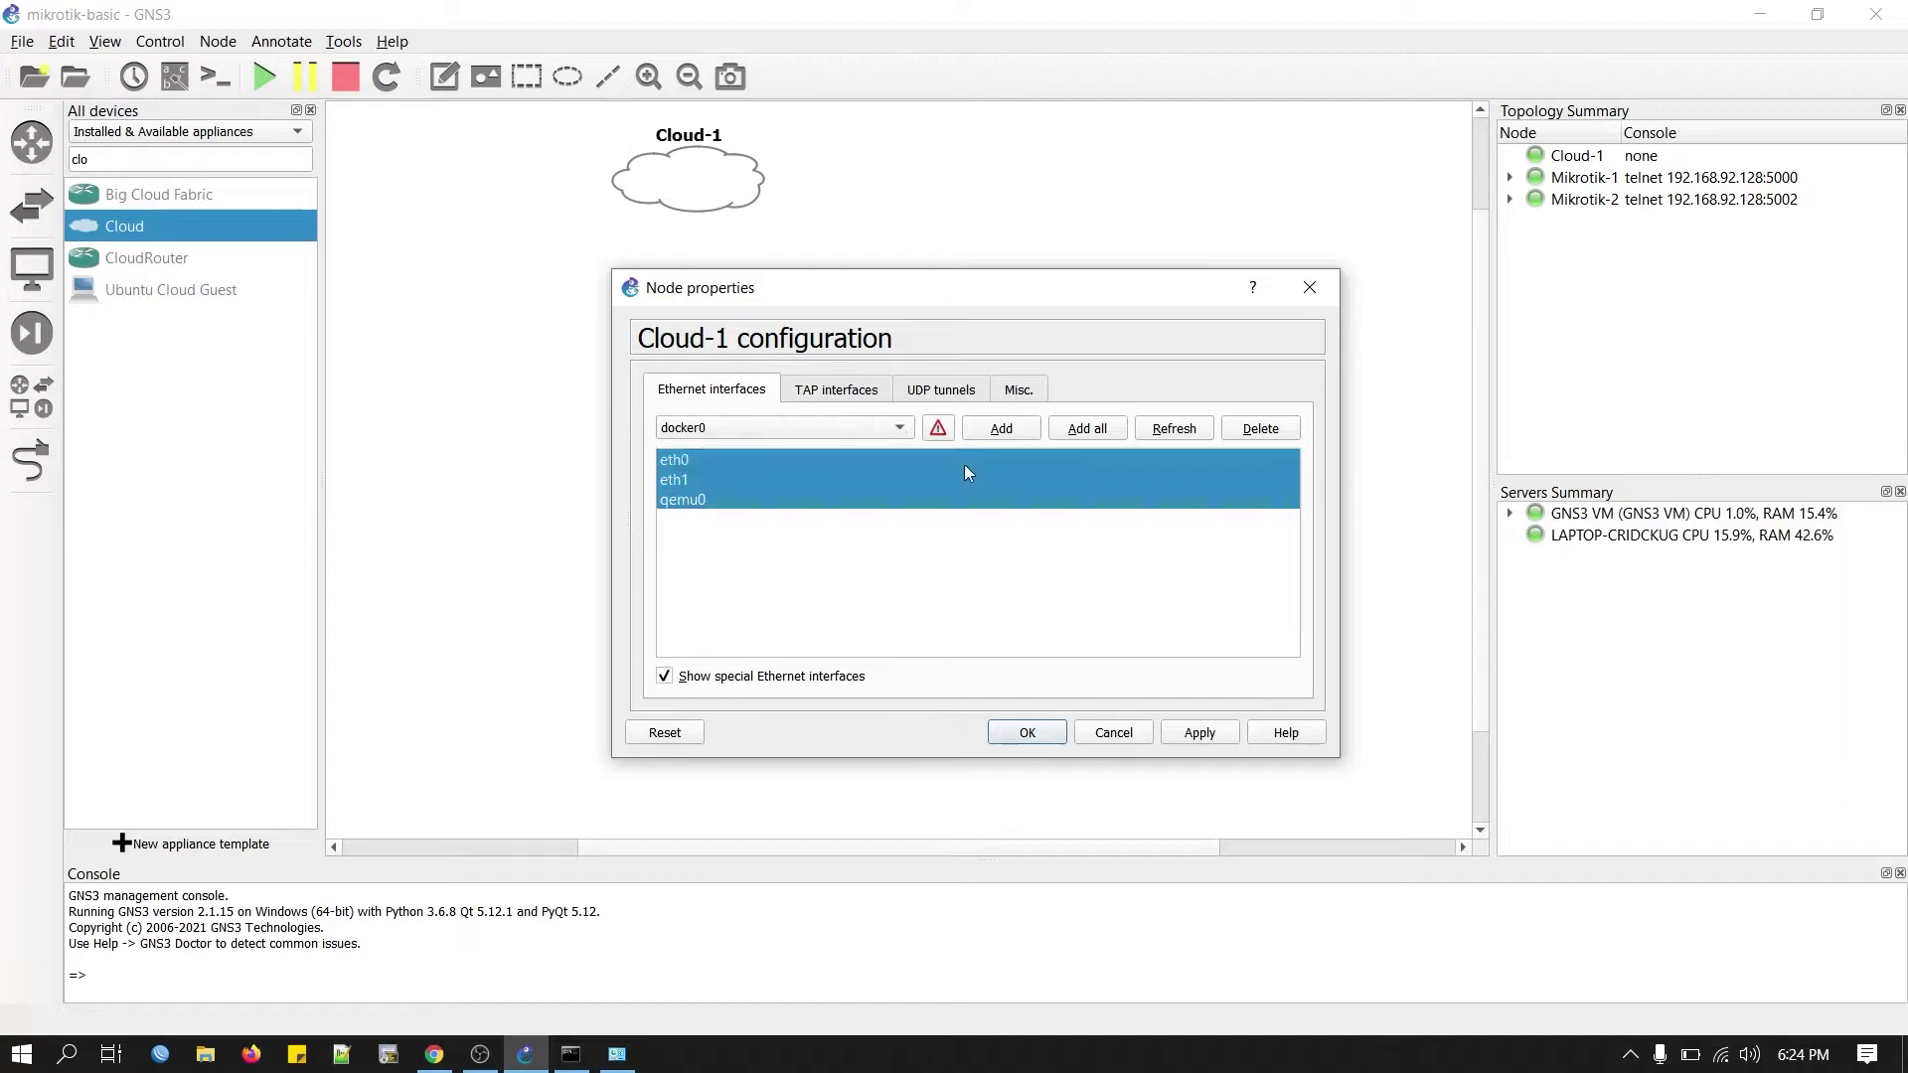
pyautogui.click(751, 679)
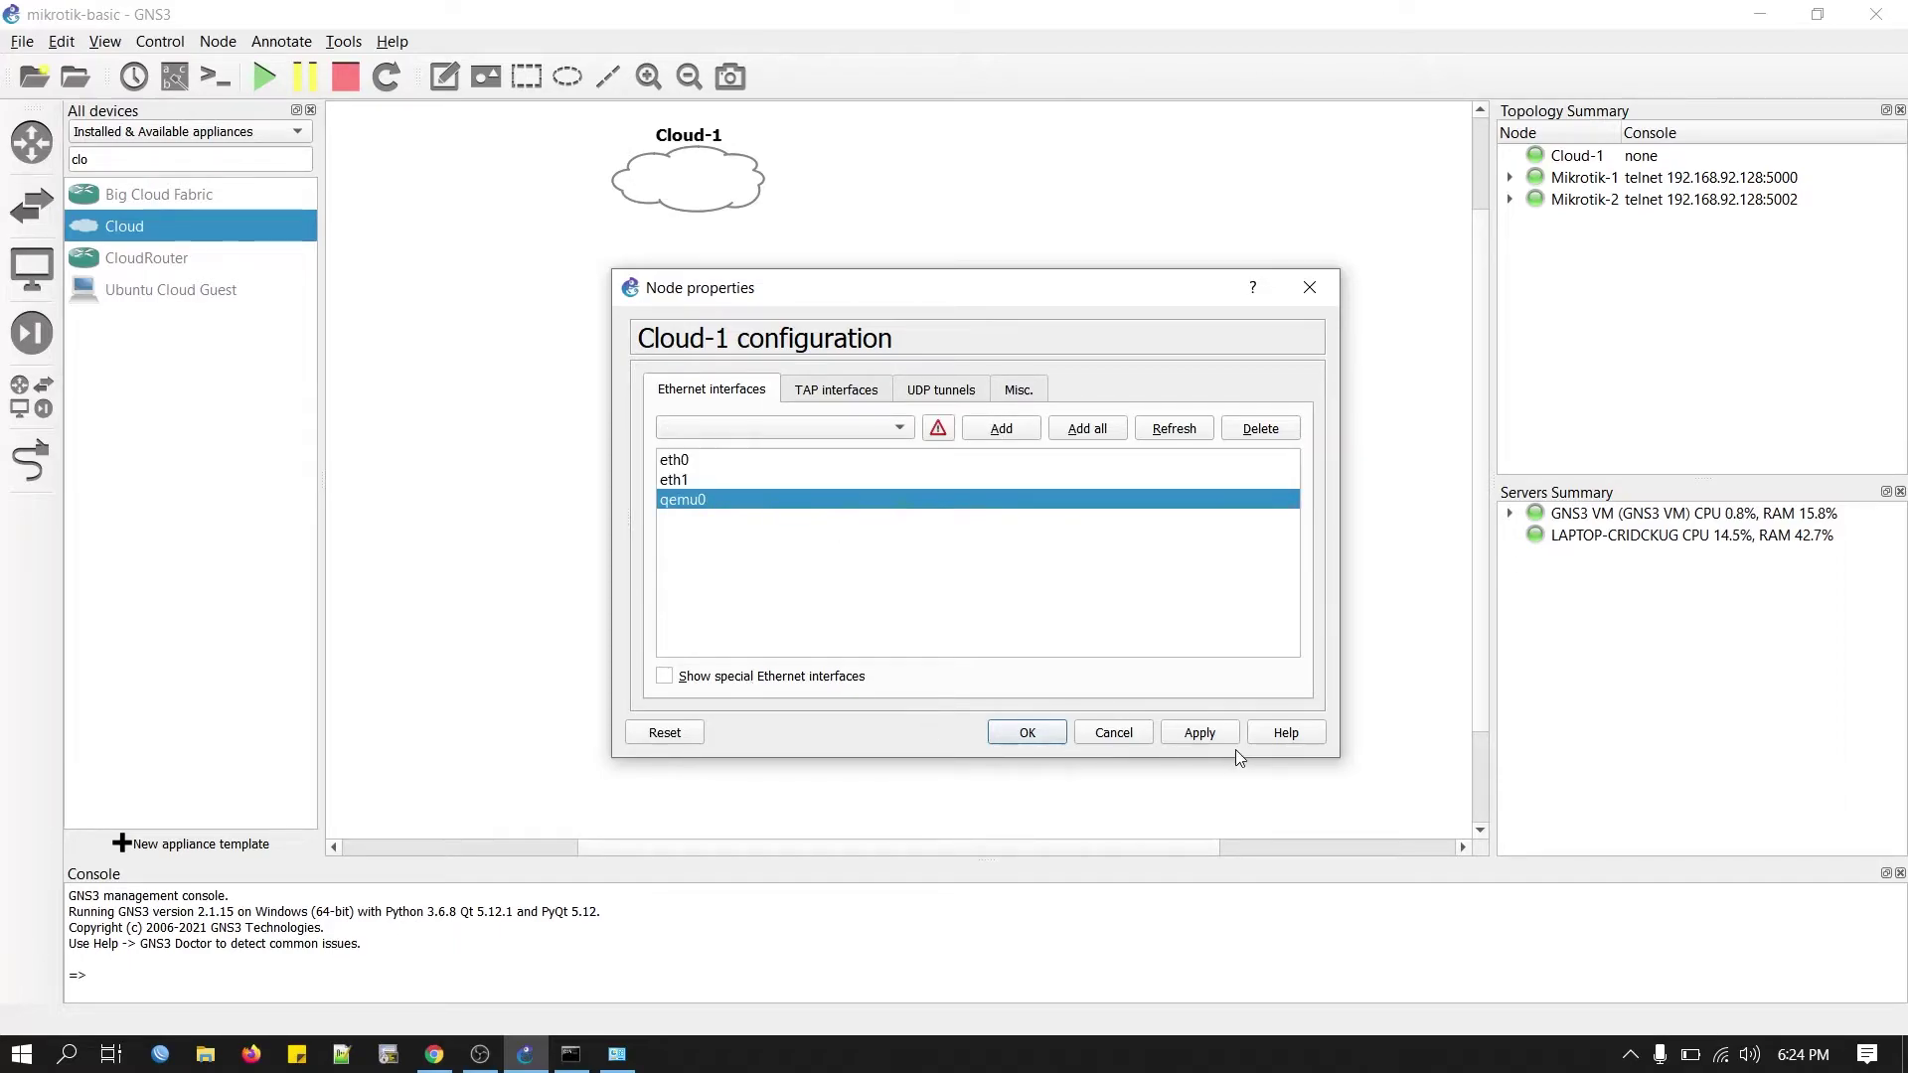
pyautogui.click(1114, 735)
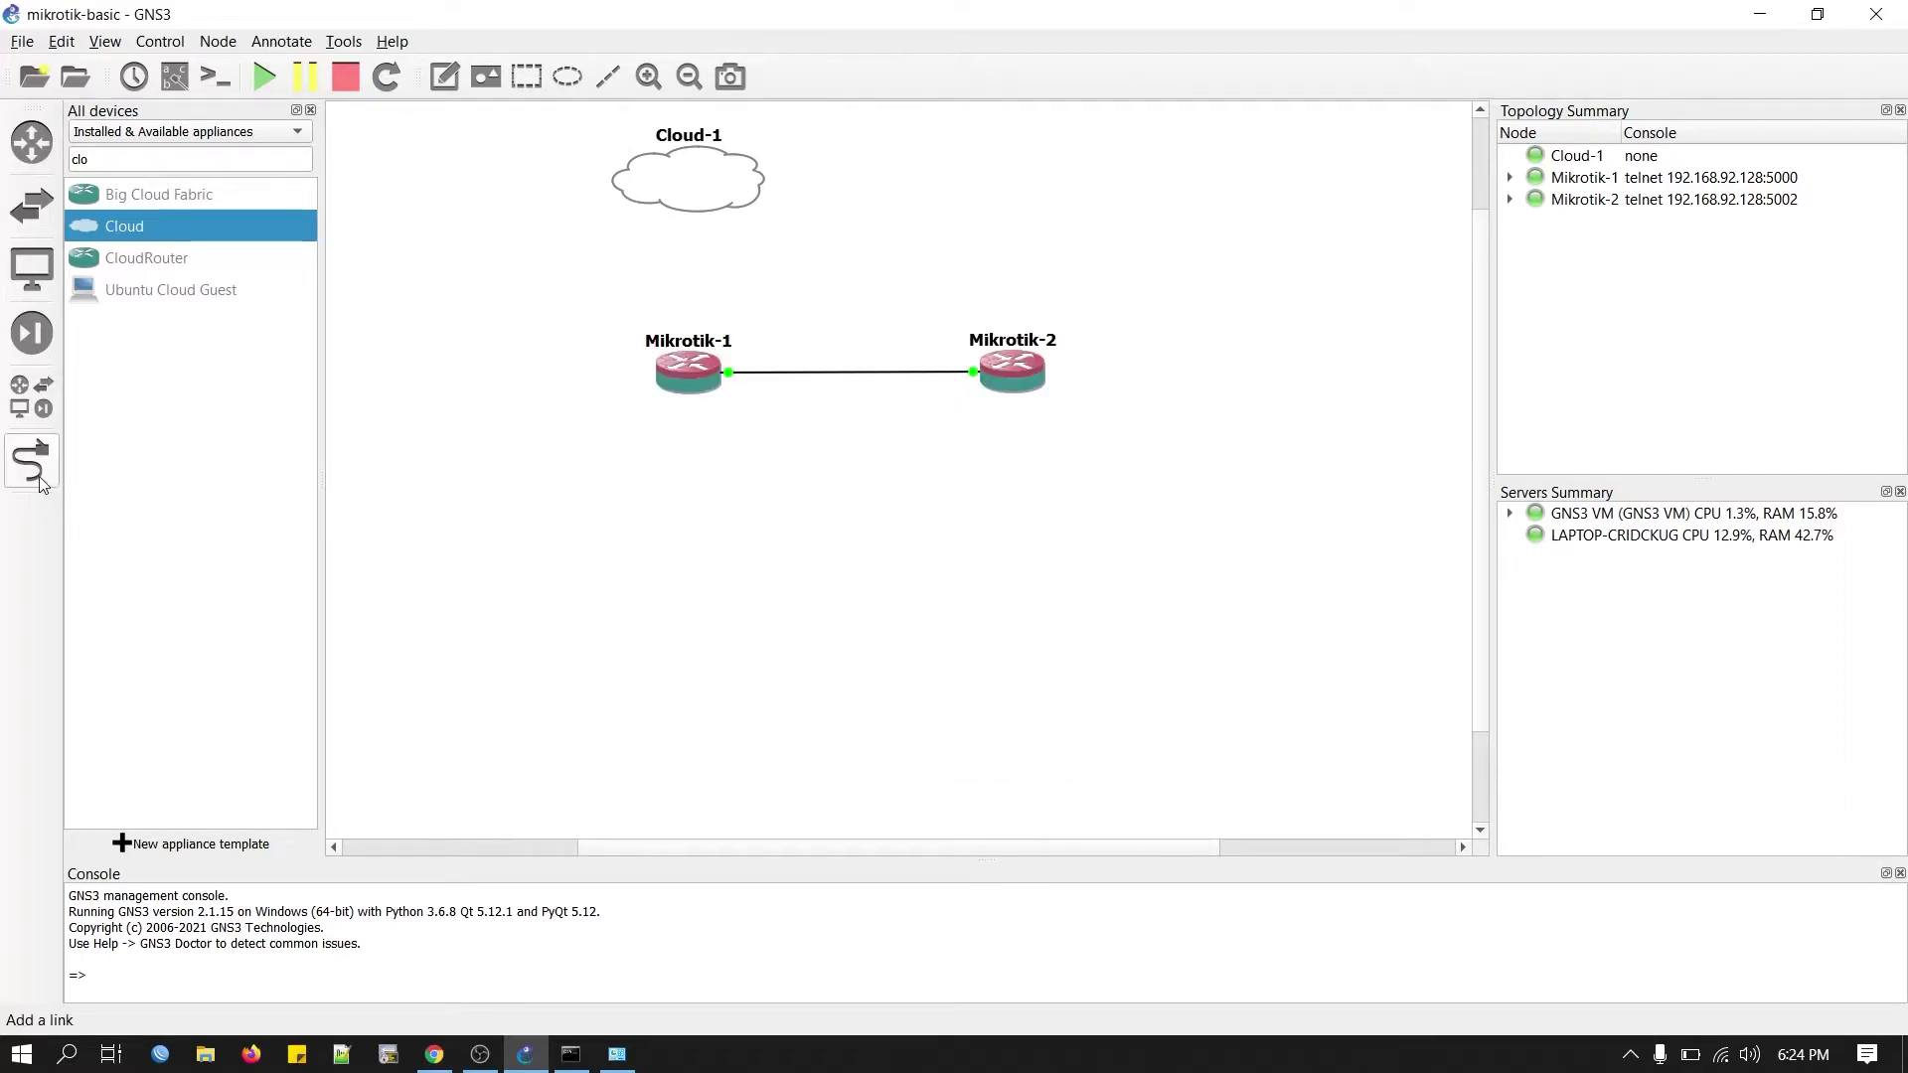
# Link Mikrotik-1's Ethernet4 port to Cloud-1's eth1 interface.
pyautogui.click(40, 473)
pyautogui.click(687, 375)
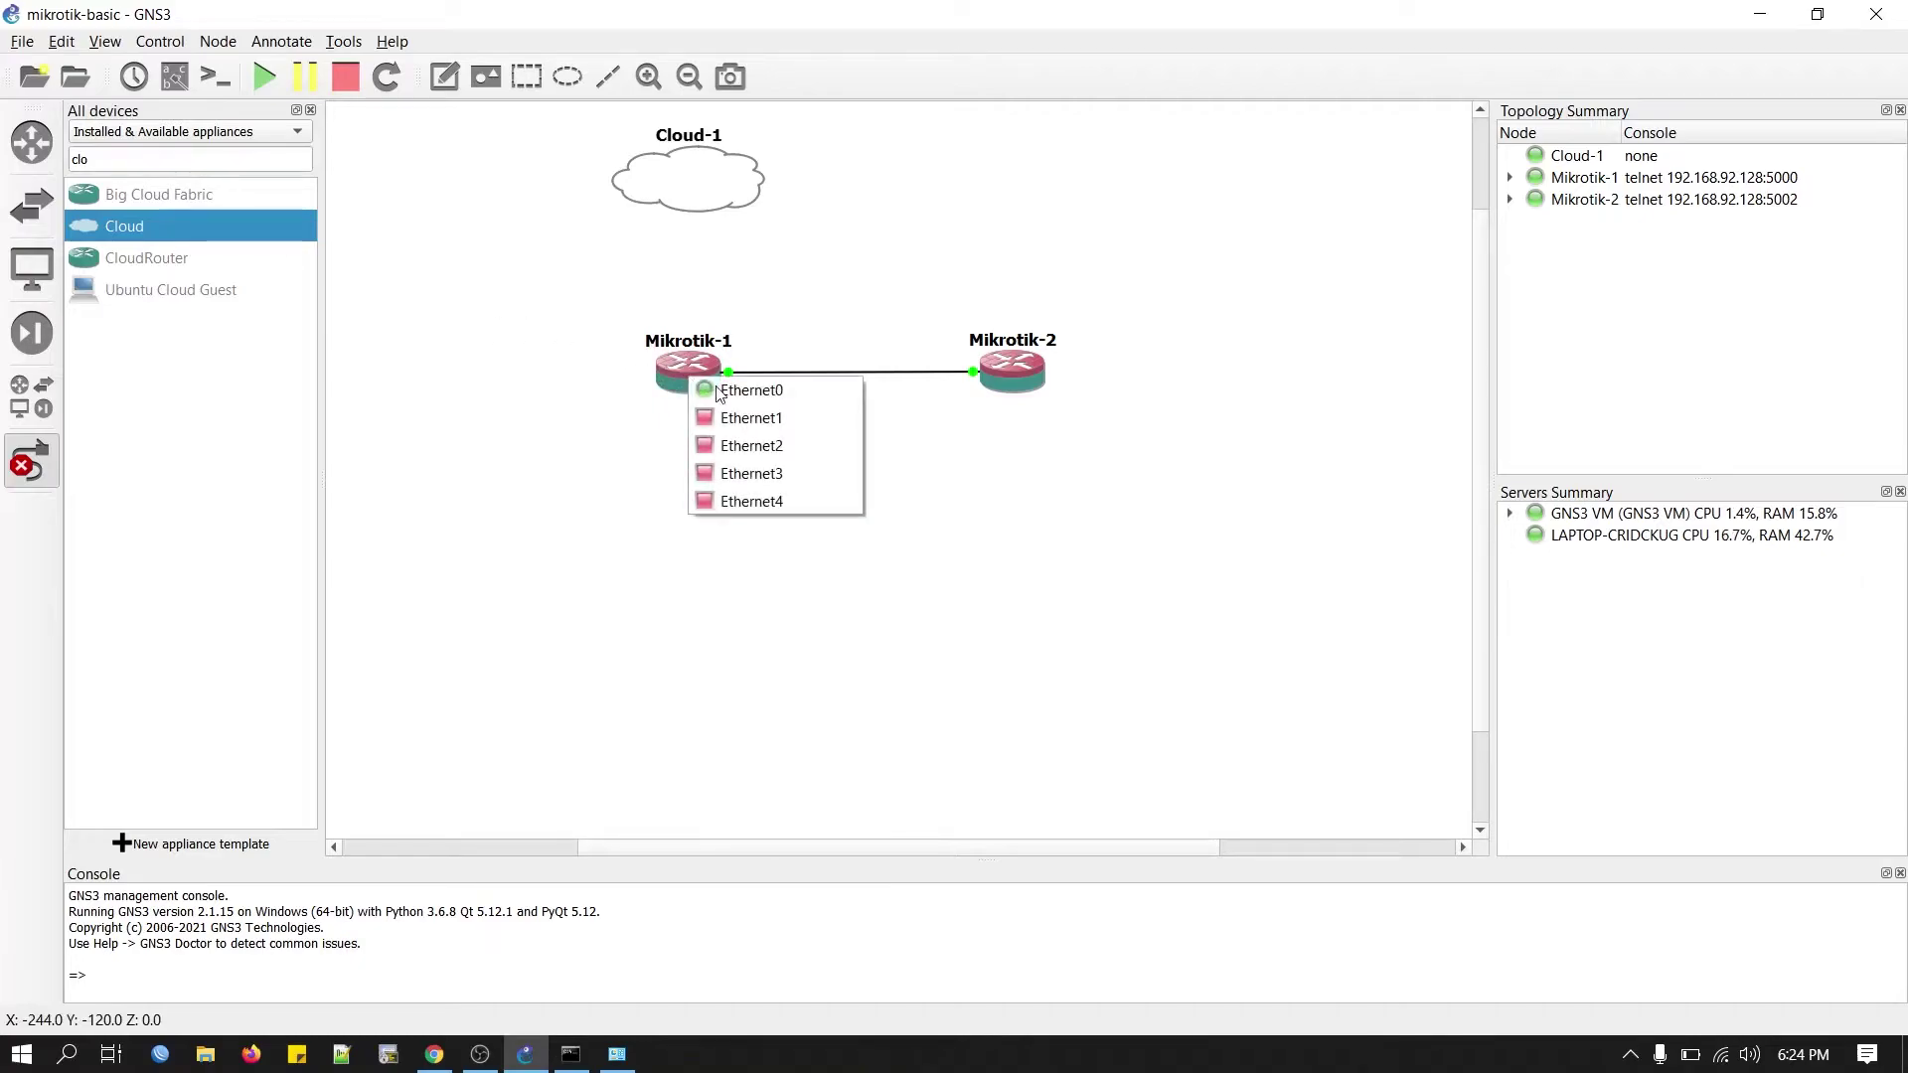
pyautogui.click(780, 504)
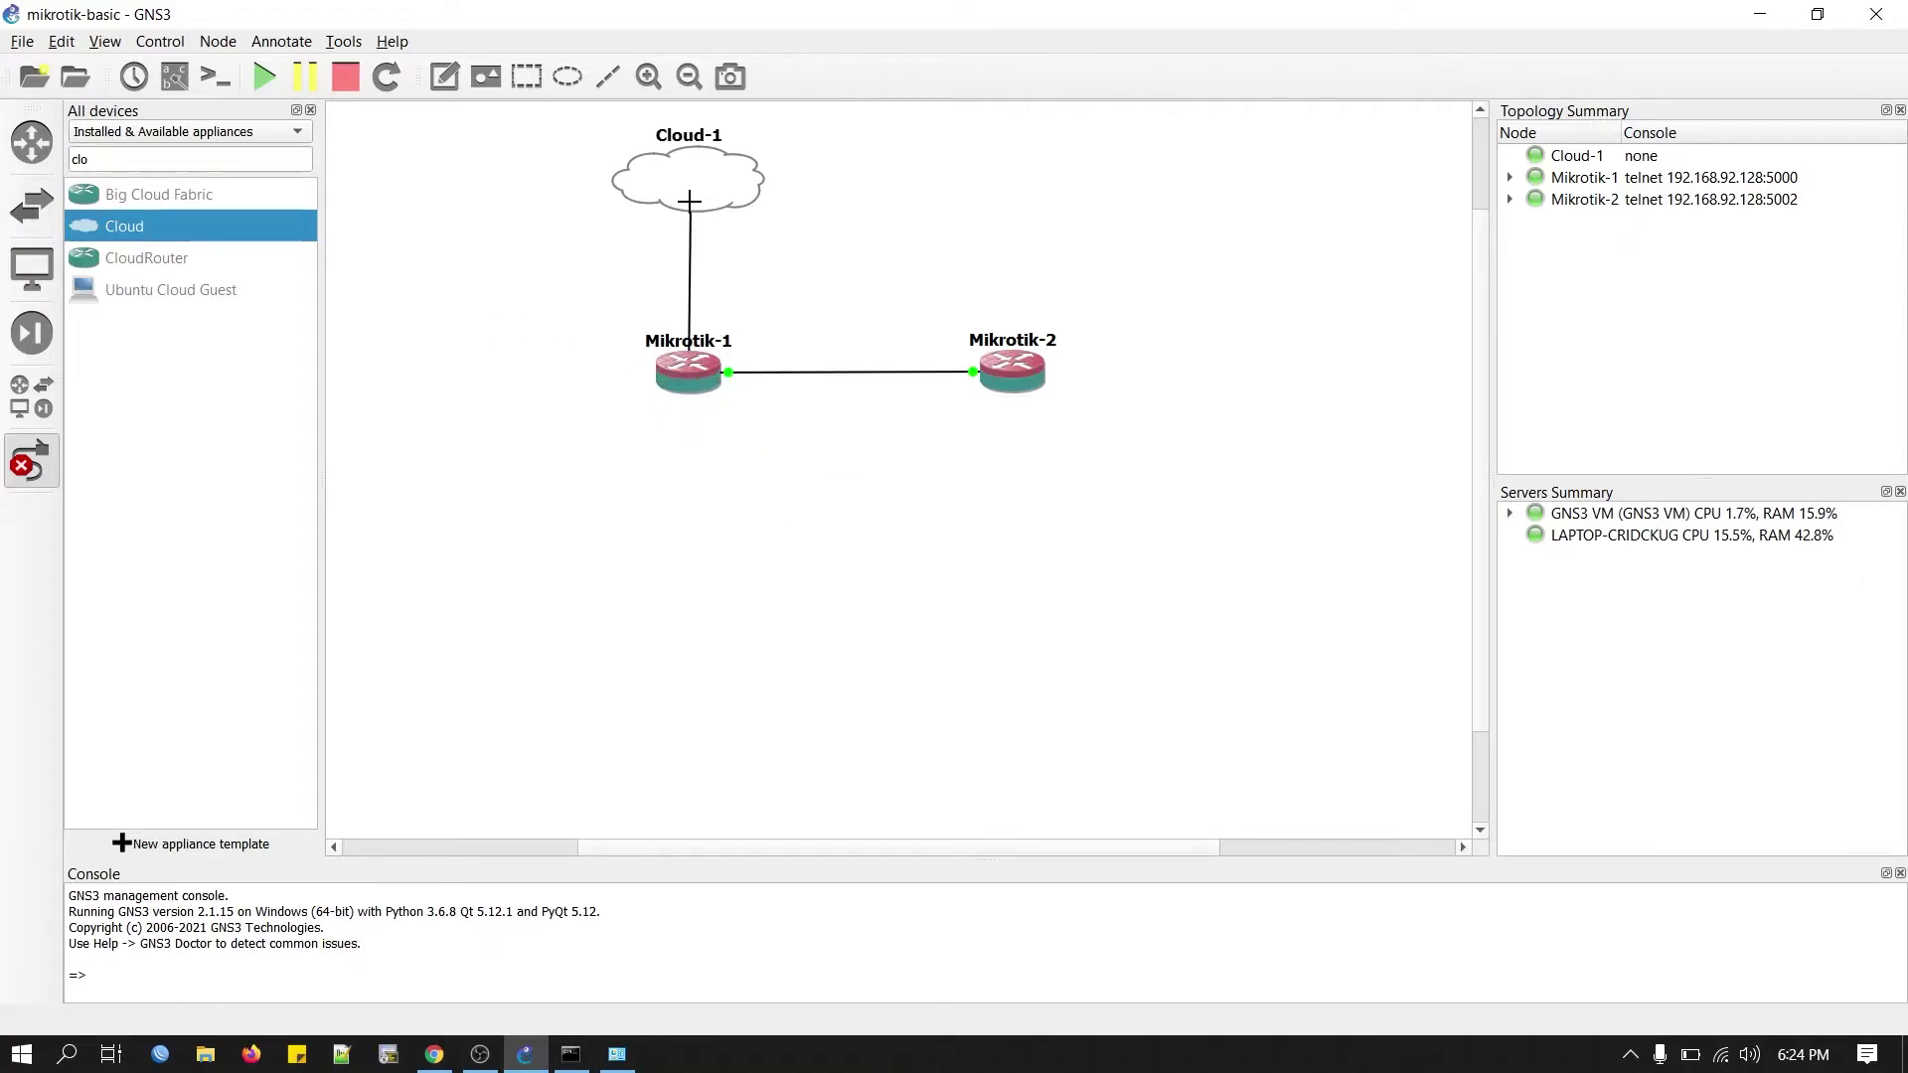
pyautogui.click(690, 202)
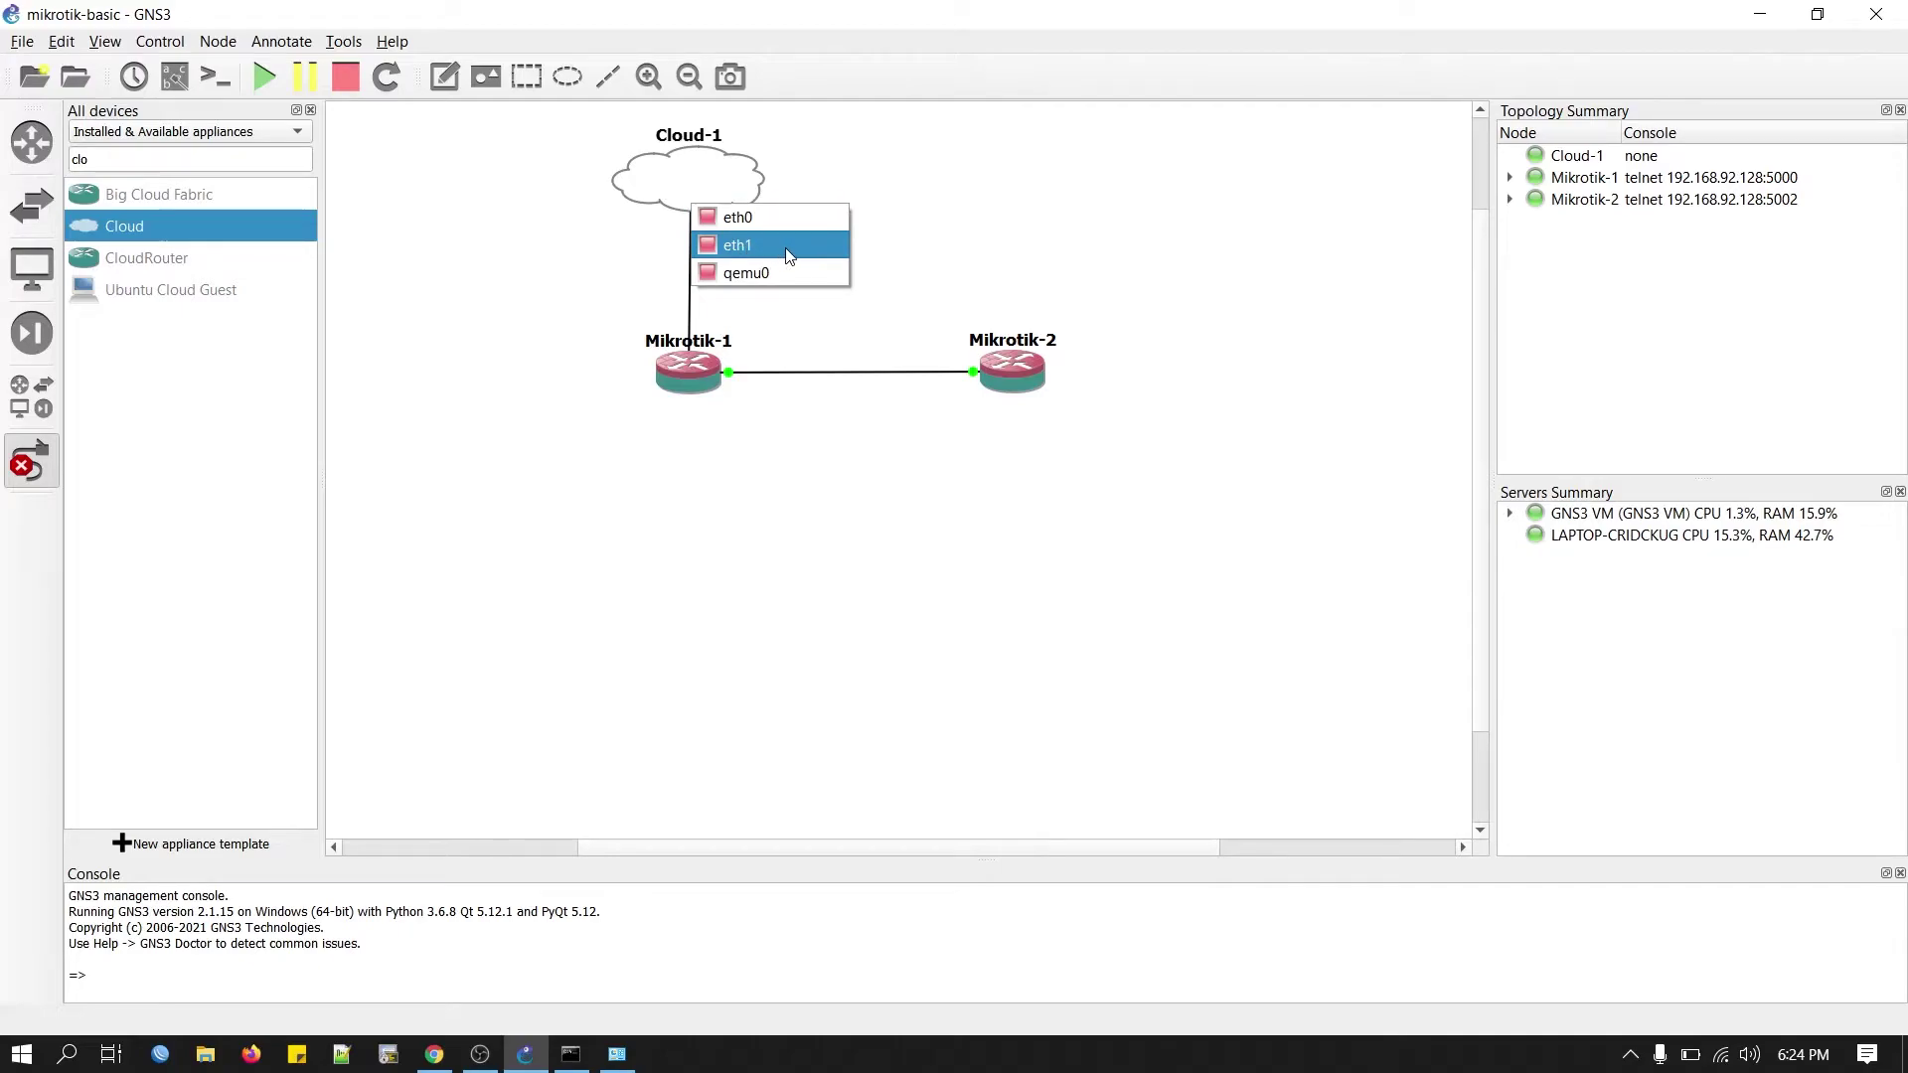
pyautogui.click(790, 256)
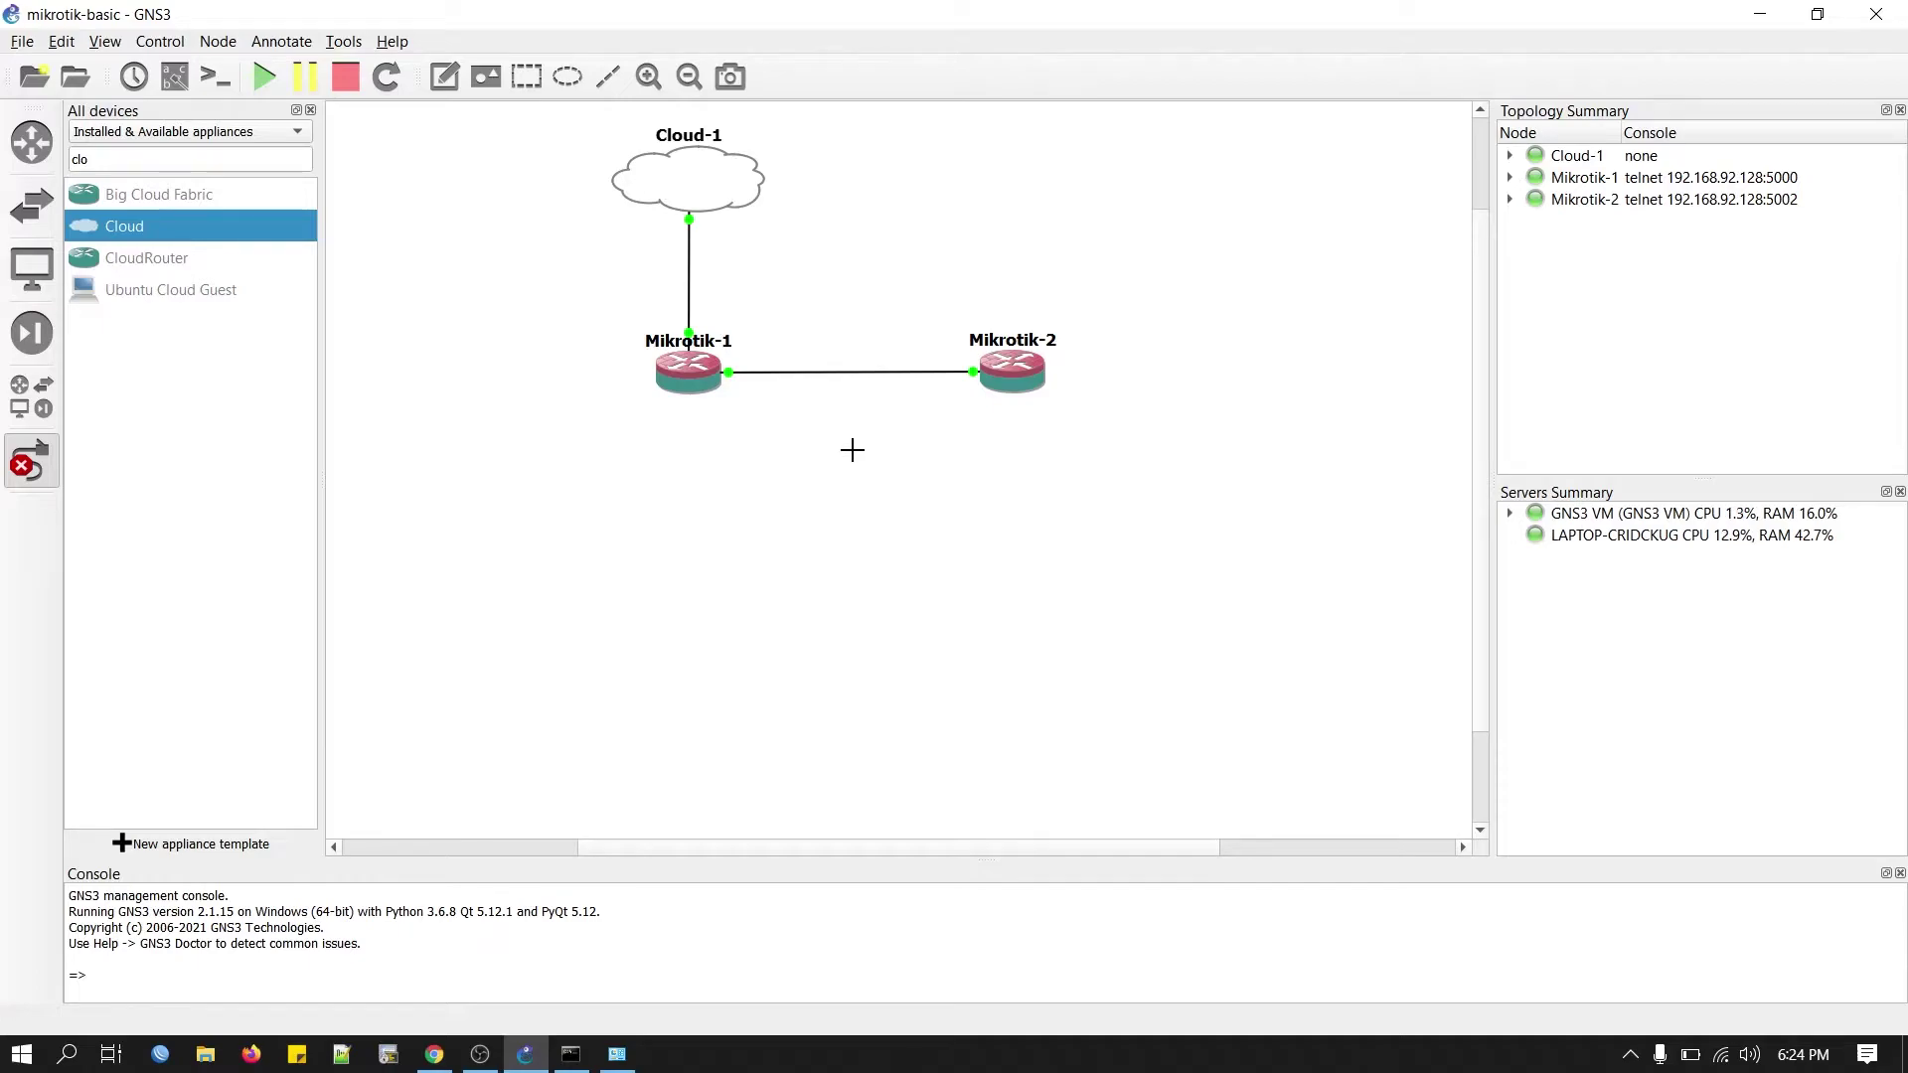
# Give Ethernet 3 the static IPv4 address 10.0.0.1 with mask 255.255.255.0.
pyautogui.click(616, 1053)
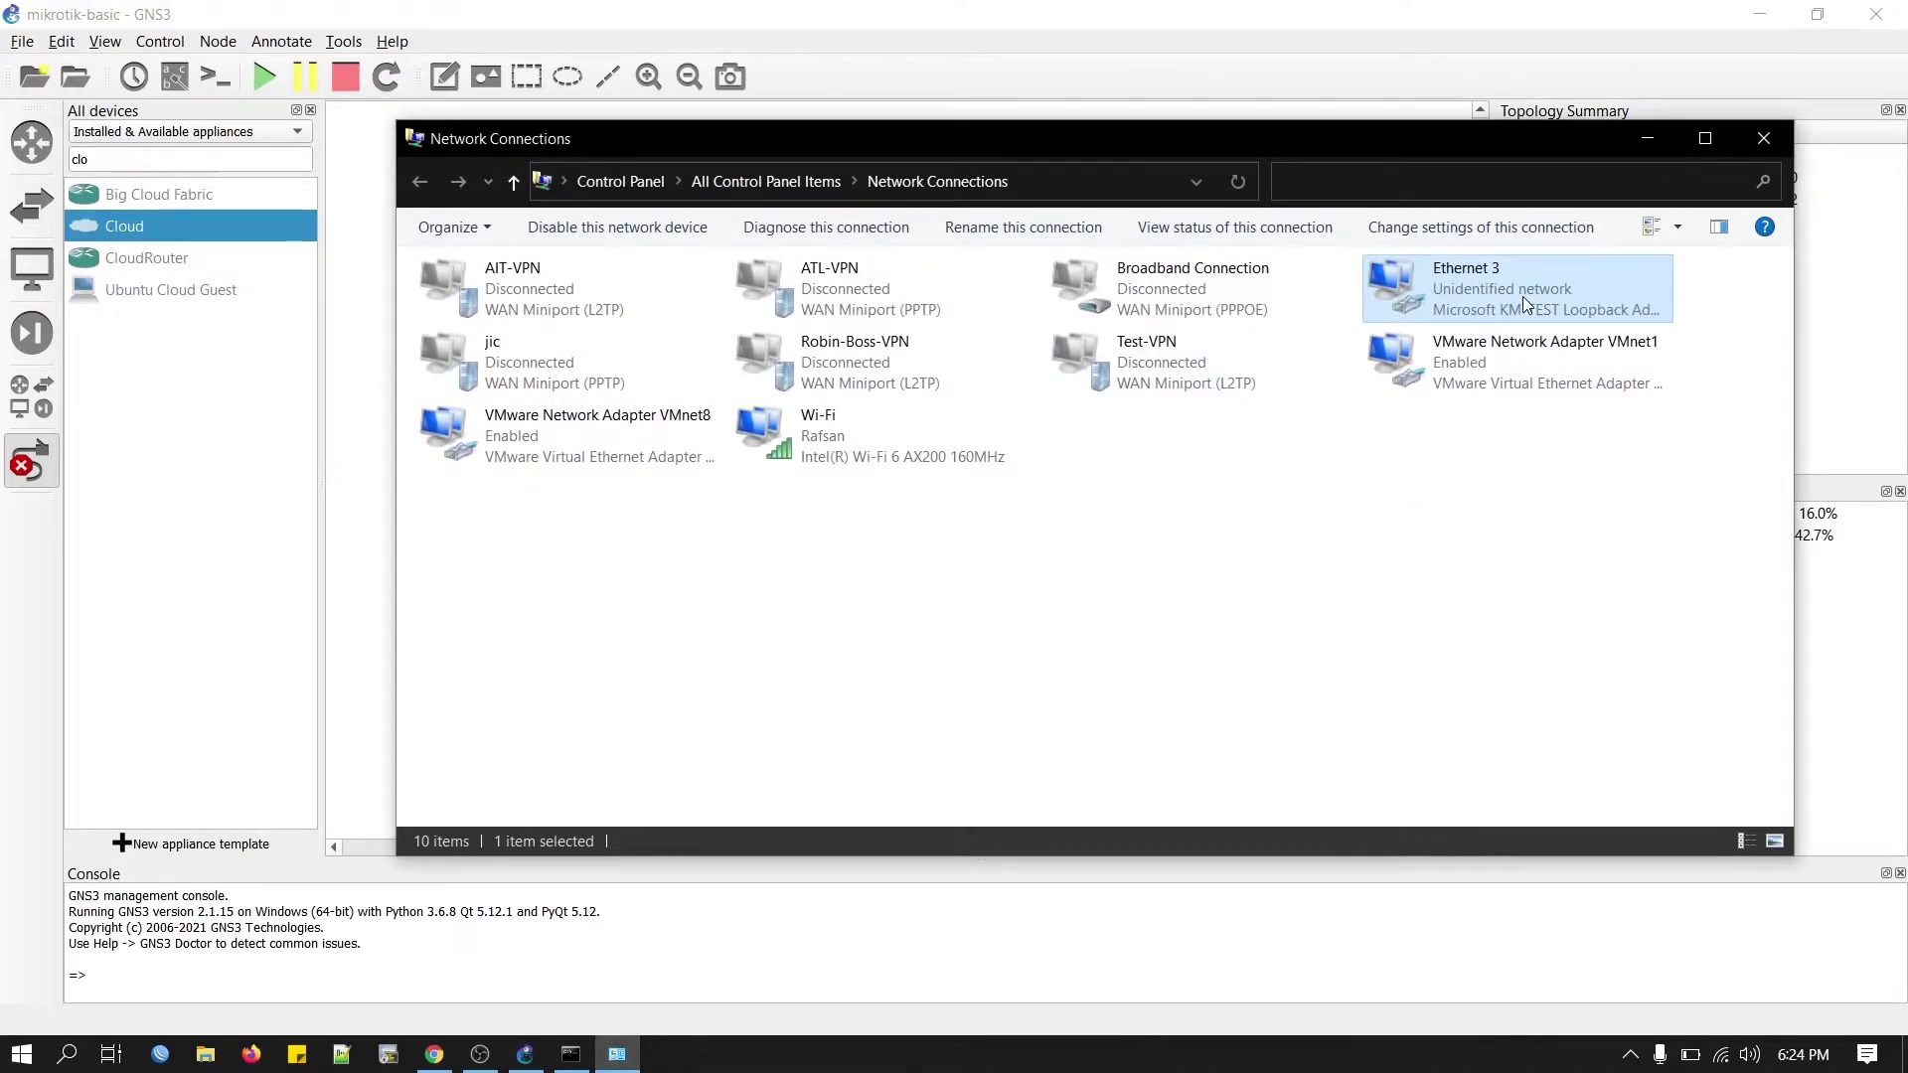
pyautogui.rightClick(1525, 302)
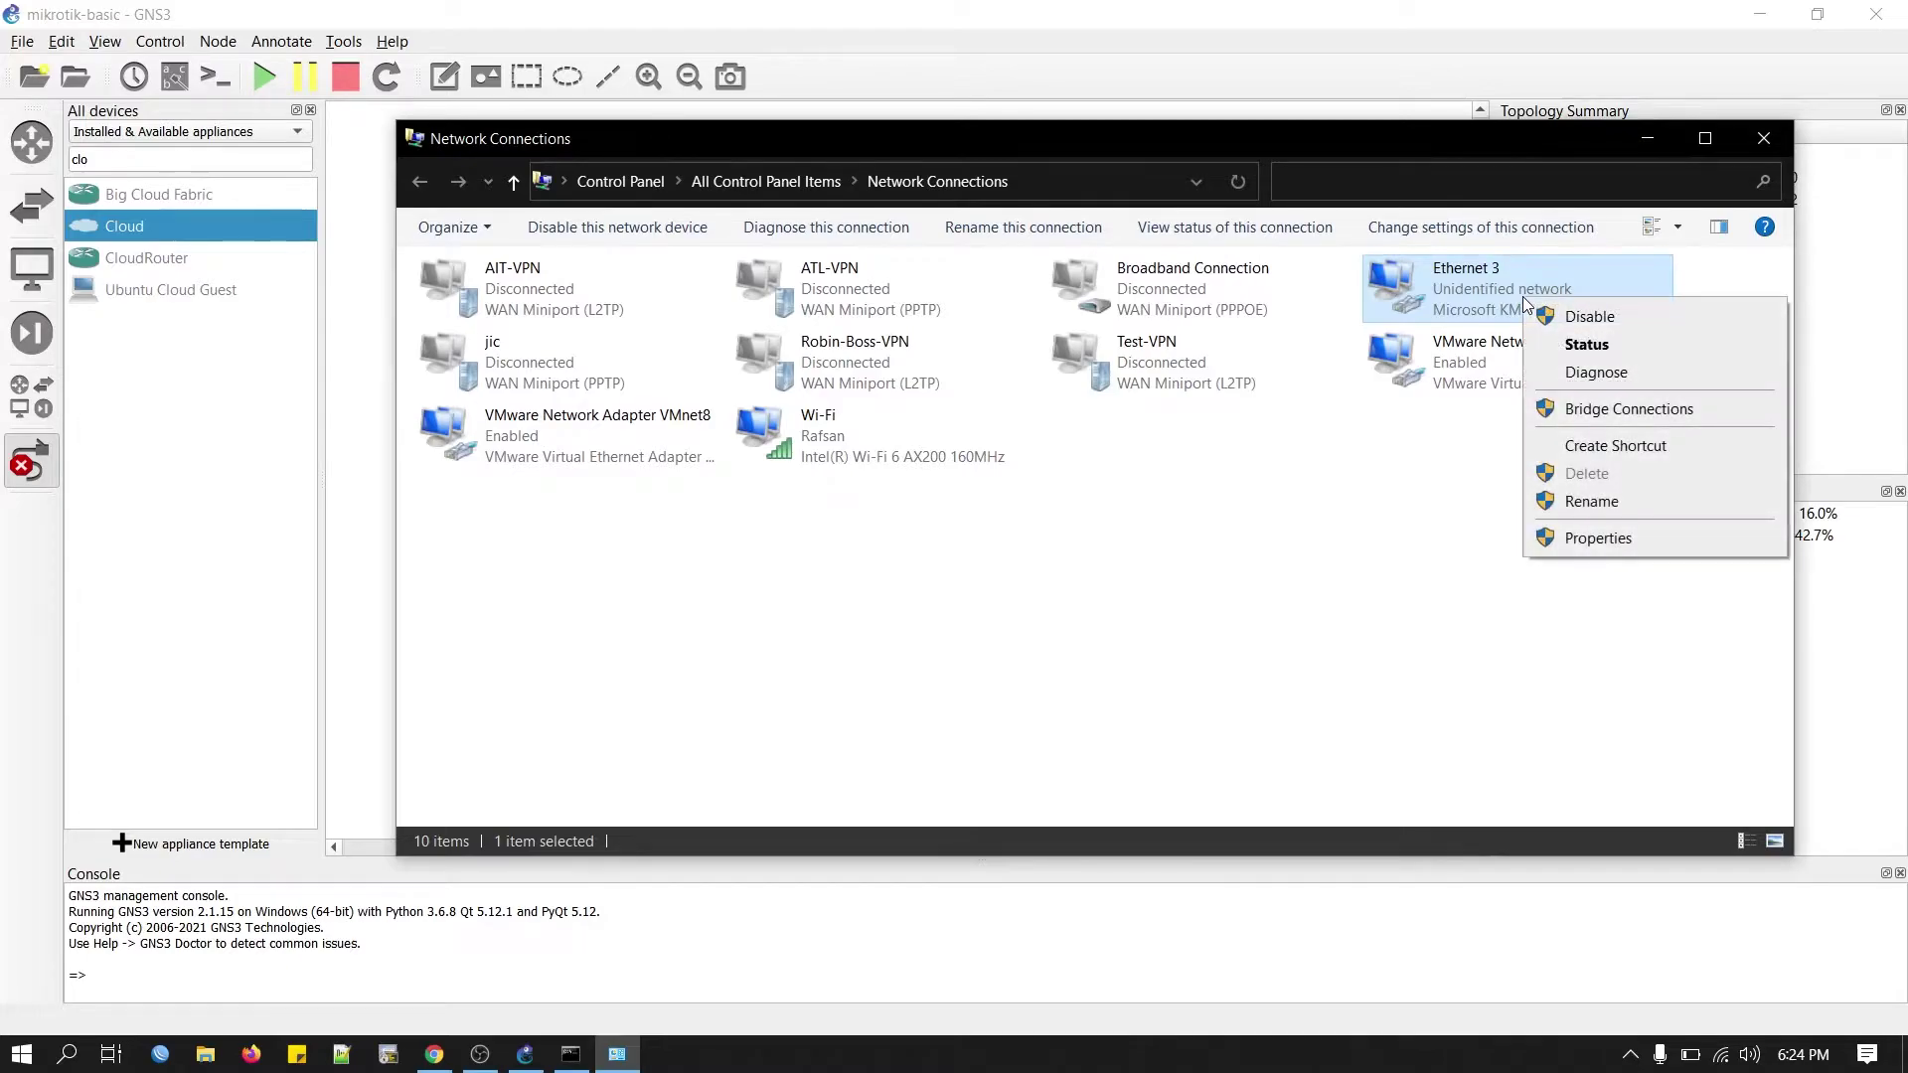
pyautogui.click(1596, 538)
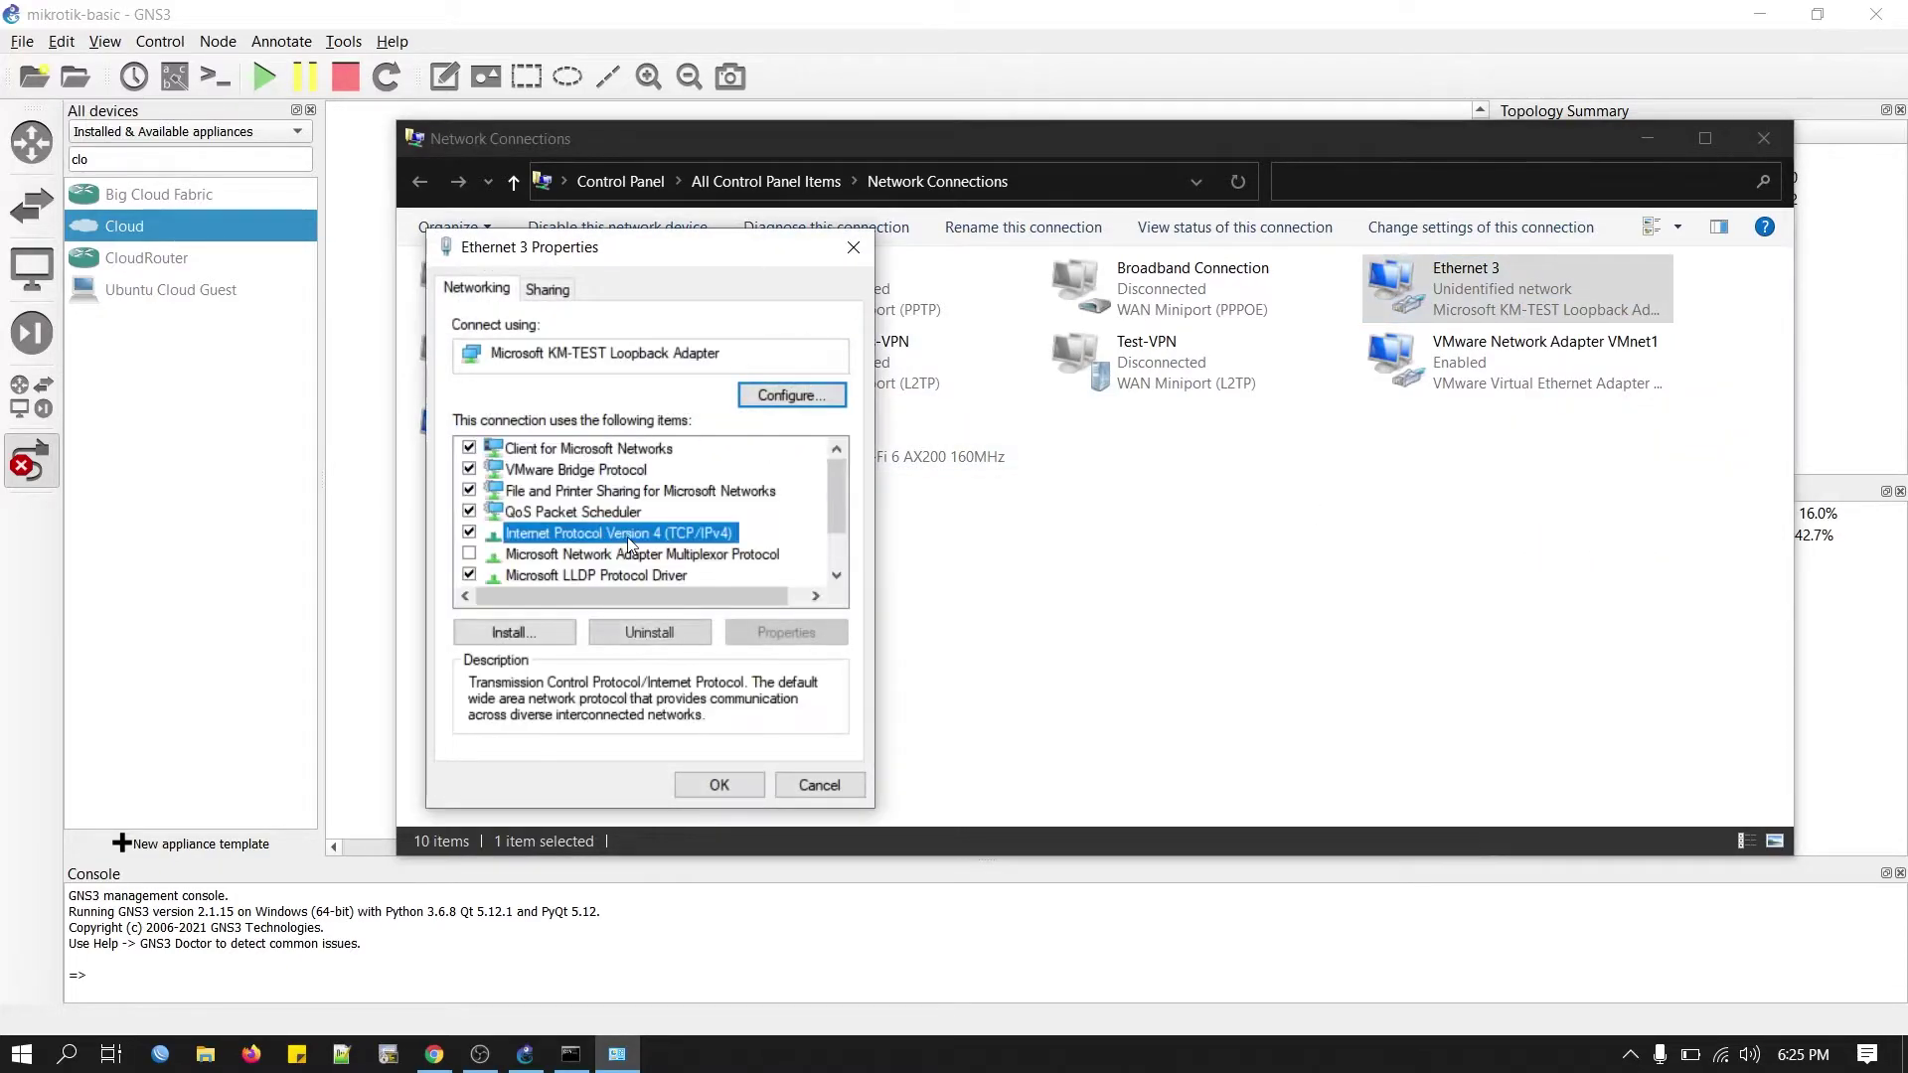
pyautogui.doubleClick(628, 537)
pyautogui.click(605, 527)
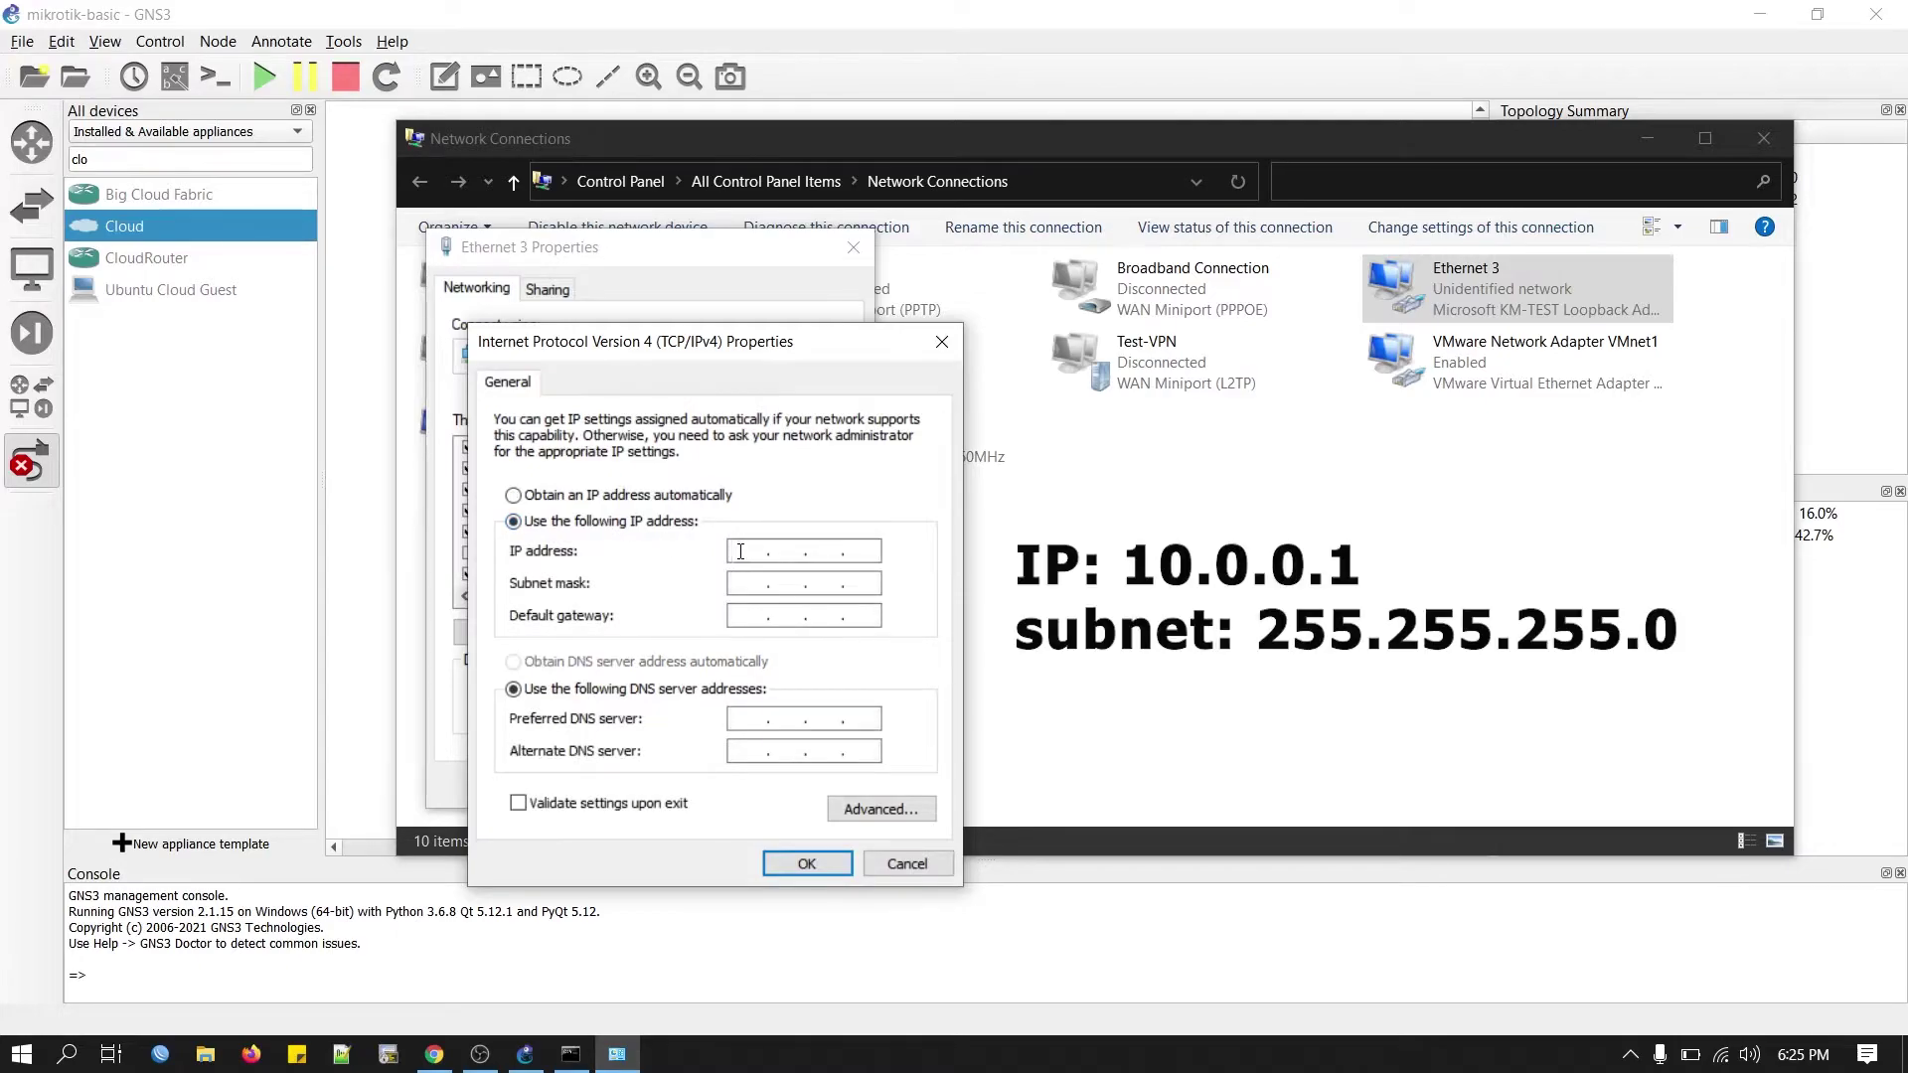
pyautogui.write('10 . 0 . 0 . 1')
pyautogui.press('Tab')
pyautogui.write('255.255.255.0')
pyautogui.click(792, 863)
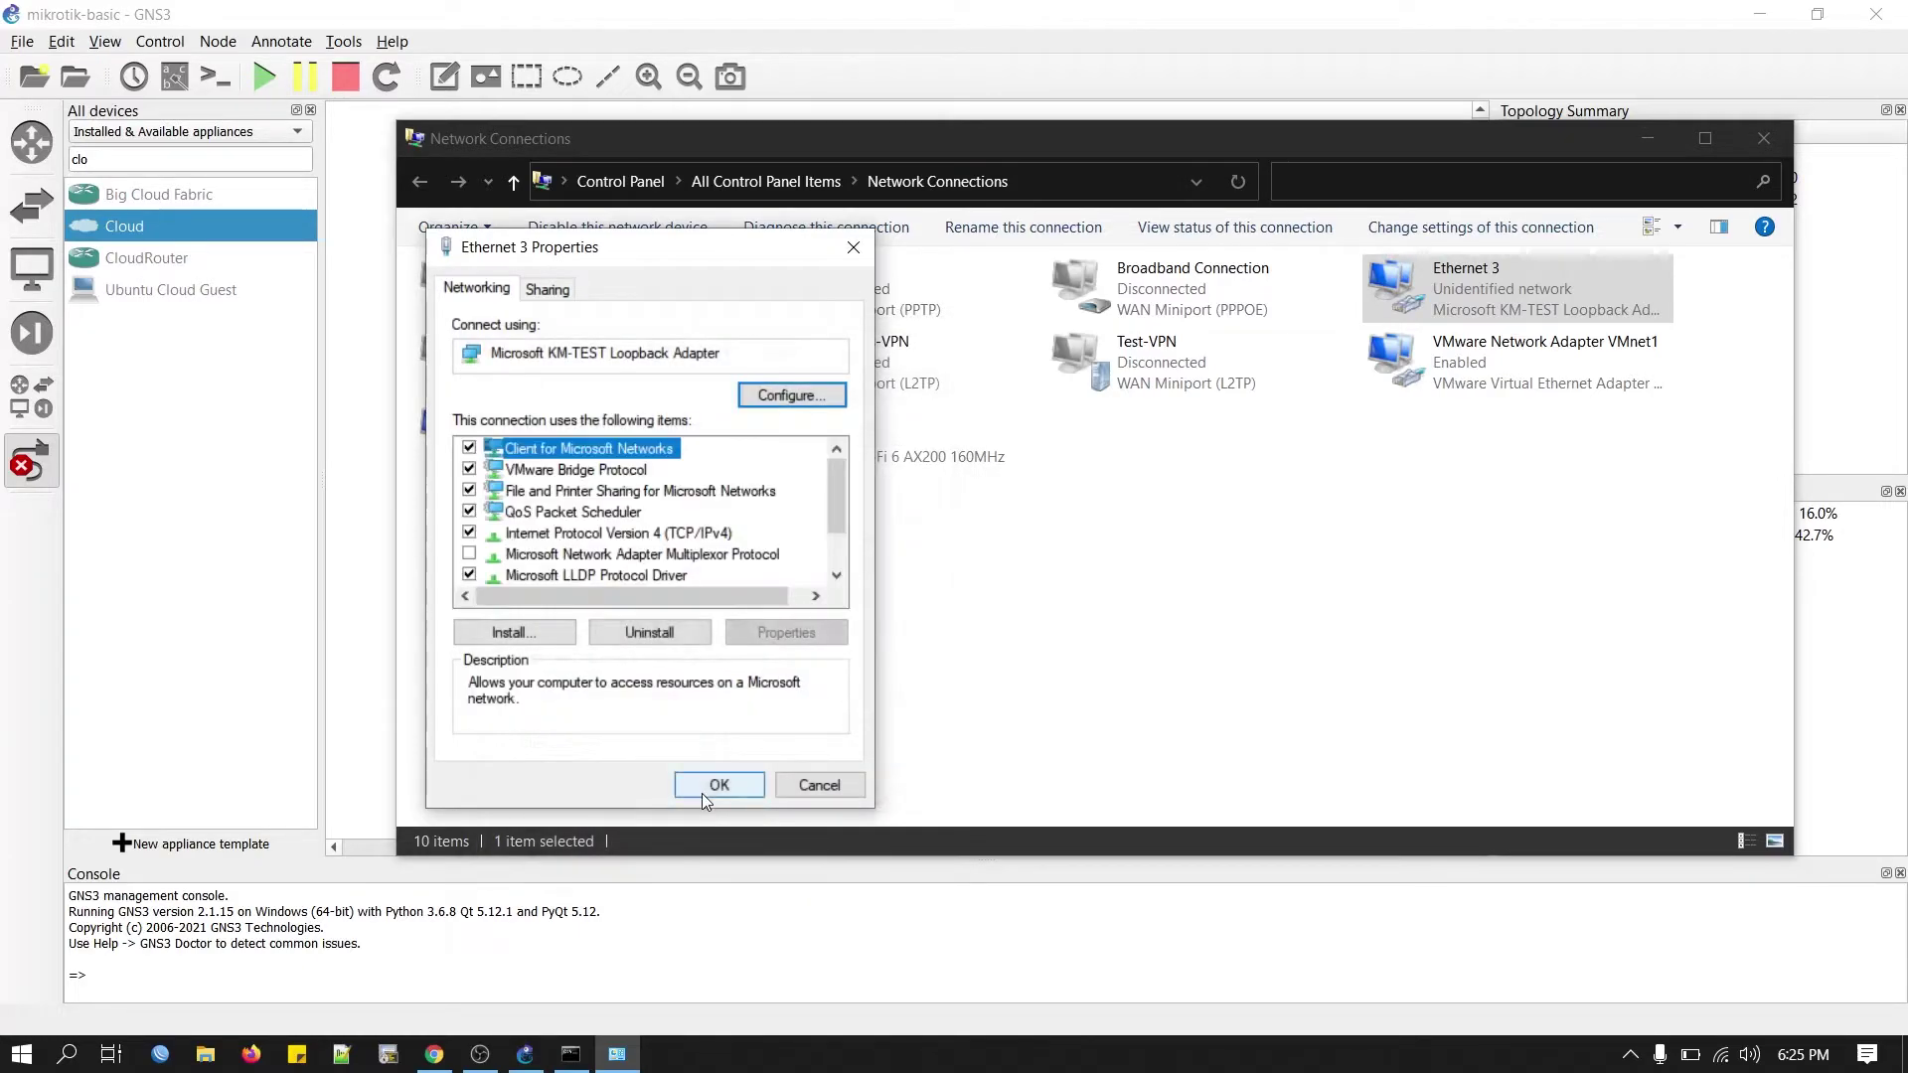
pyautogui.click(711, 787)
pyautogui.hotkey('alt', 'Tab')
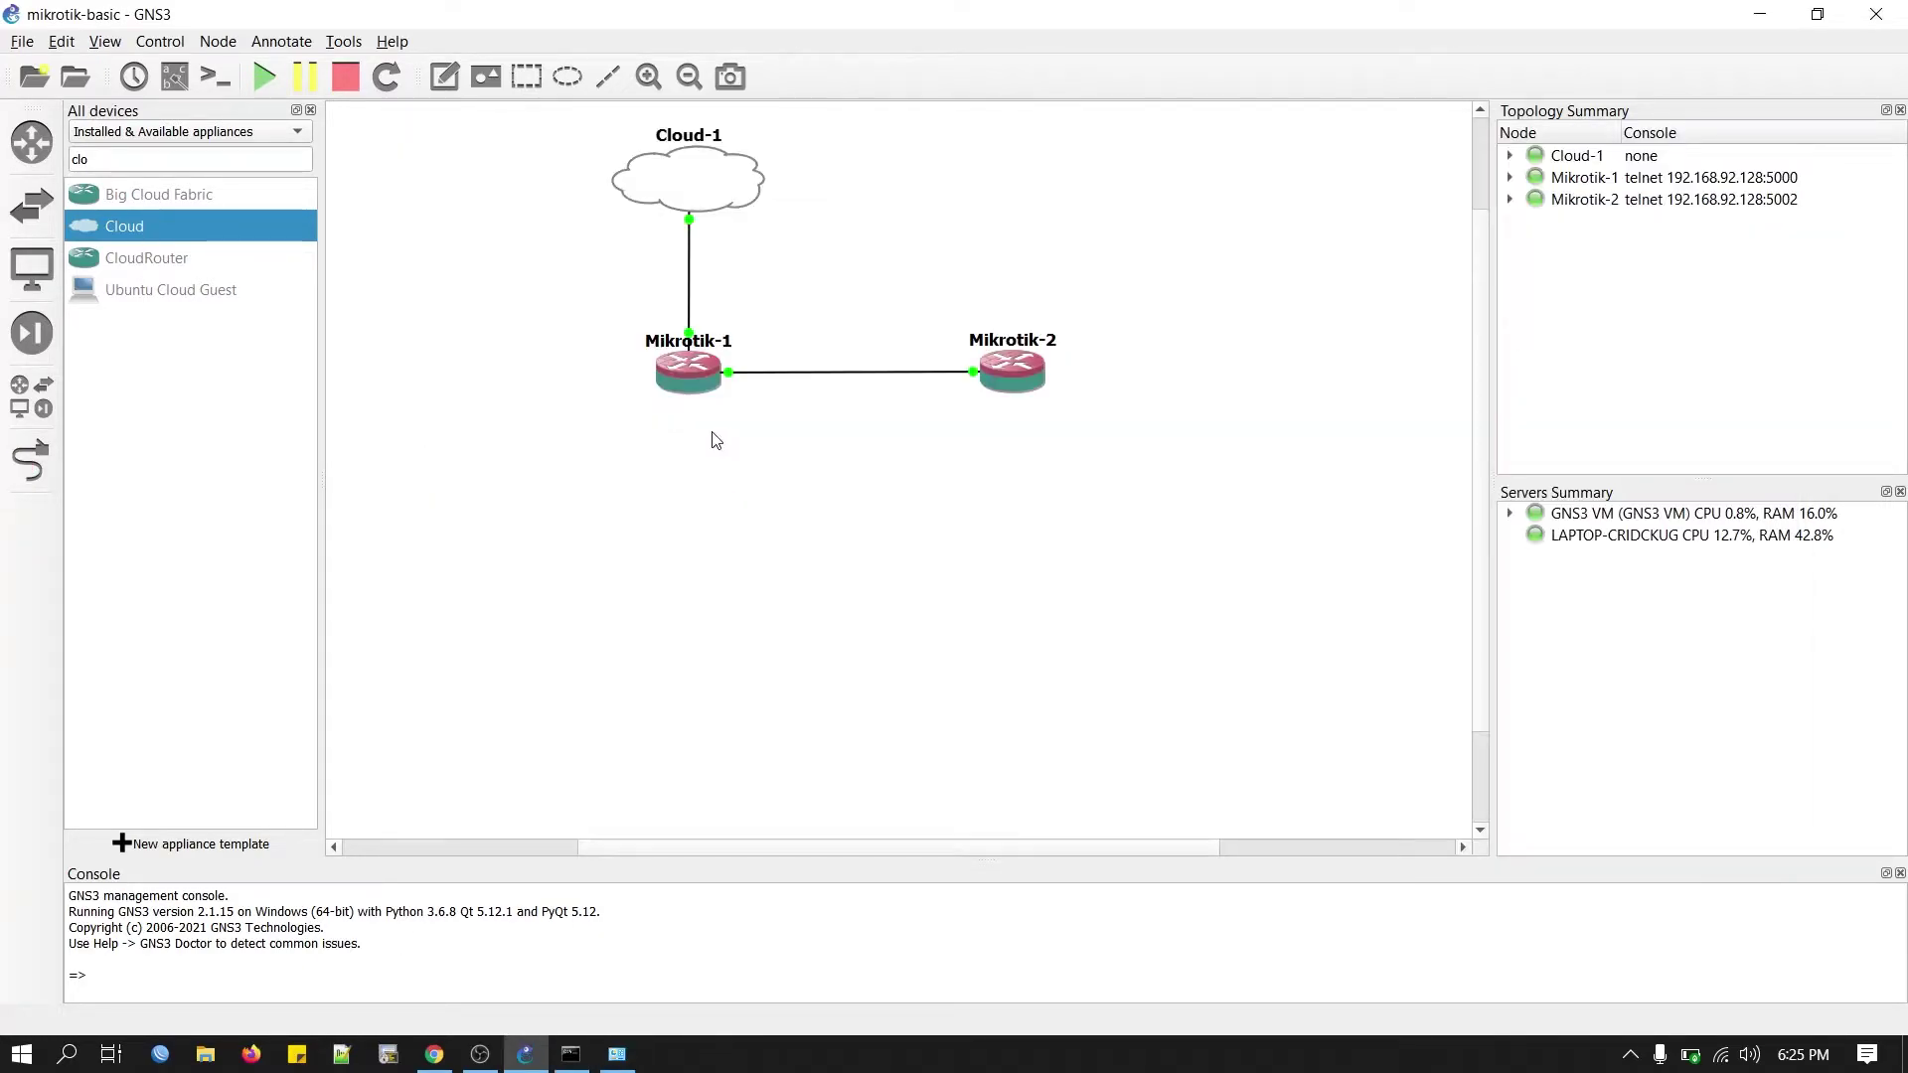
# Open Mikrotik-1's console and log in as admin.
pyautogui.rightClick(696, 380)
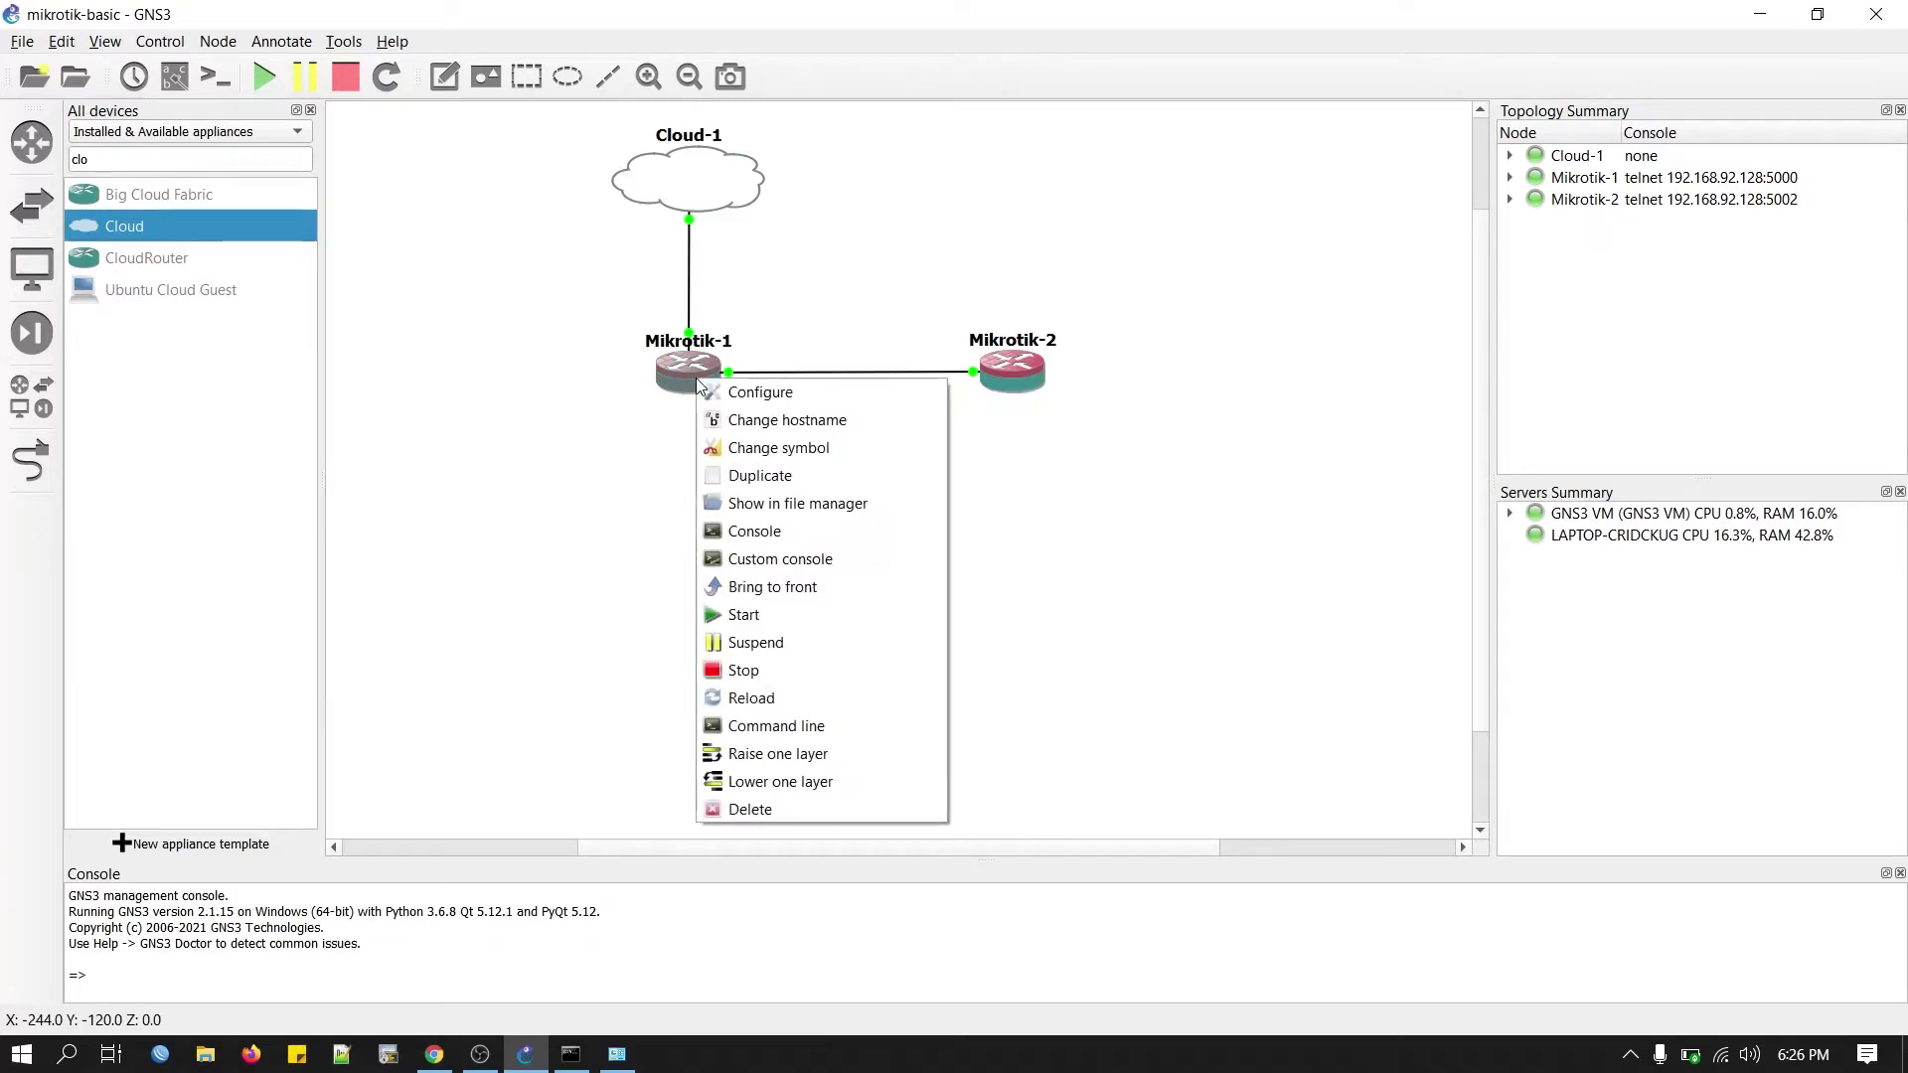
pyautogui.click(755, 545)
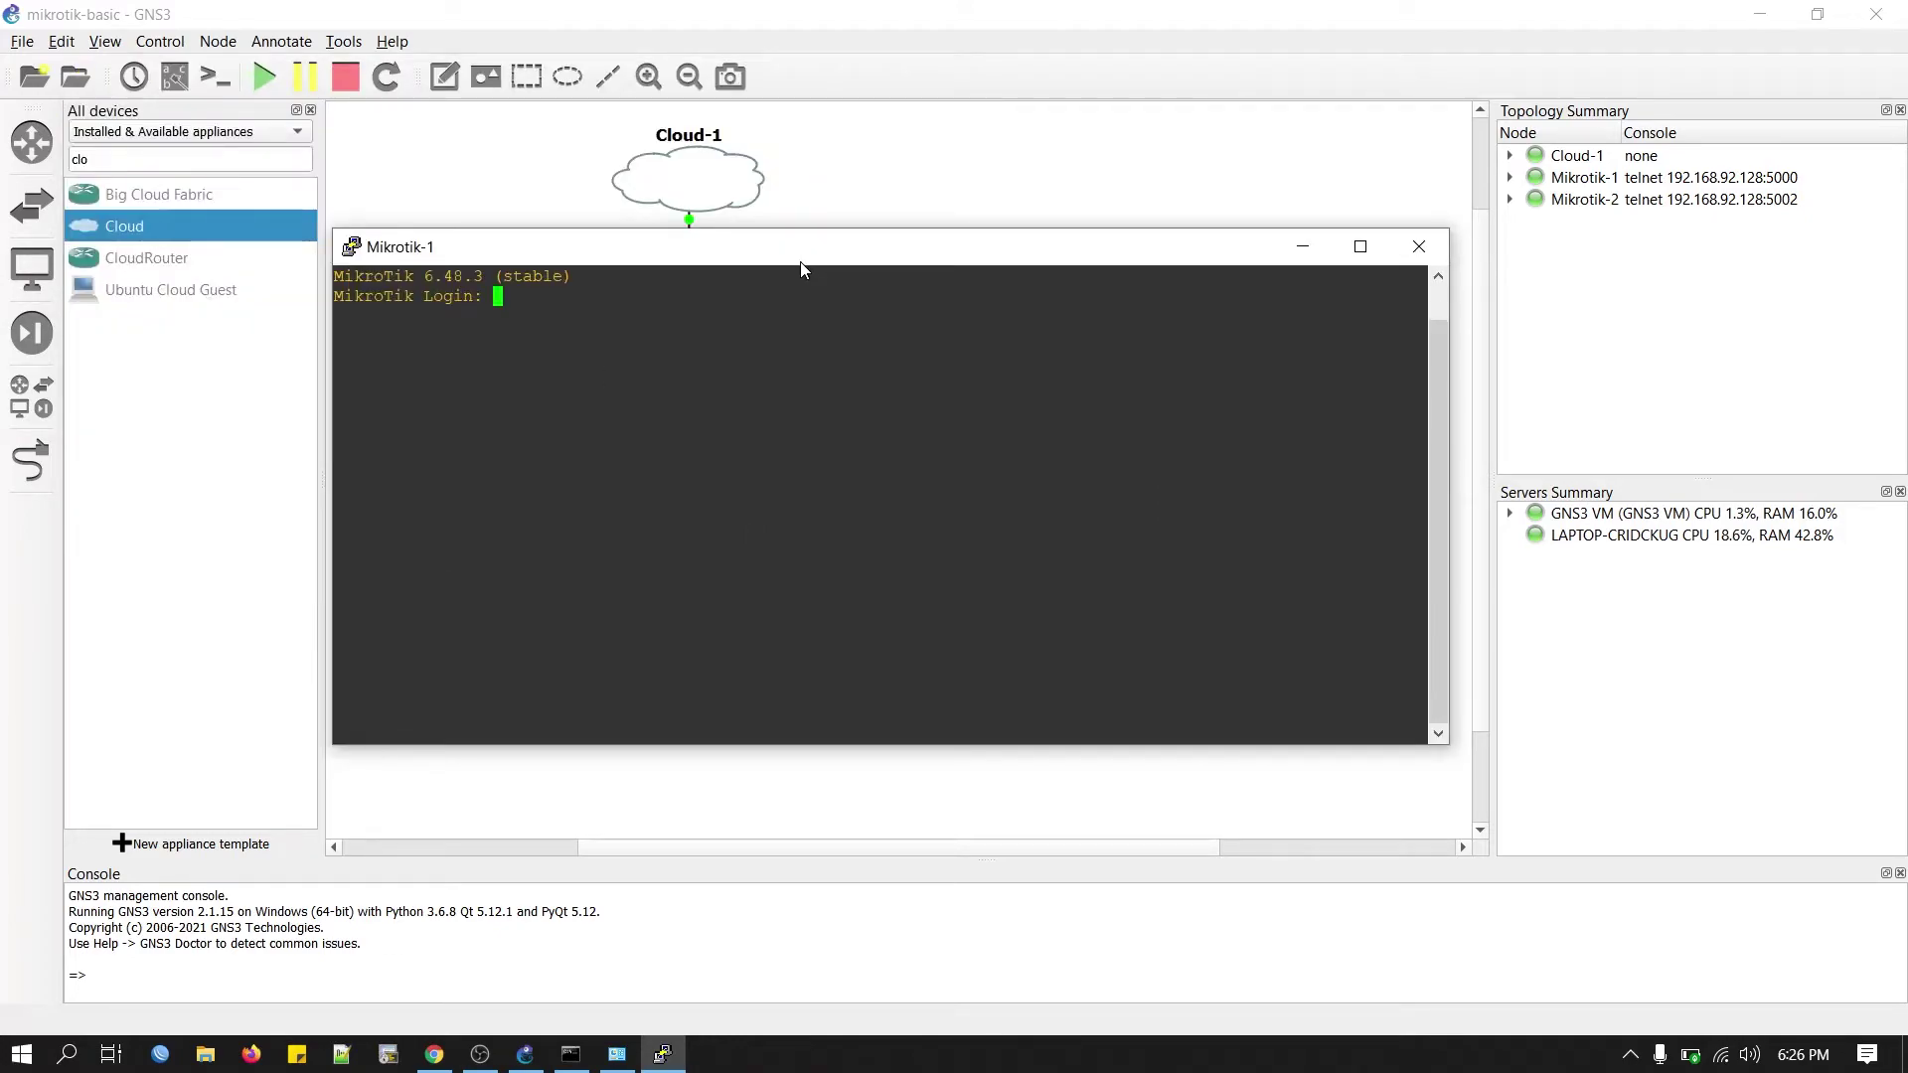
pyautogui.write('admin')
pyautogui.press('Return')
pyautogui.press('Return')
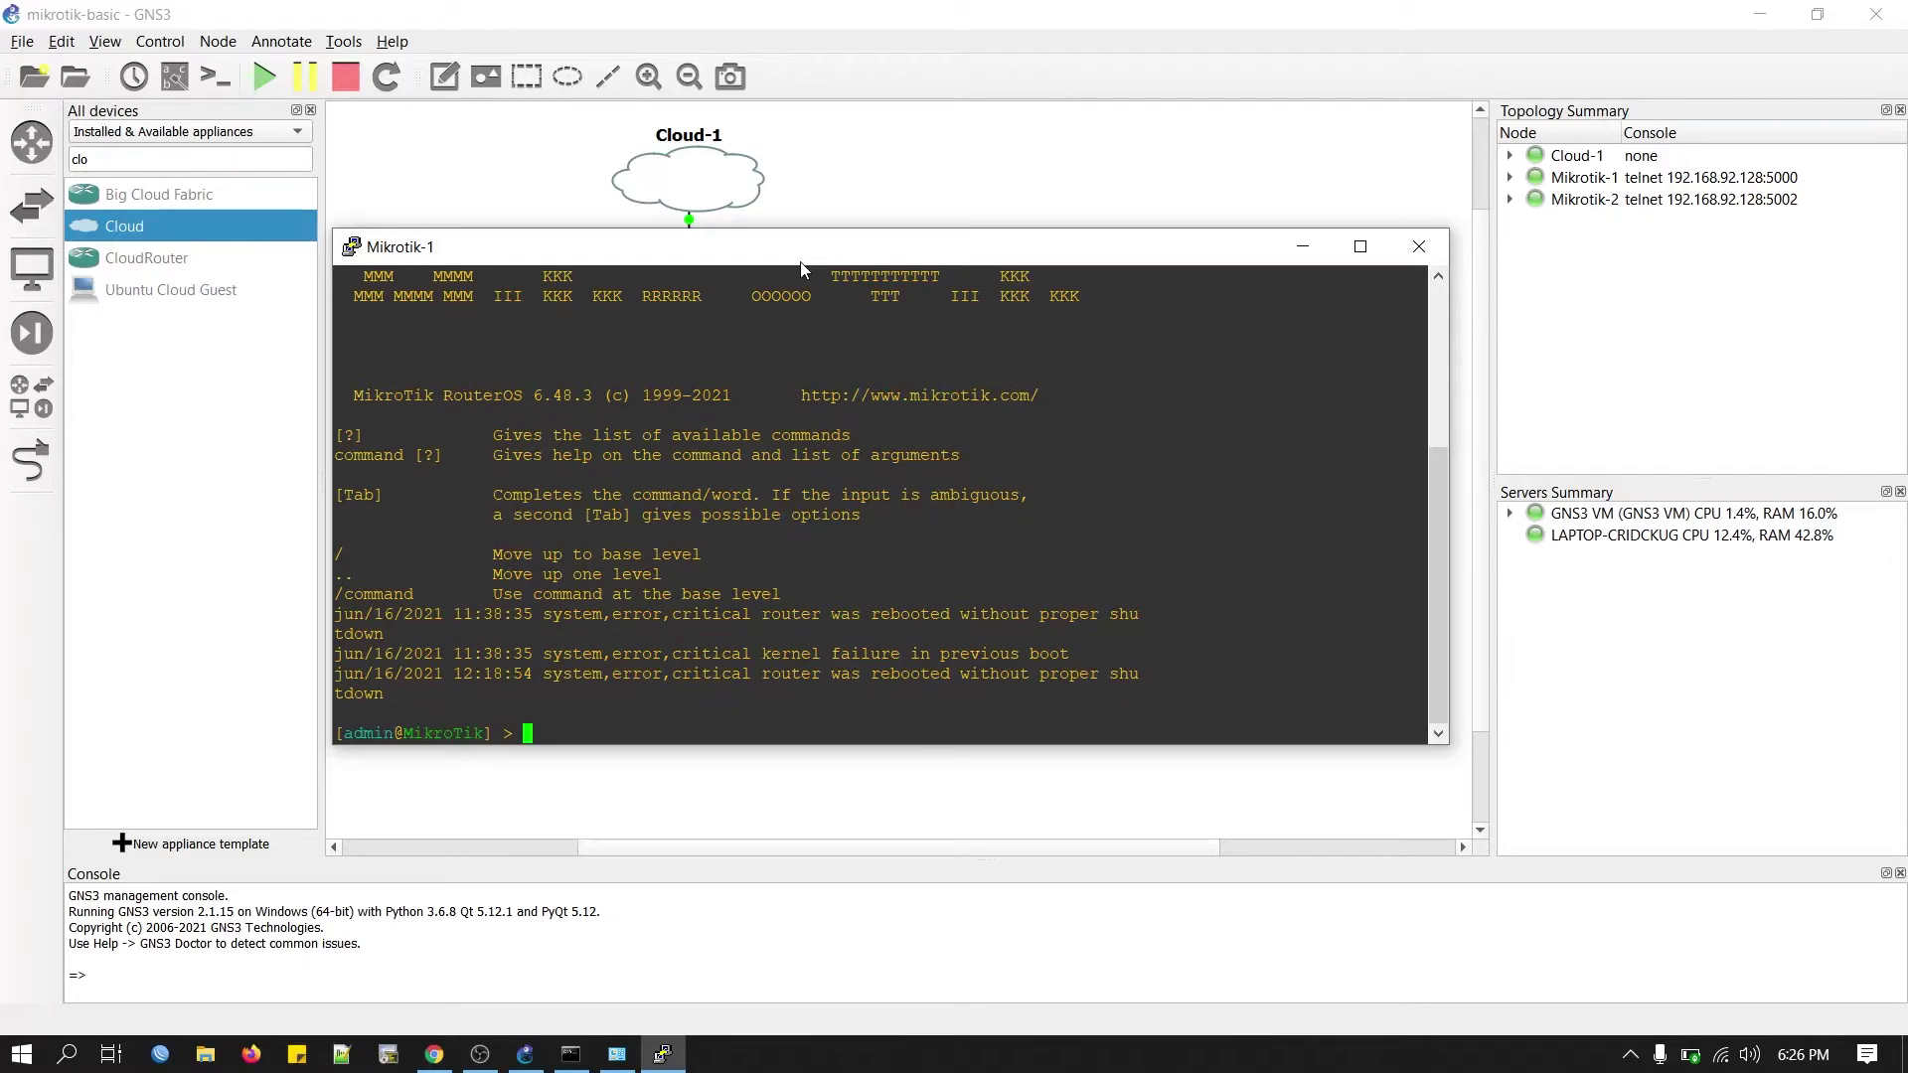
pyautogui.write('ip address print')
pyautogui.press('Return')
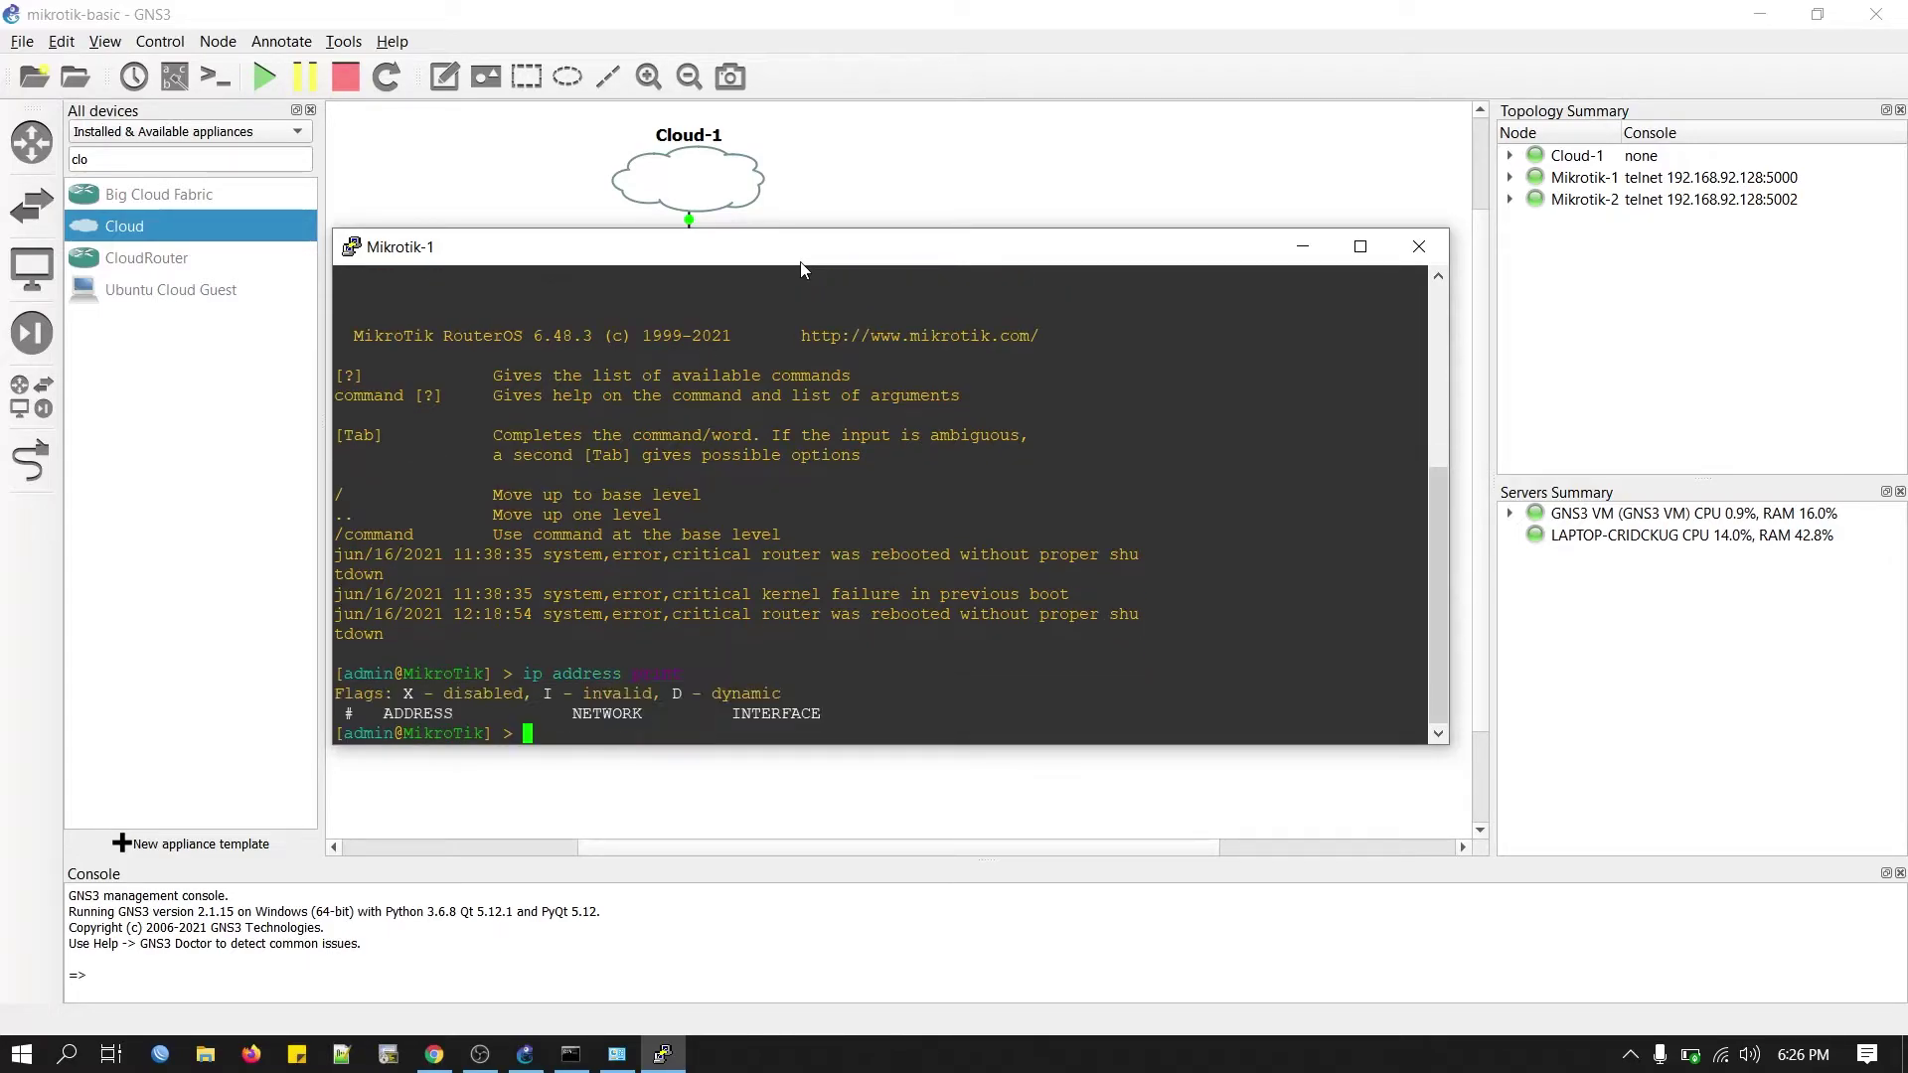
# Add address 10.0.0.2/24 on ether5 and a route via gateway 10.0.0.1.
pyautogui.write('ip ad')
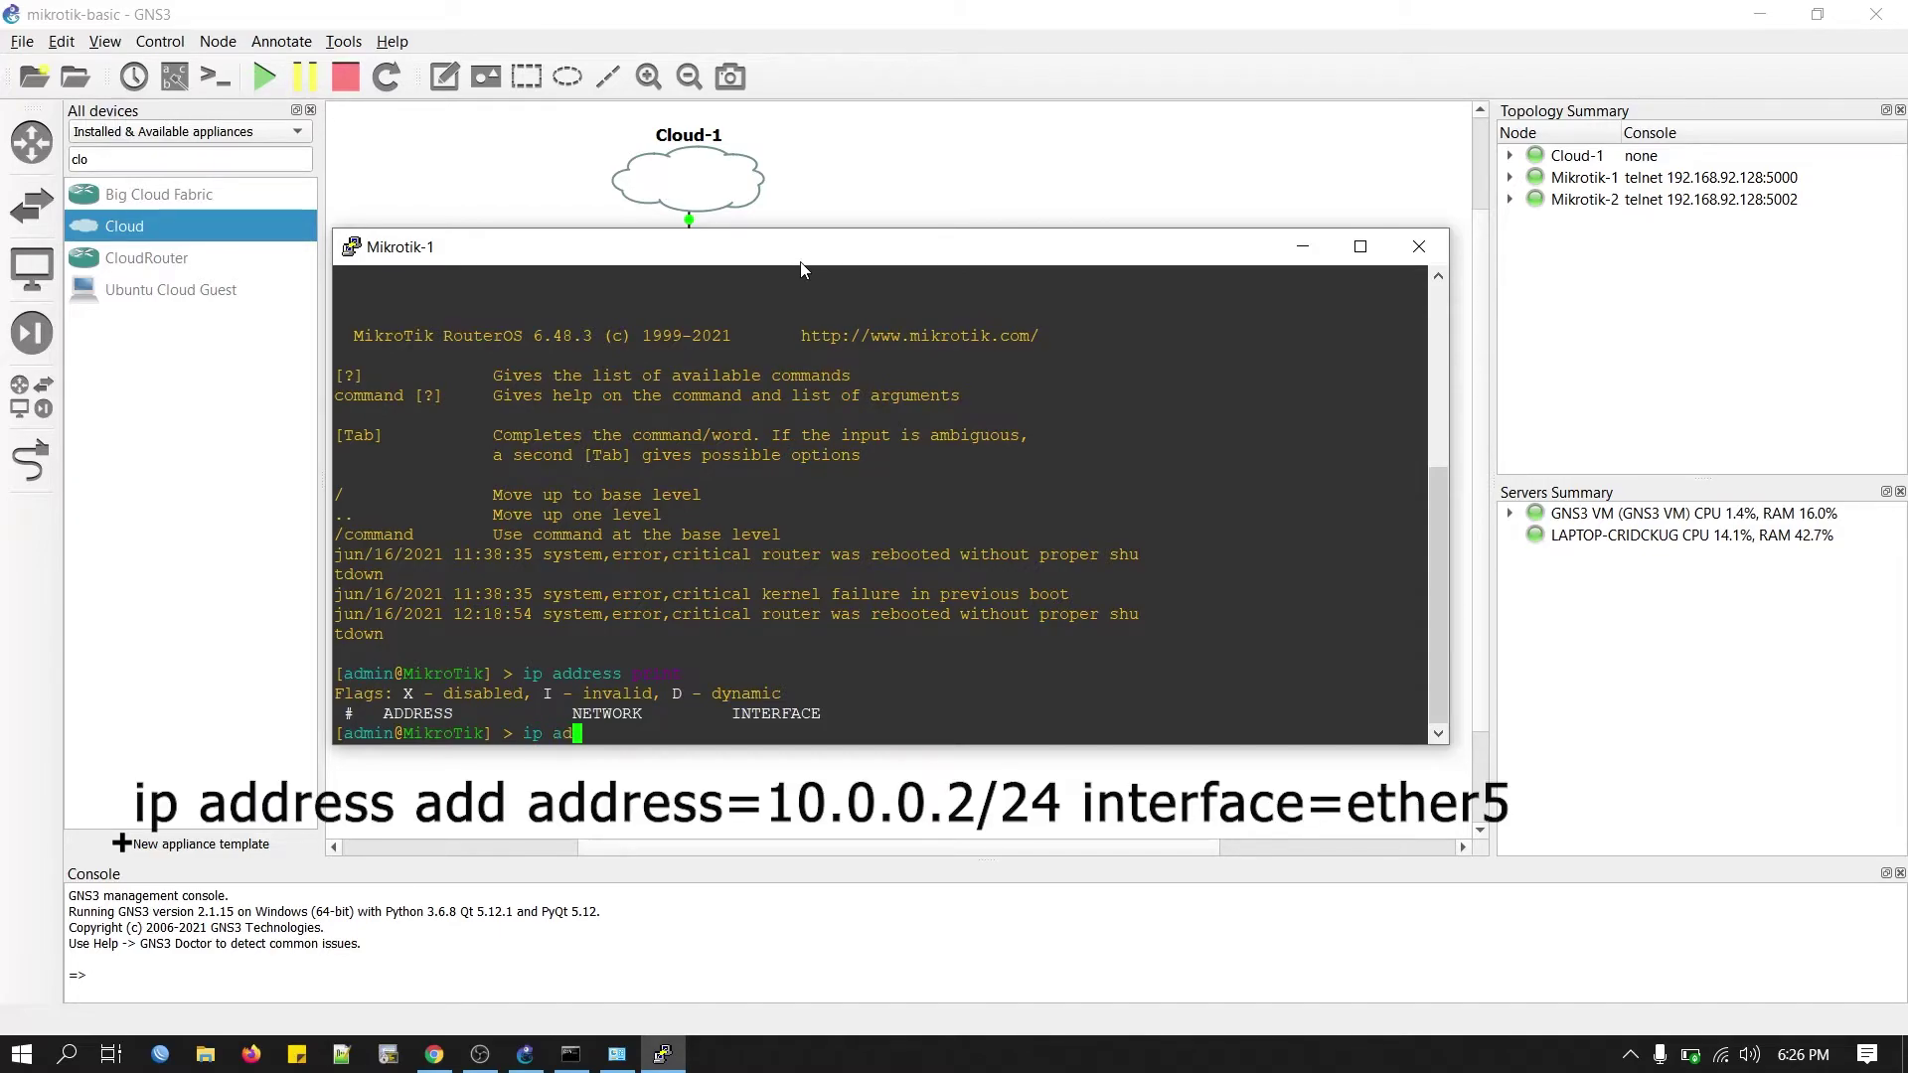
pyautogui.write('dress add address=10.0.0.2/24 interface=et')
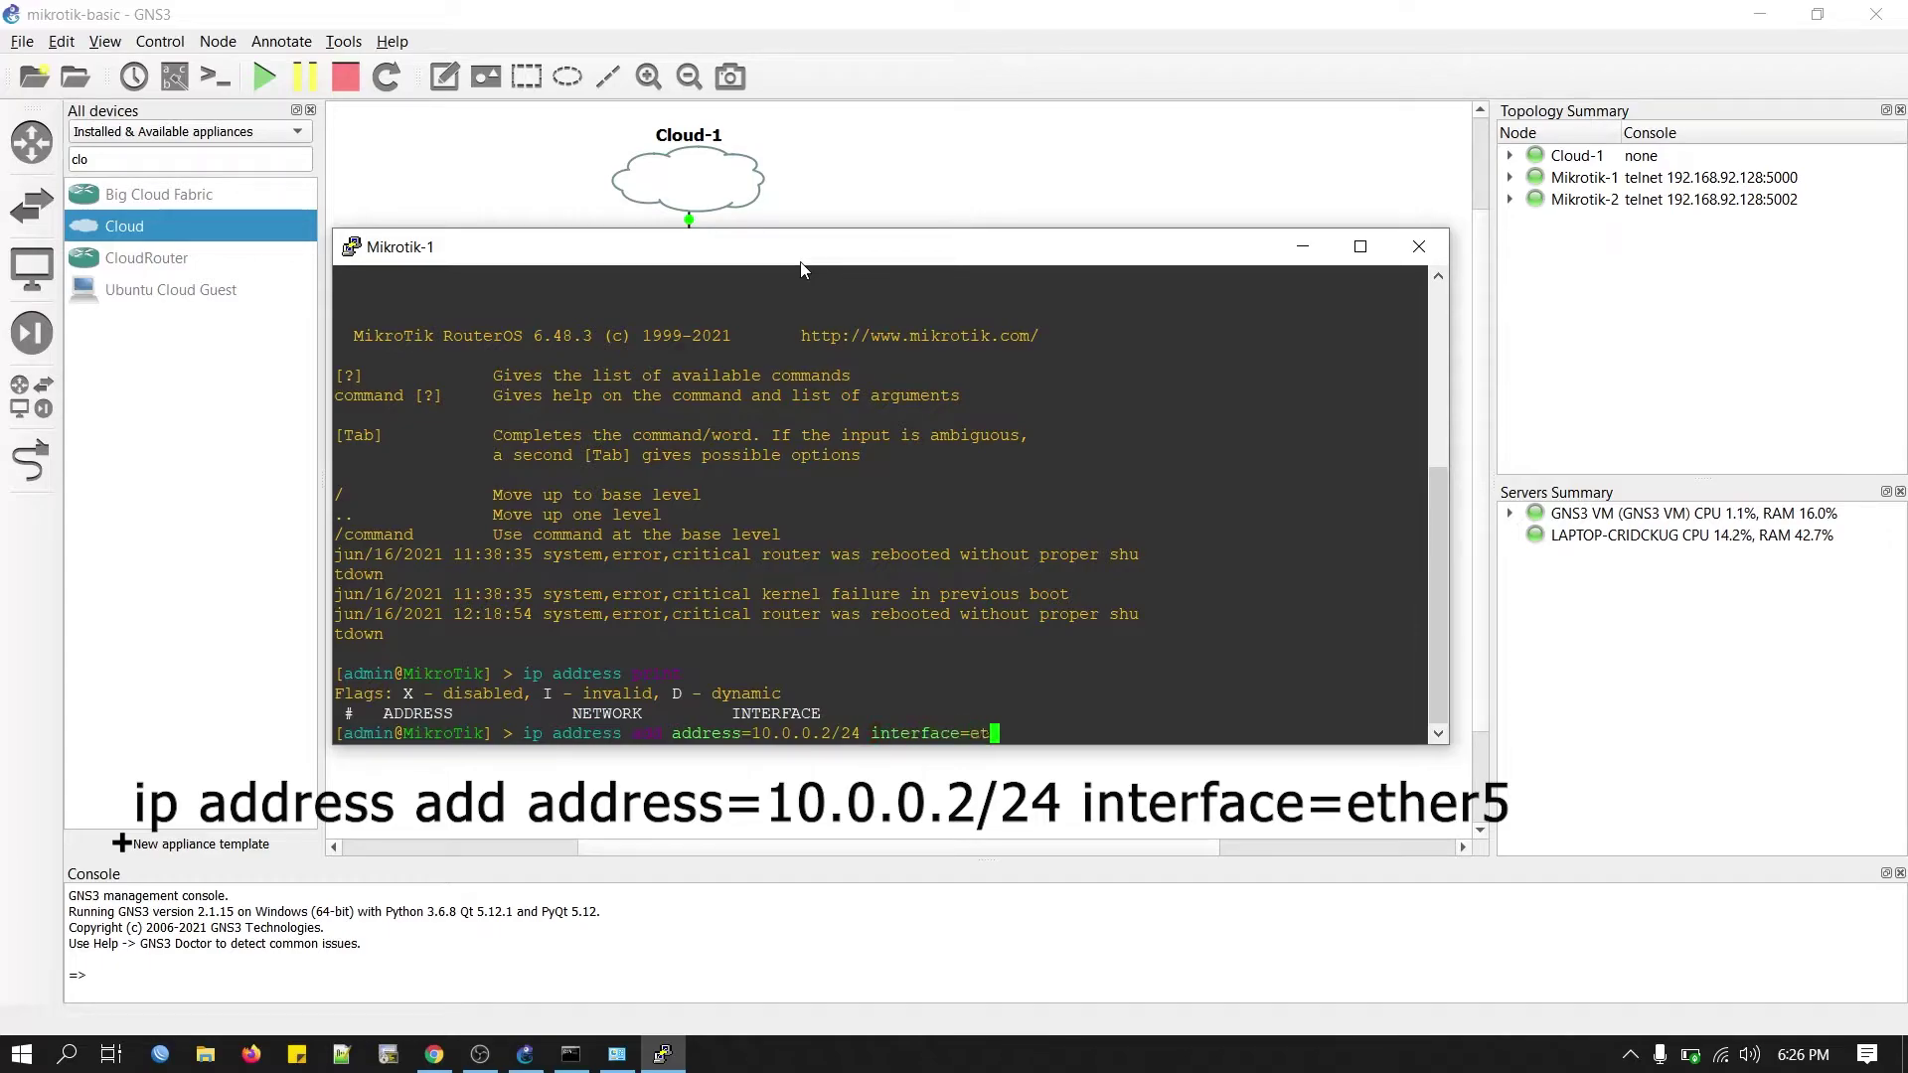
pyautogui.write('her5')
pyautogui.press('Return')
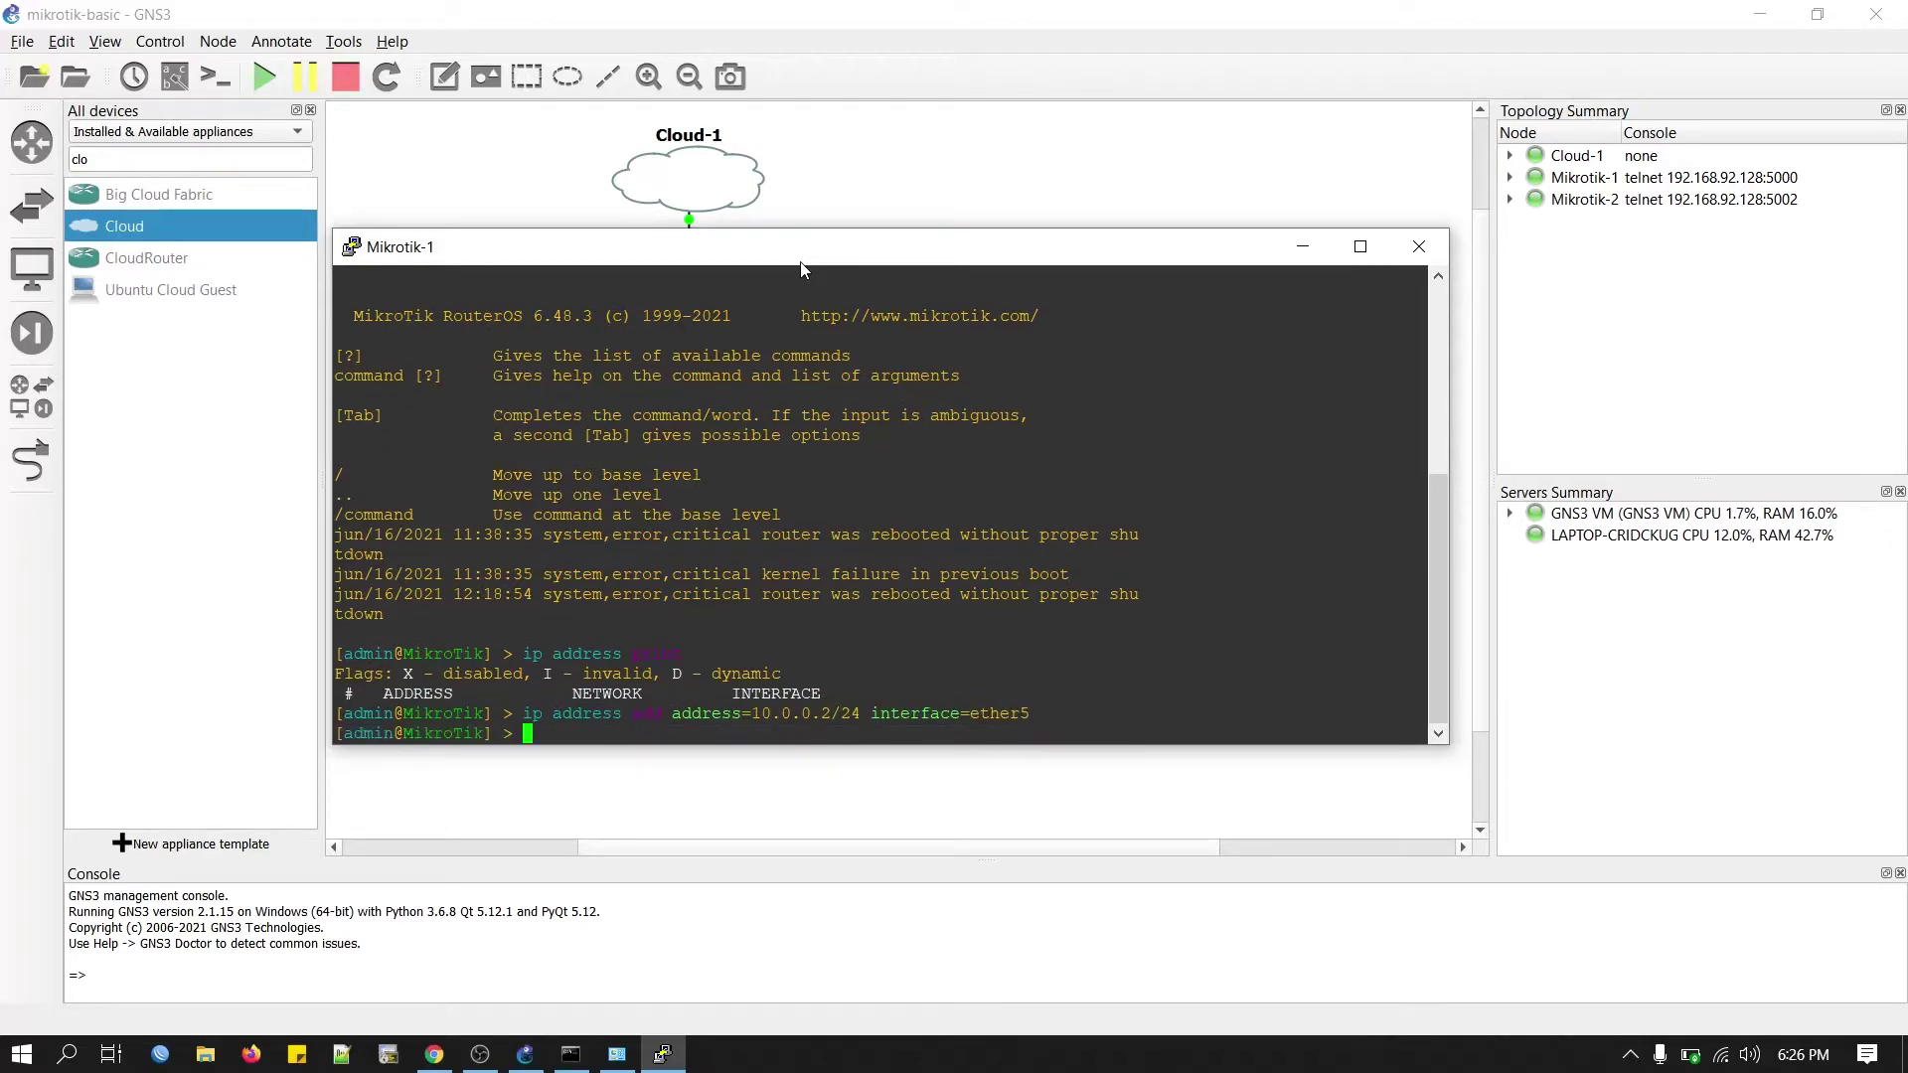
pyautogui.write('ip route')
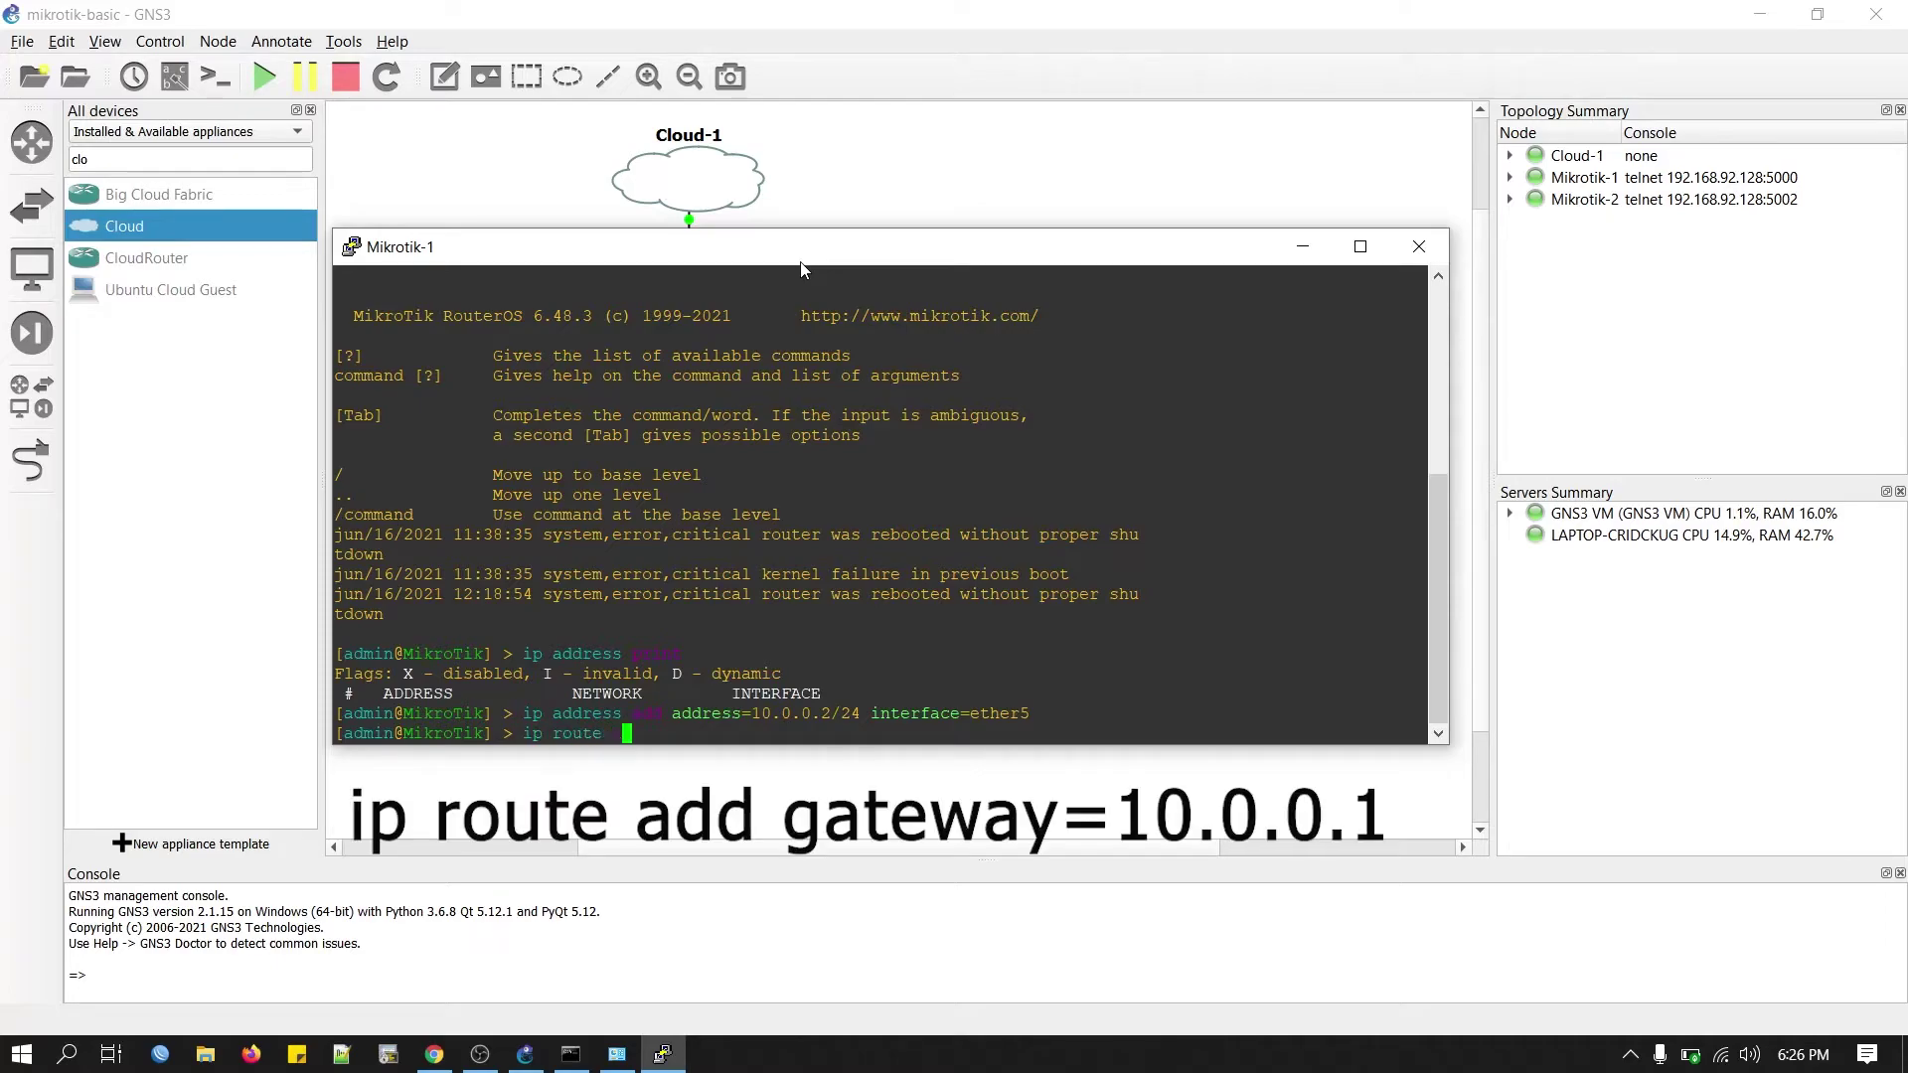
pyautogui.write('d gateway=10.0.0.1')
pyautogui.press('Return')
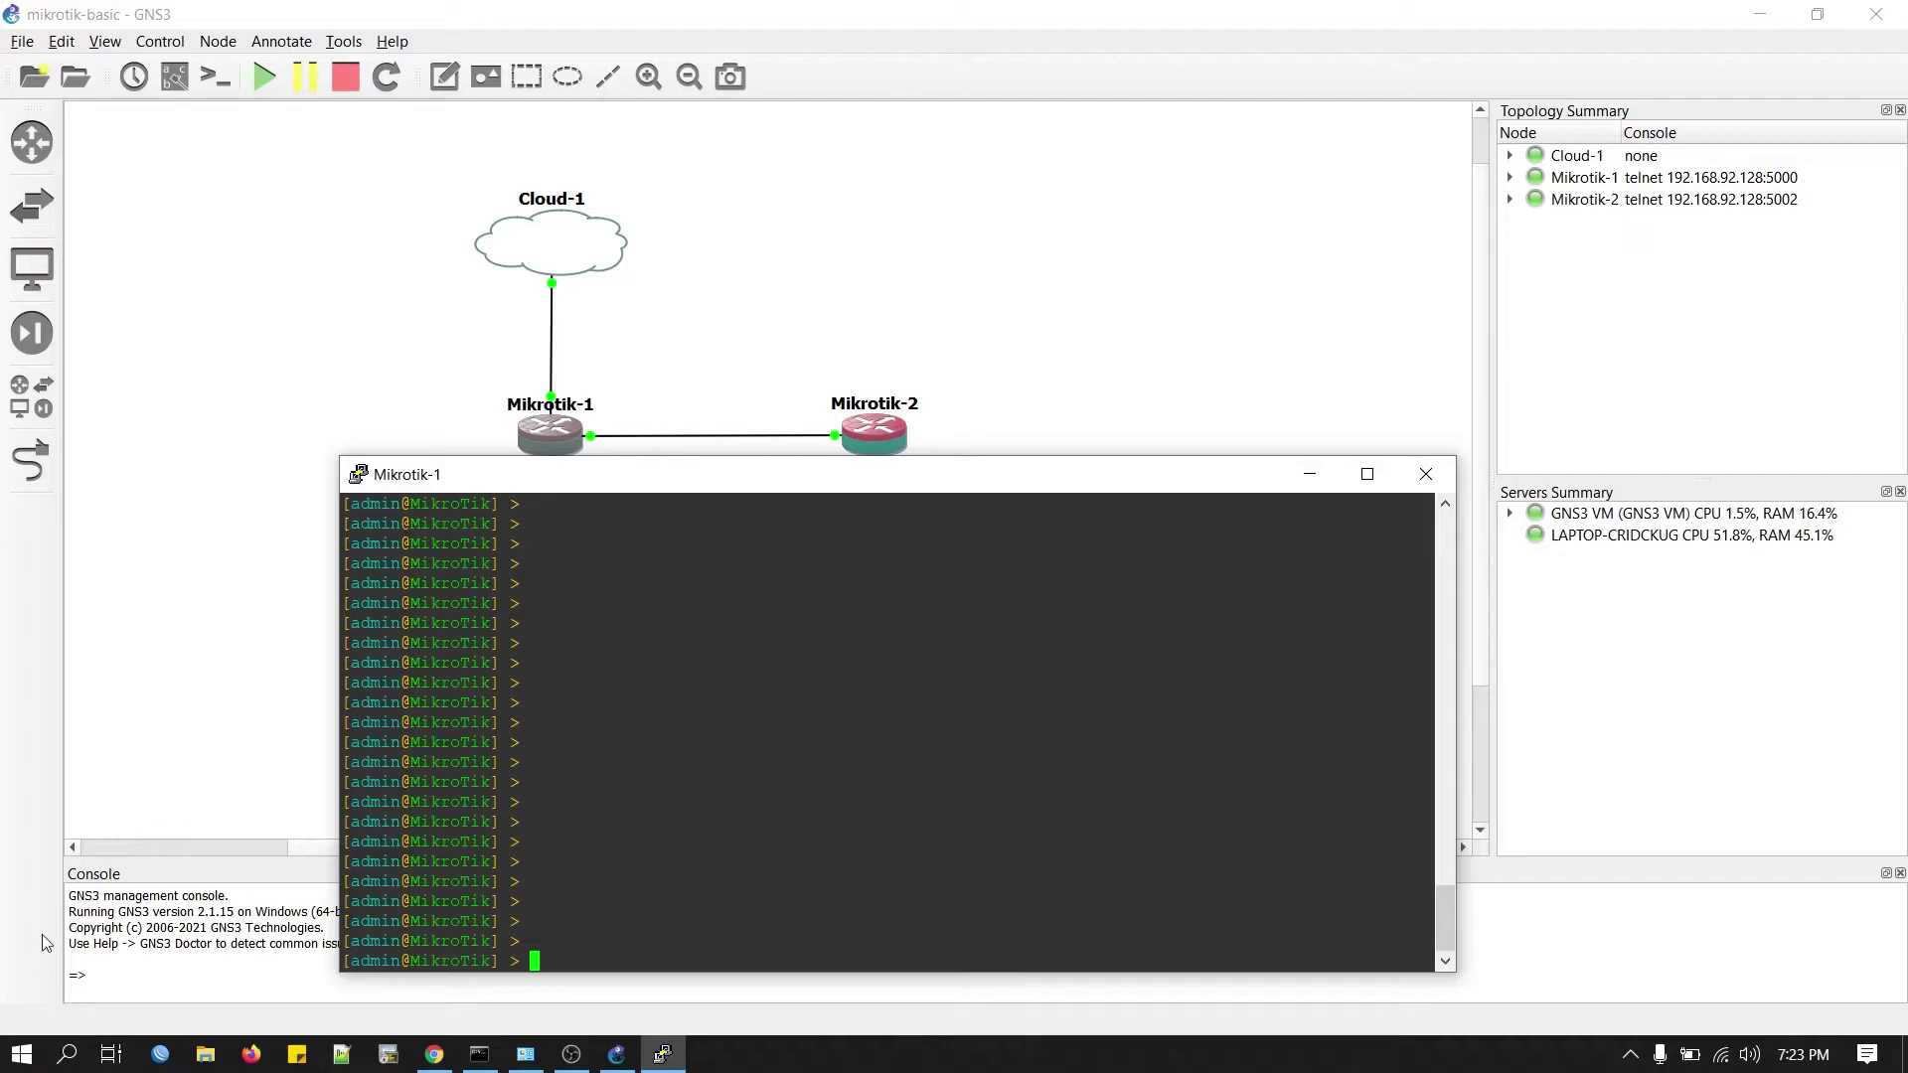
# Refresh WinBox's Neighbors list and connect to the router at 10.0.0.2.
pyautogui.click(160, 1053)
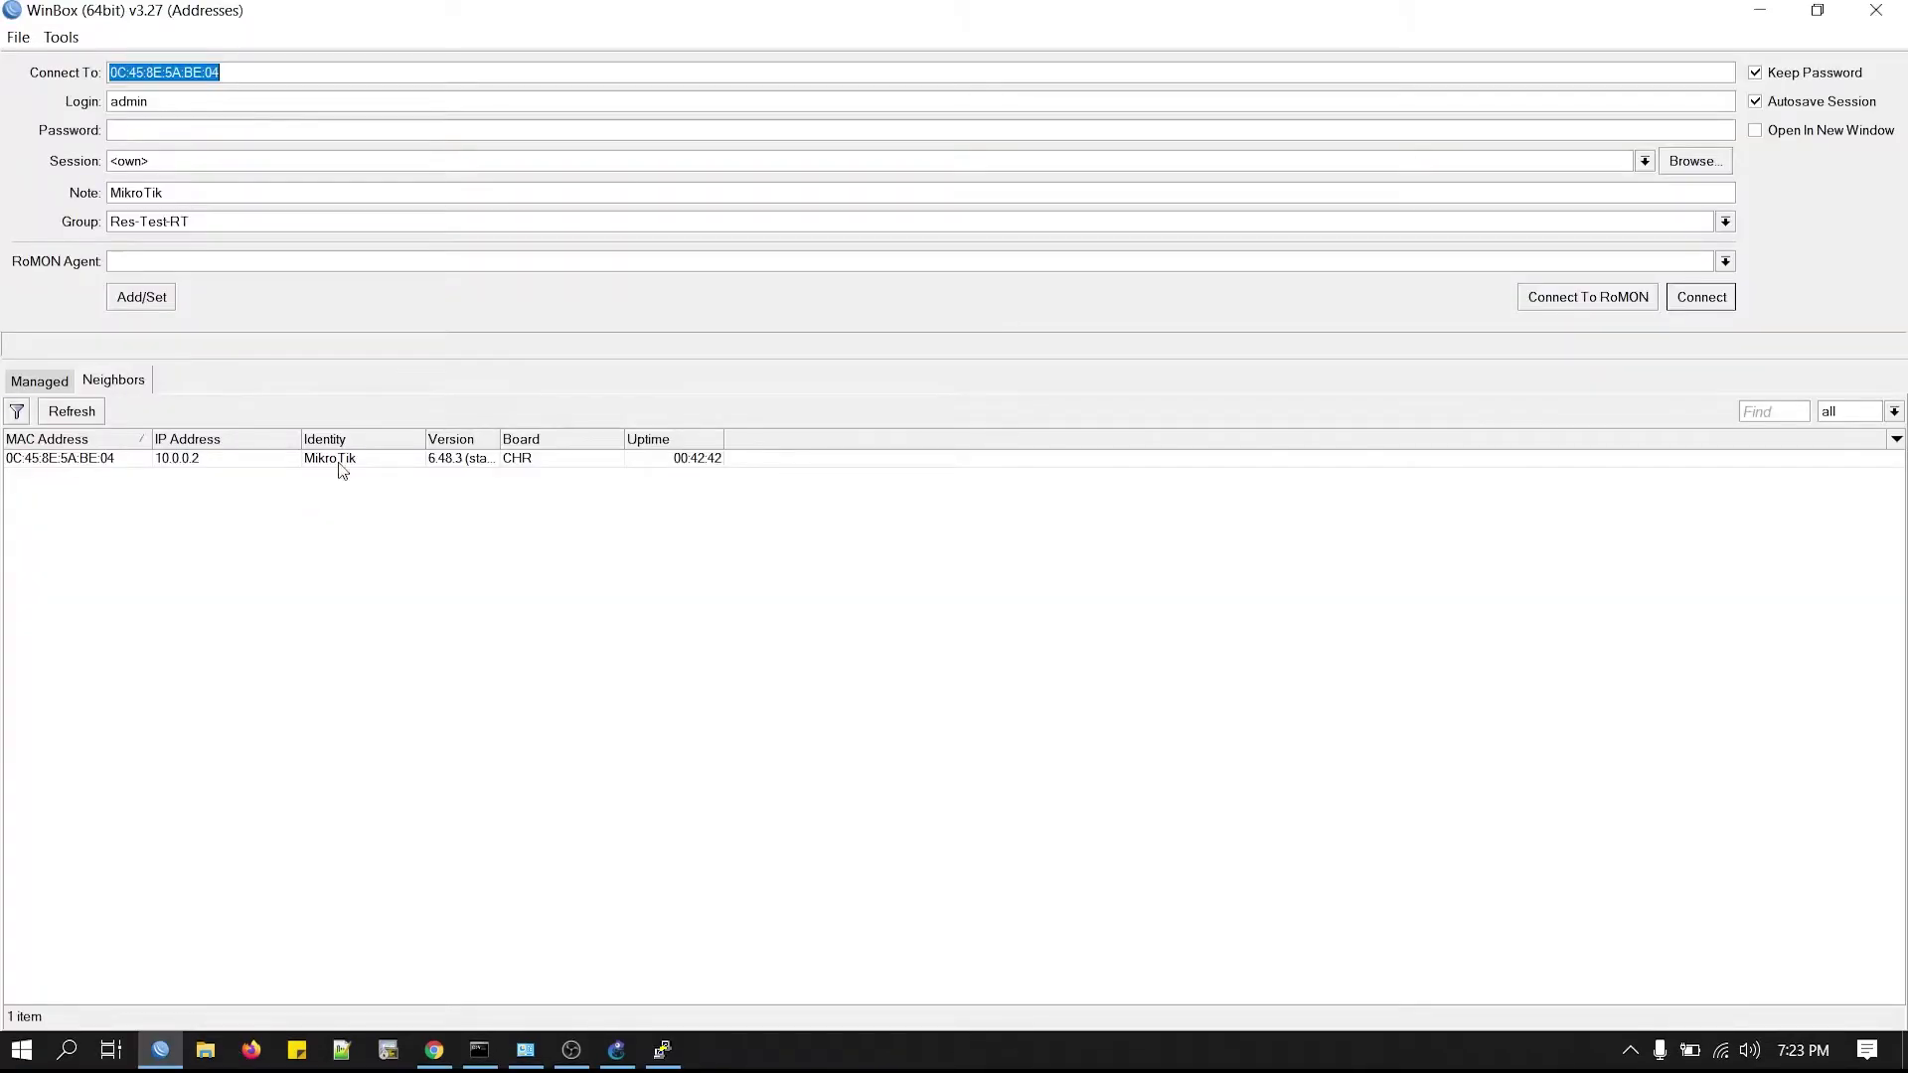
pyautogui.click(81, 419)
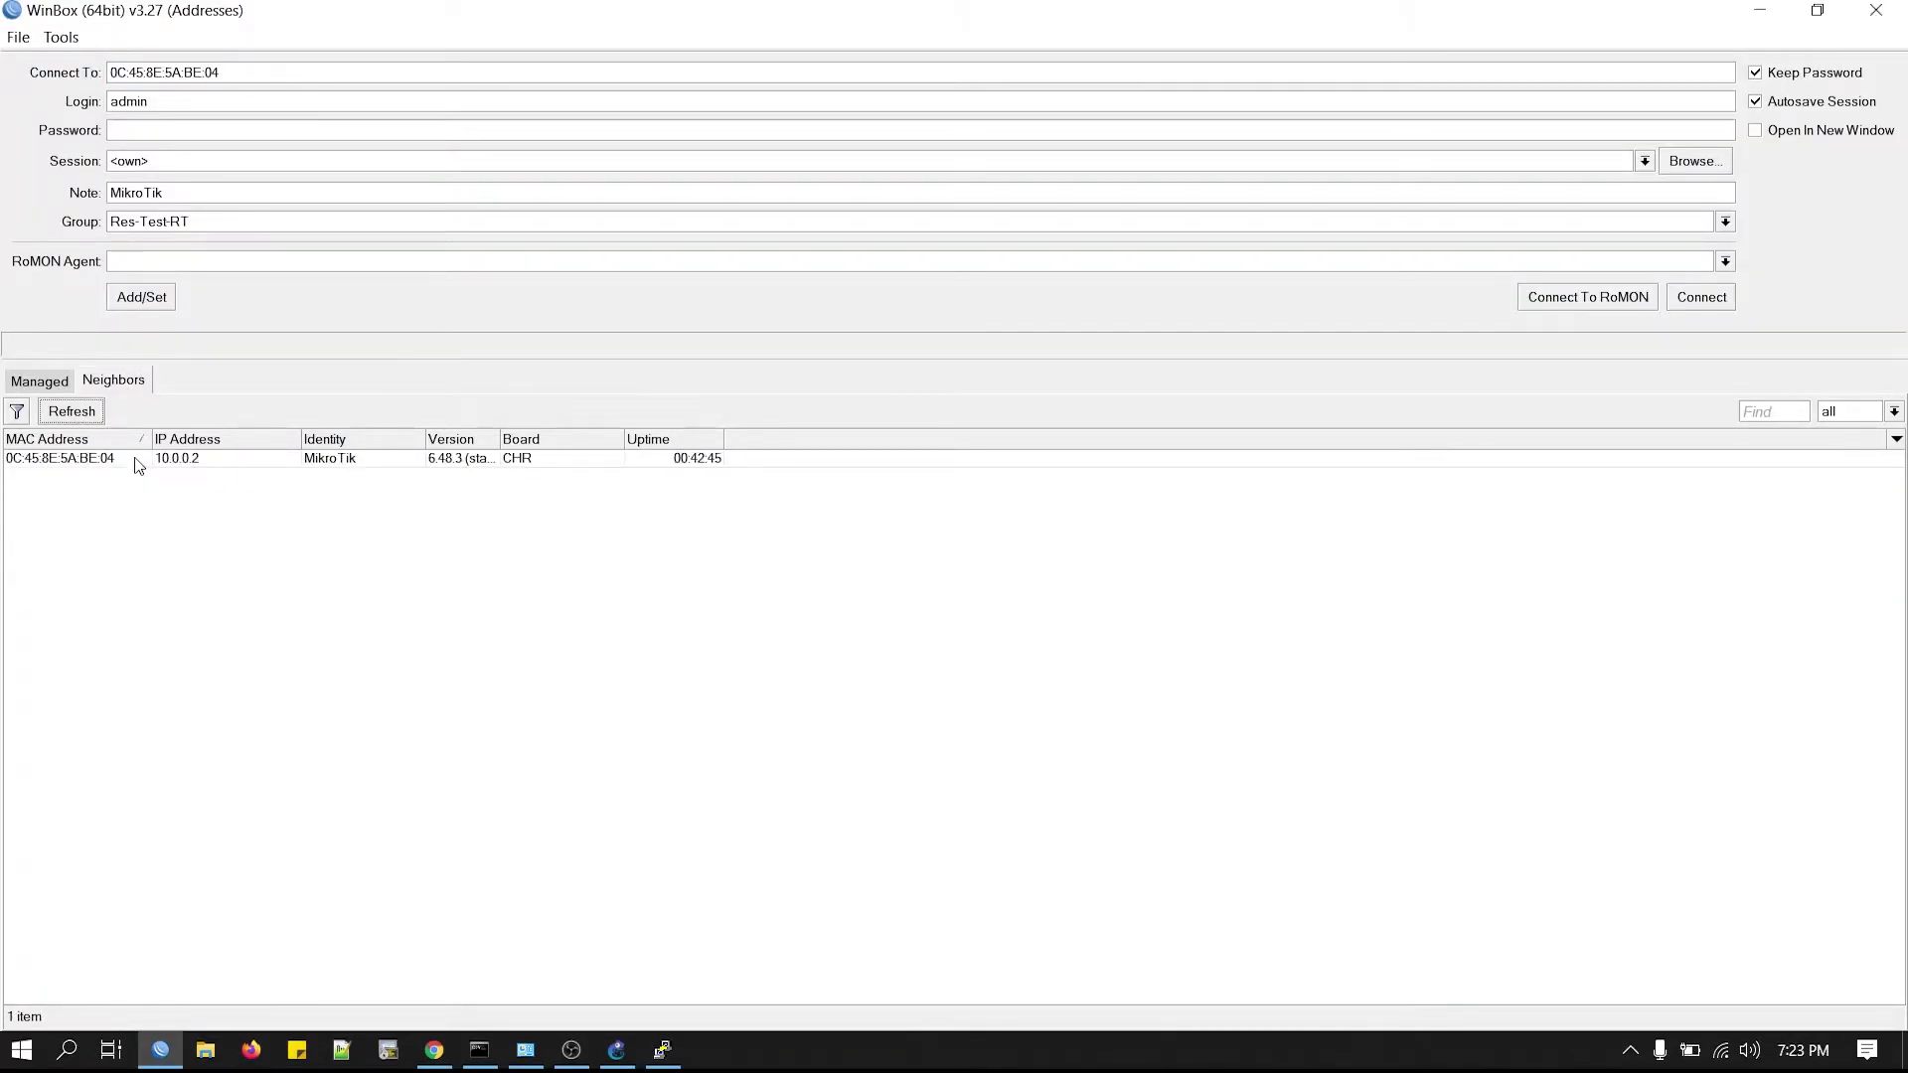
pyautogui.click(102, 461)
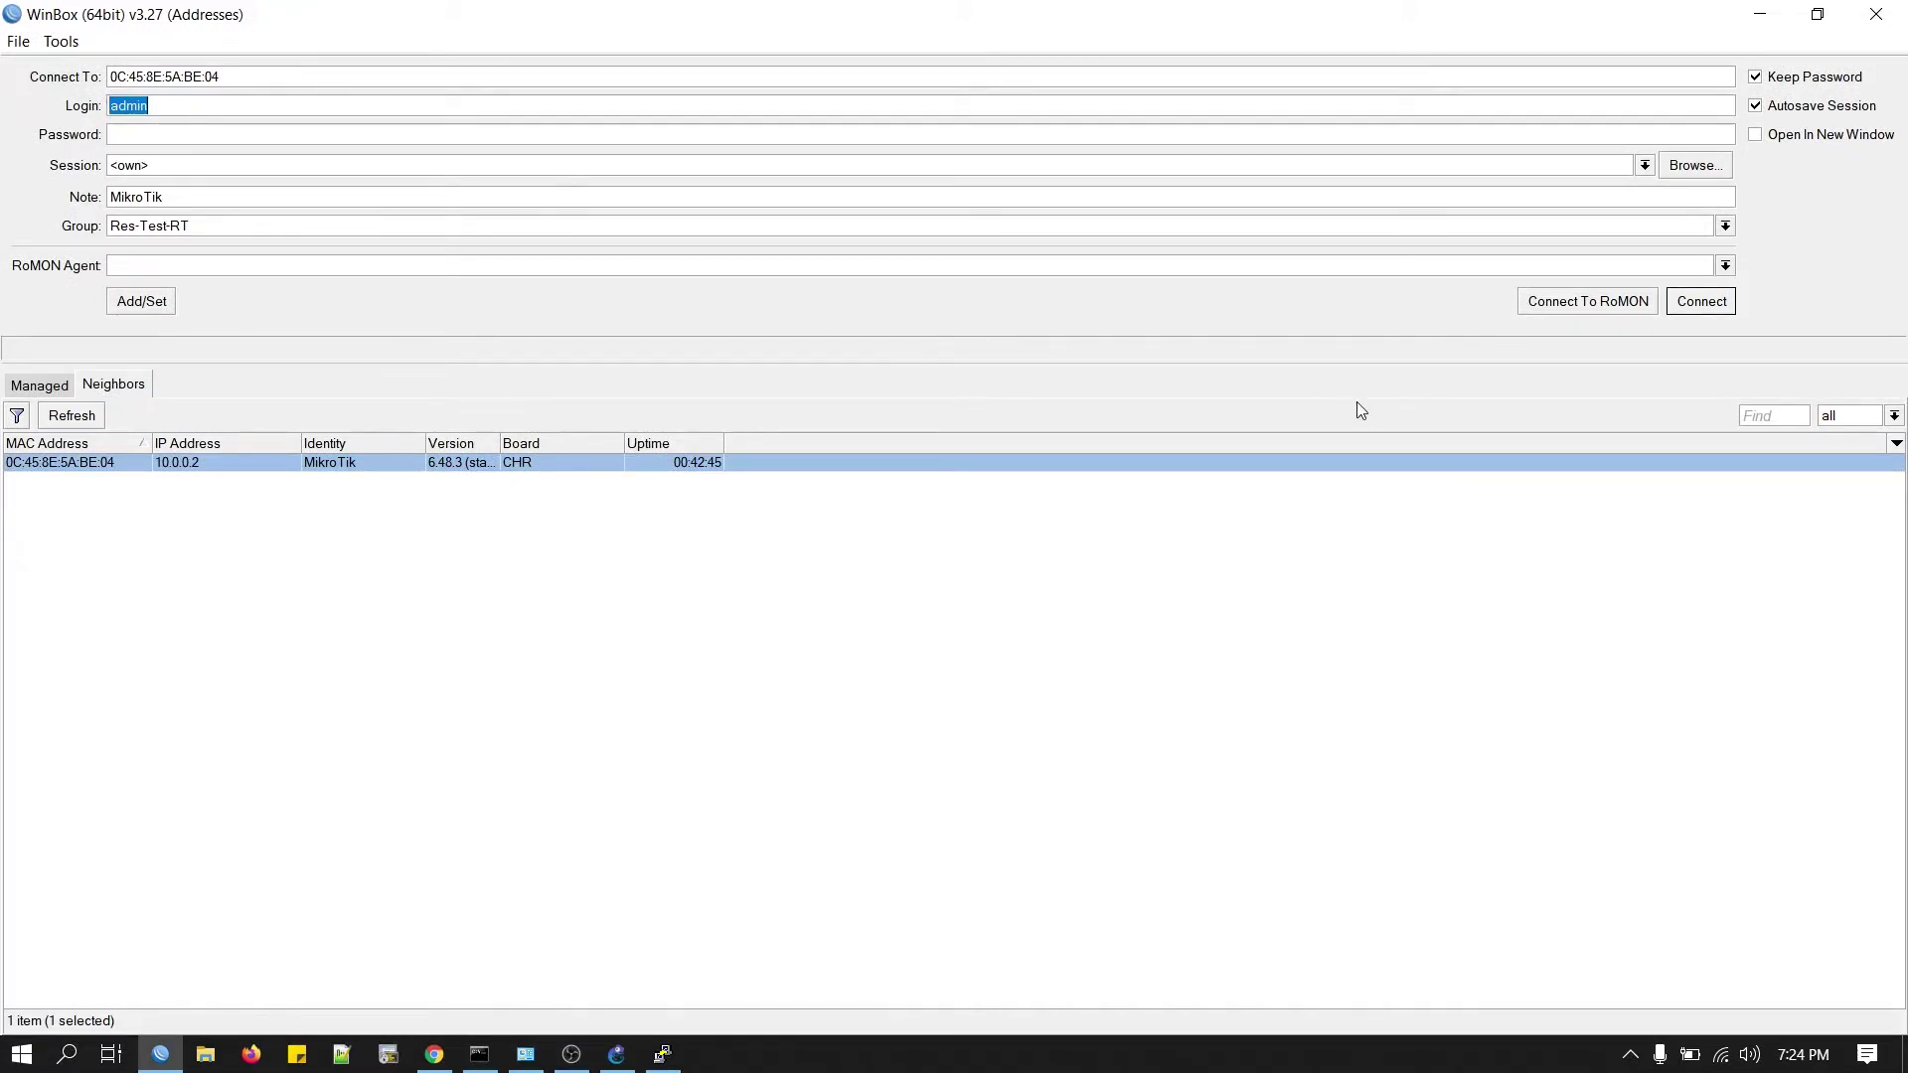
pyautogui.click(1689, 308)
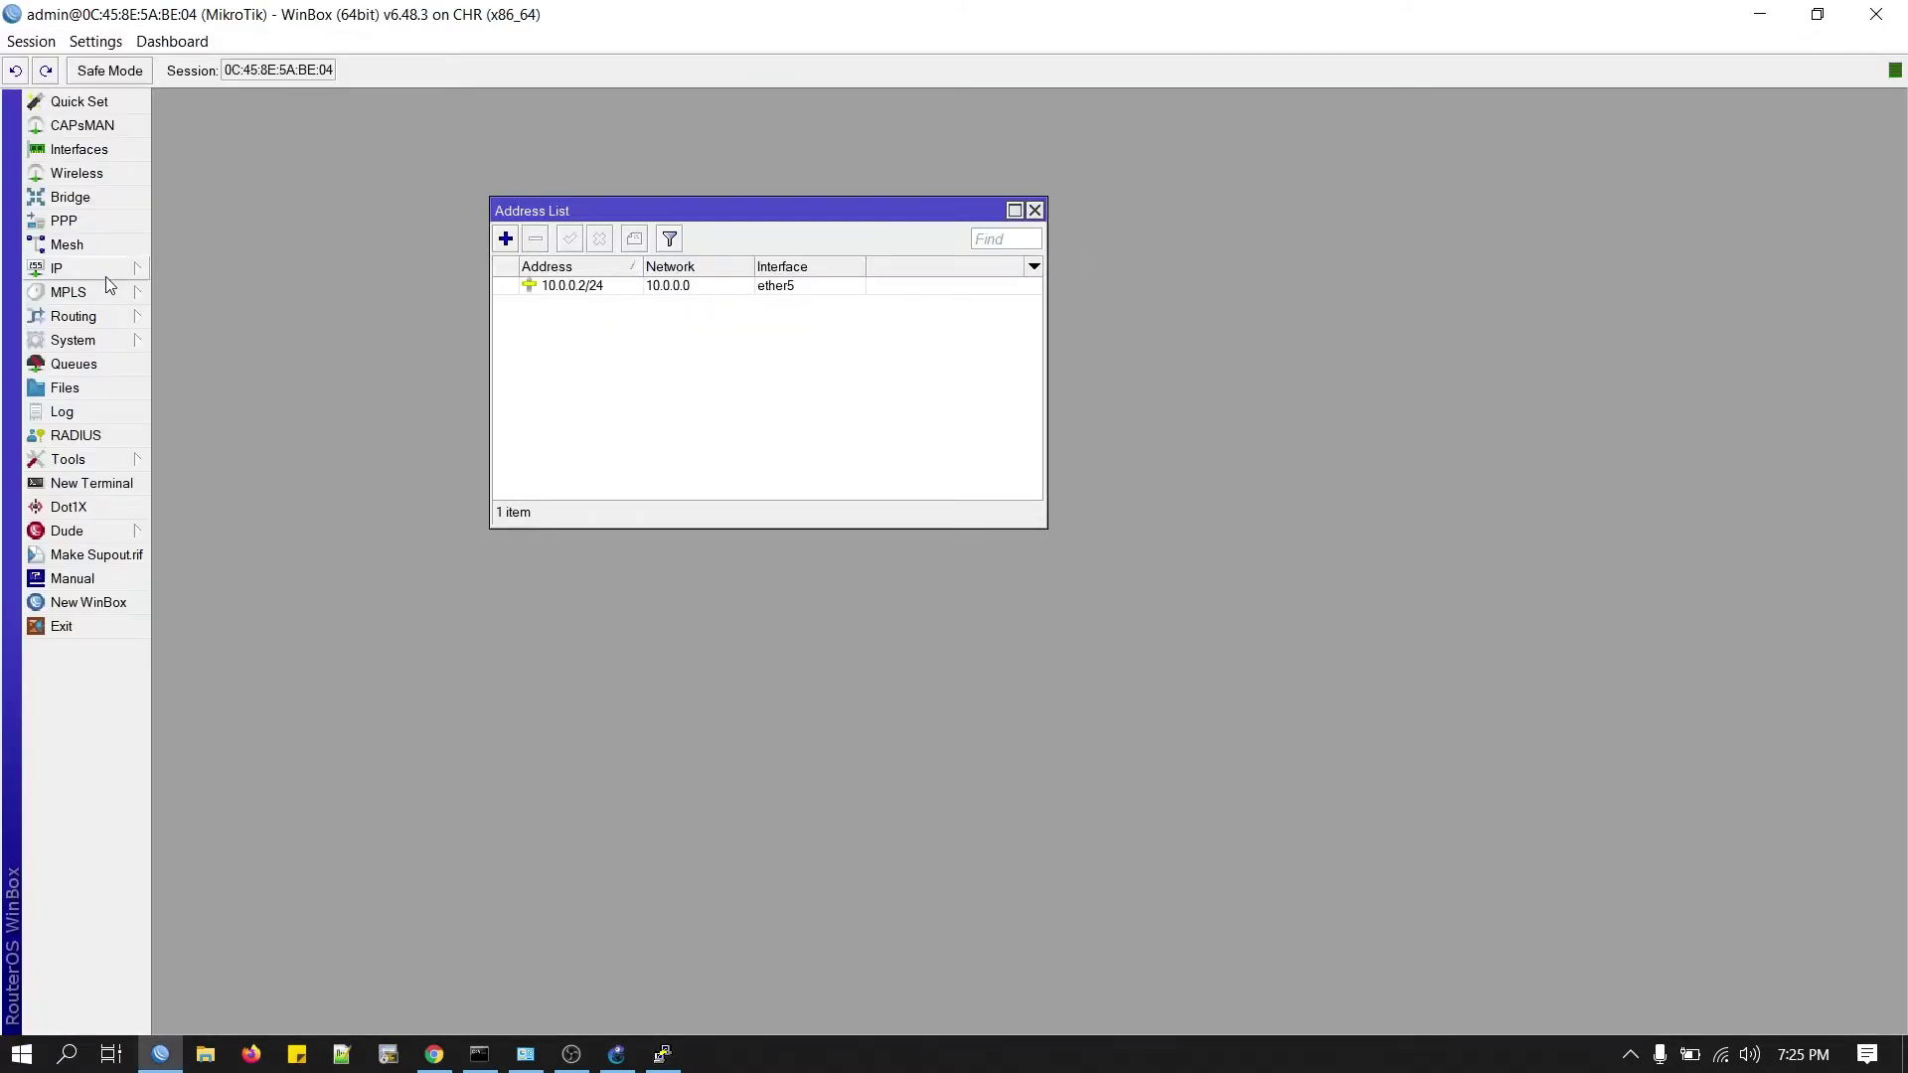
# Tick Enabled in the first router's Tool > RoMON settings and apply it.
pyautogui.click(1759, 14)
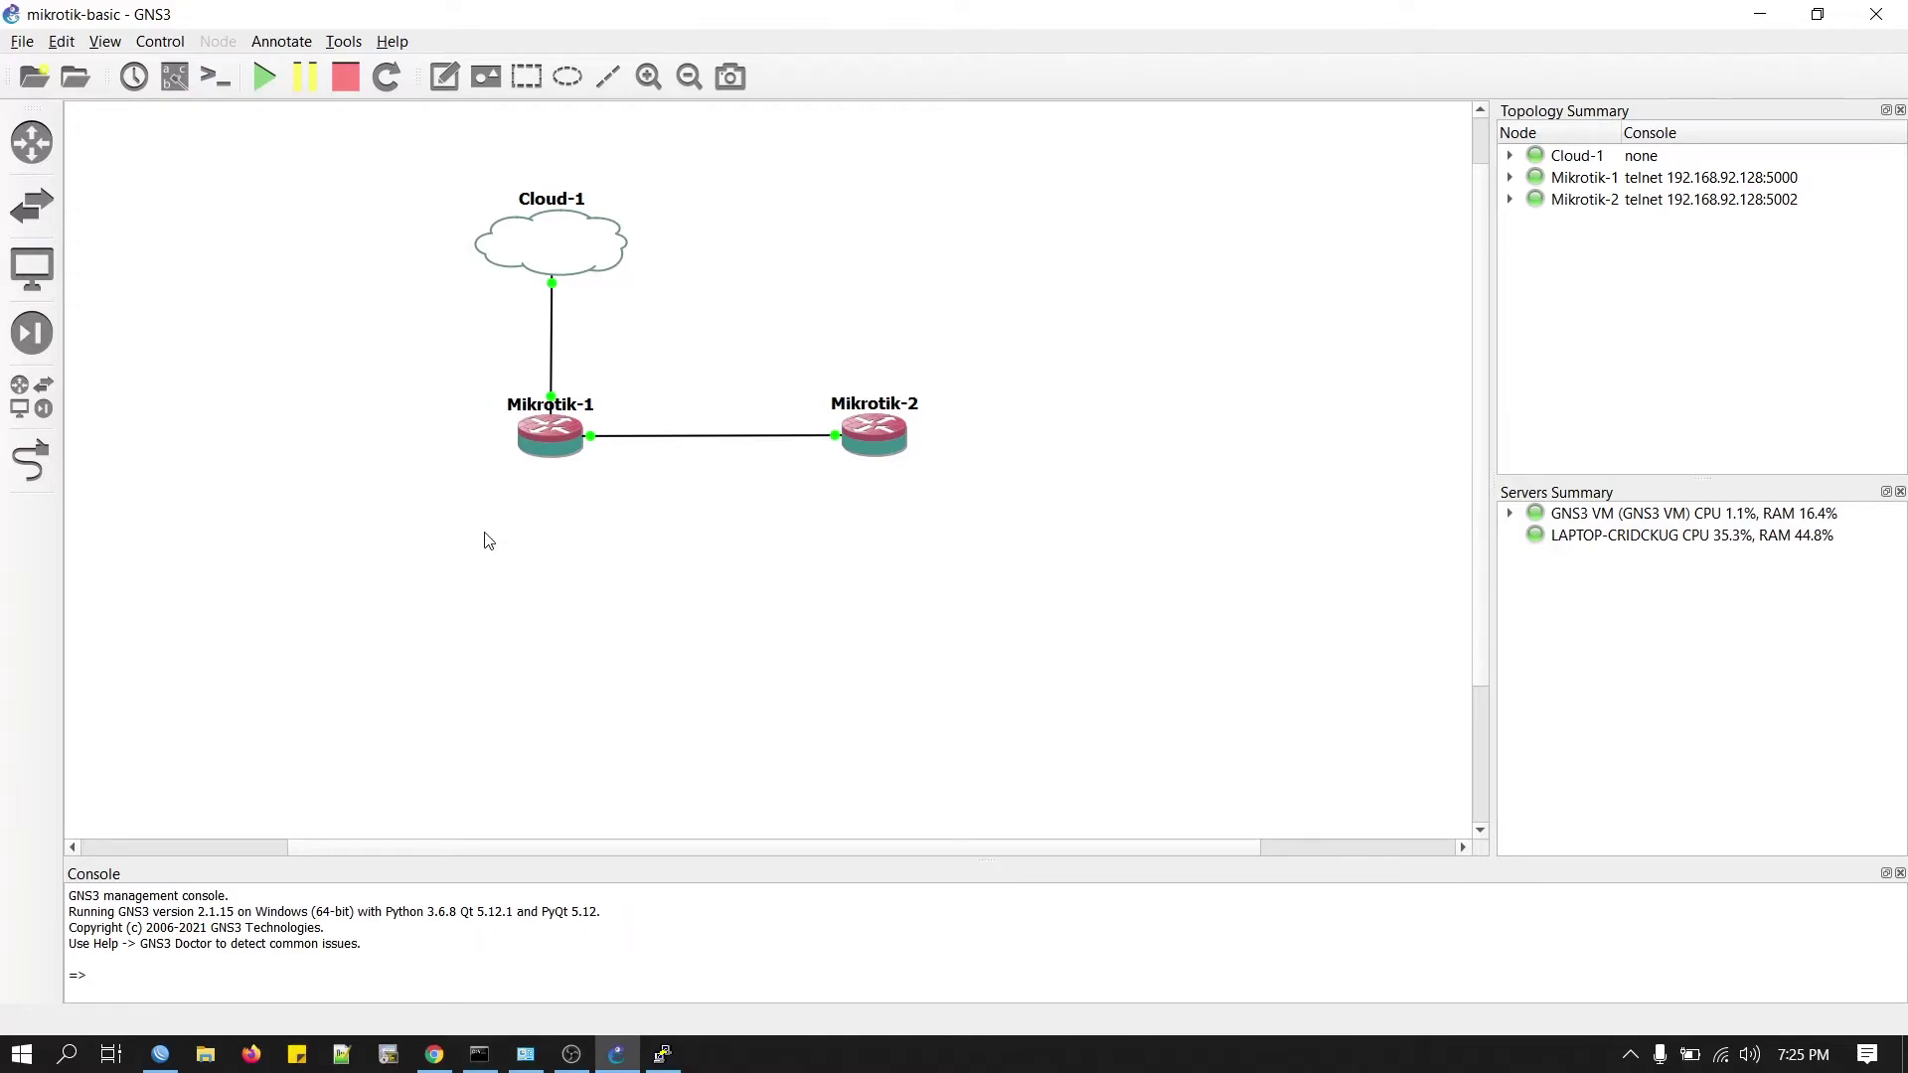
pyautogui.click(159, 1055)
pyautogui.click(112, 348)
pyautogui.click(112, 463)
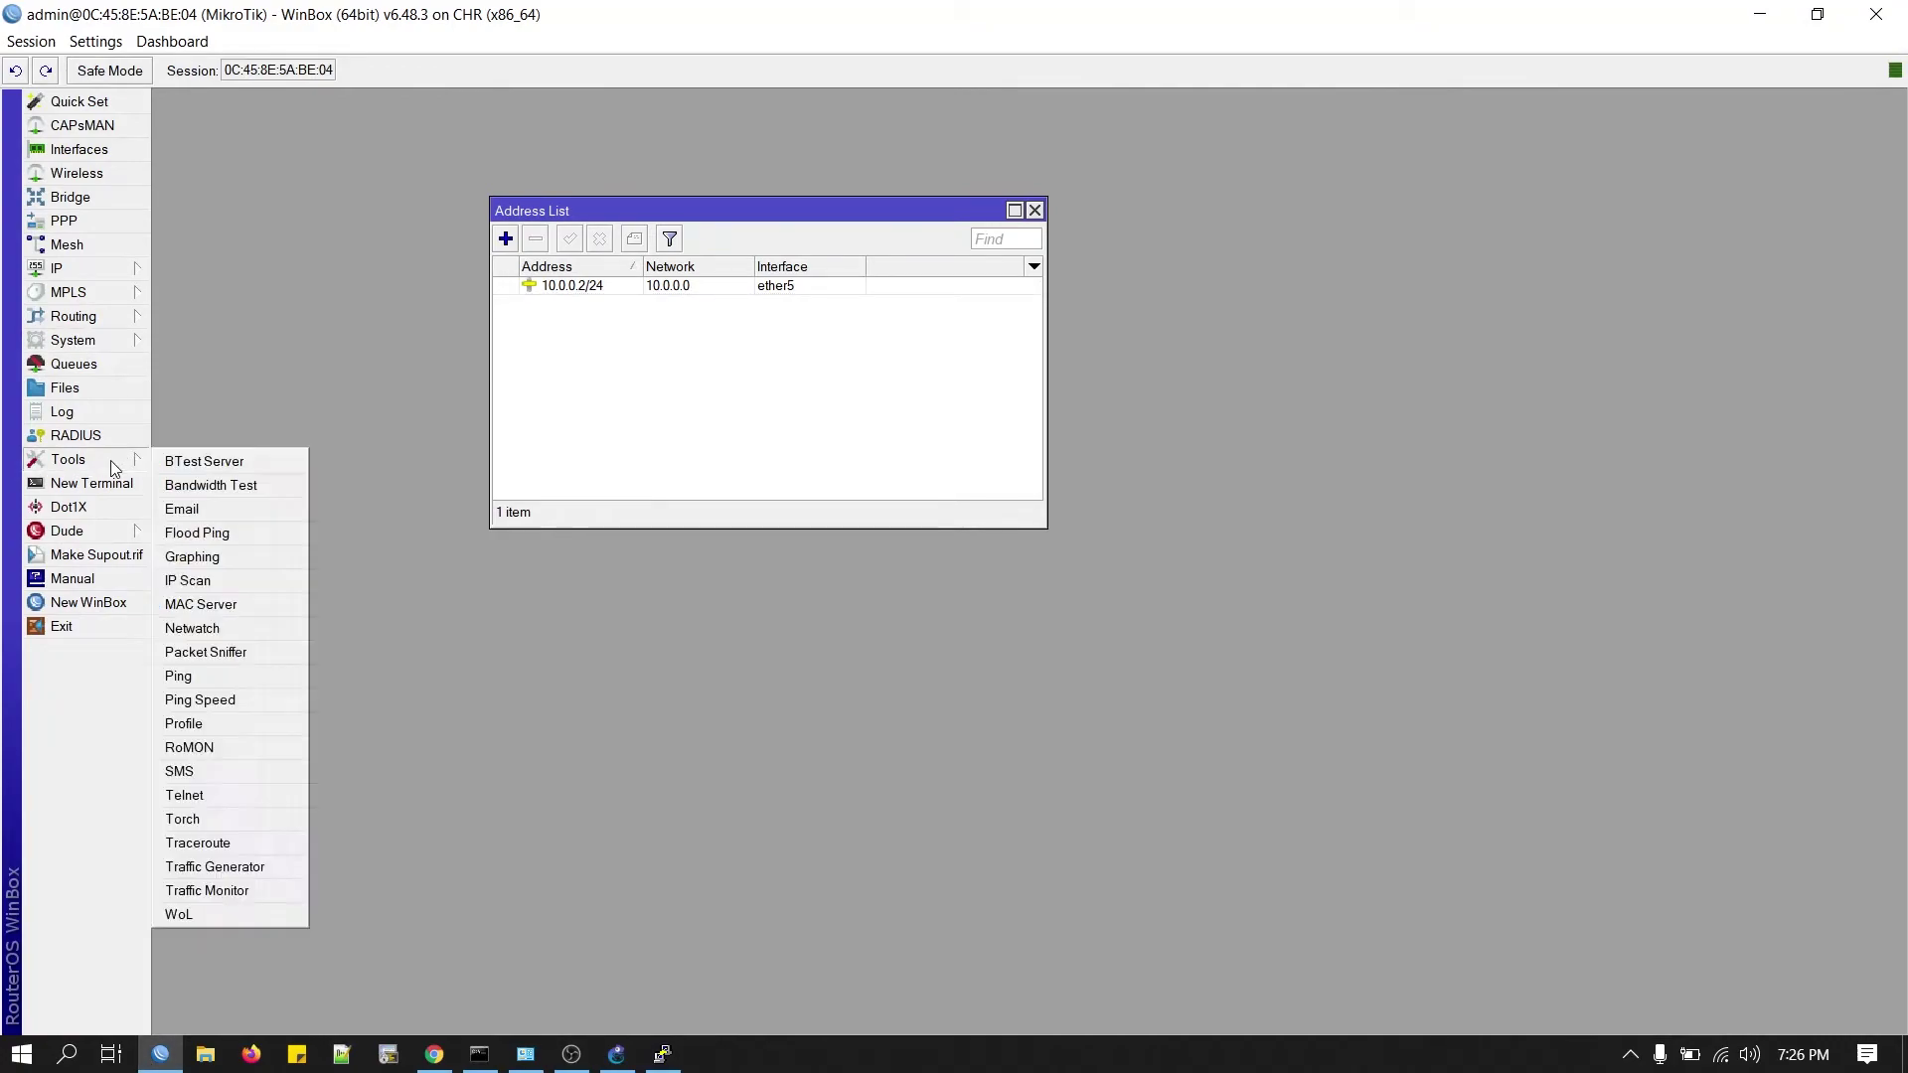
pyautogui.click(196, 752)
pyautogui.click(935, 490)
pyautogui.click(1146, 556)
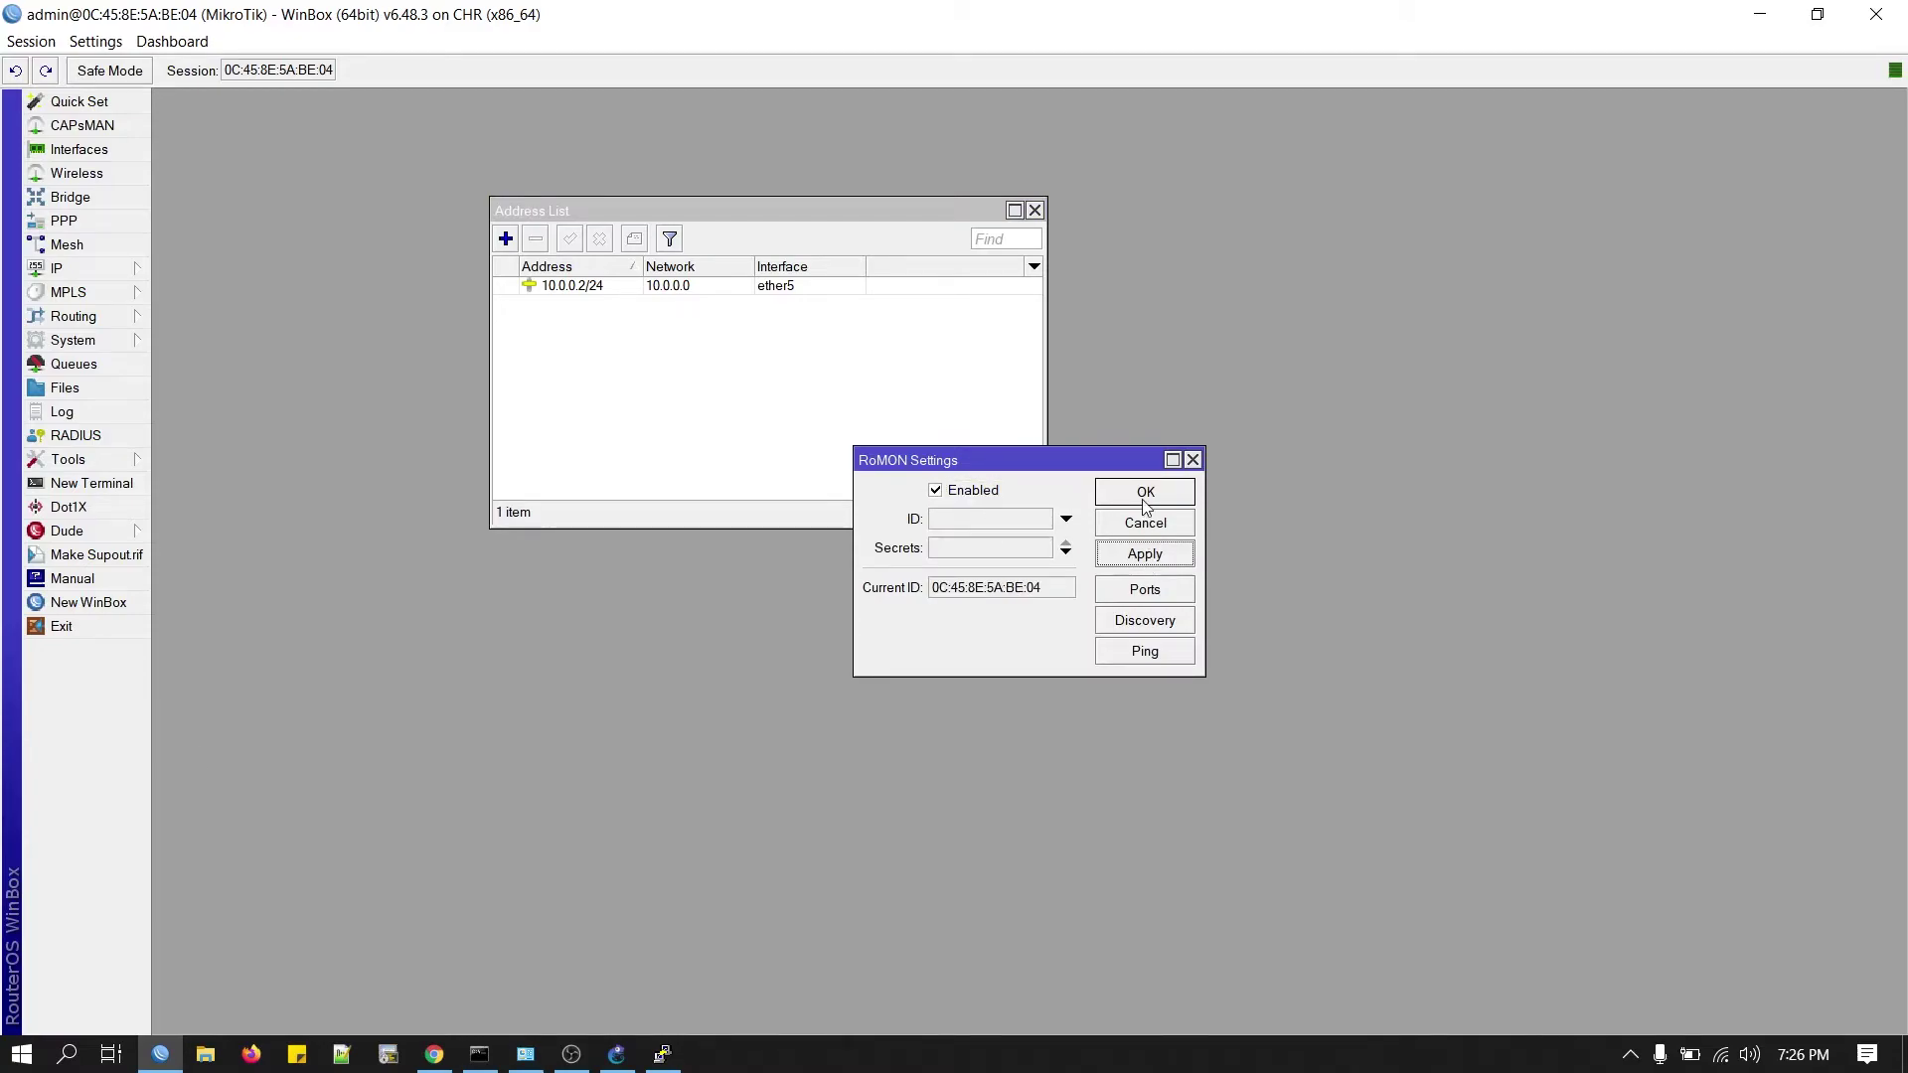
pyautogui.click(1143, 493)
pyautogui.hotkey('alt', 'Tab')
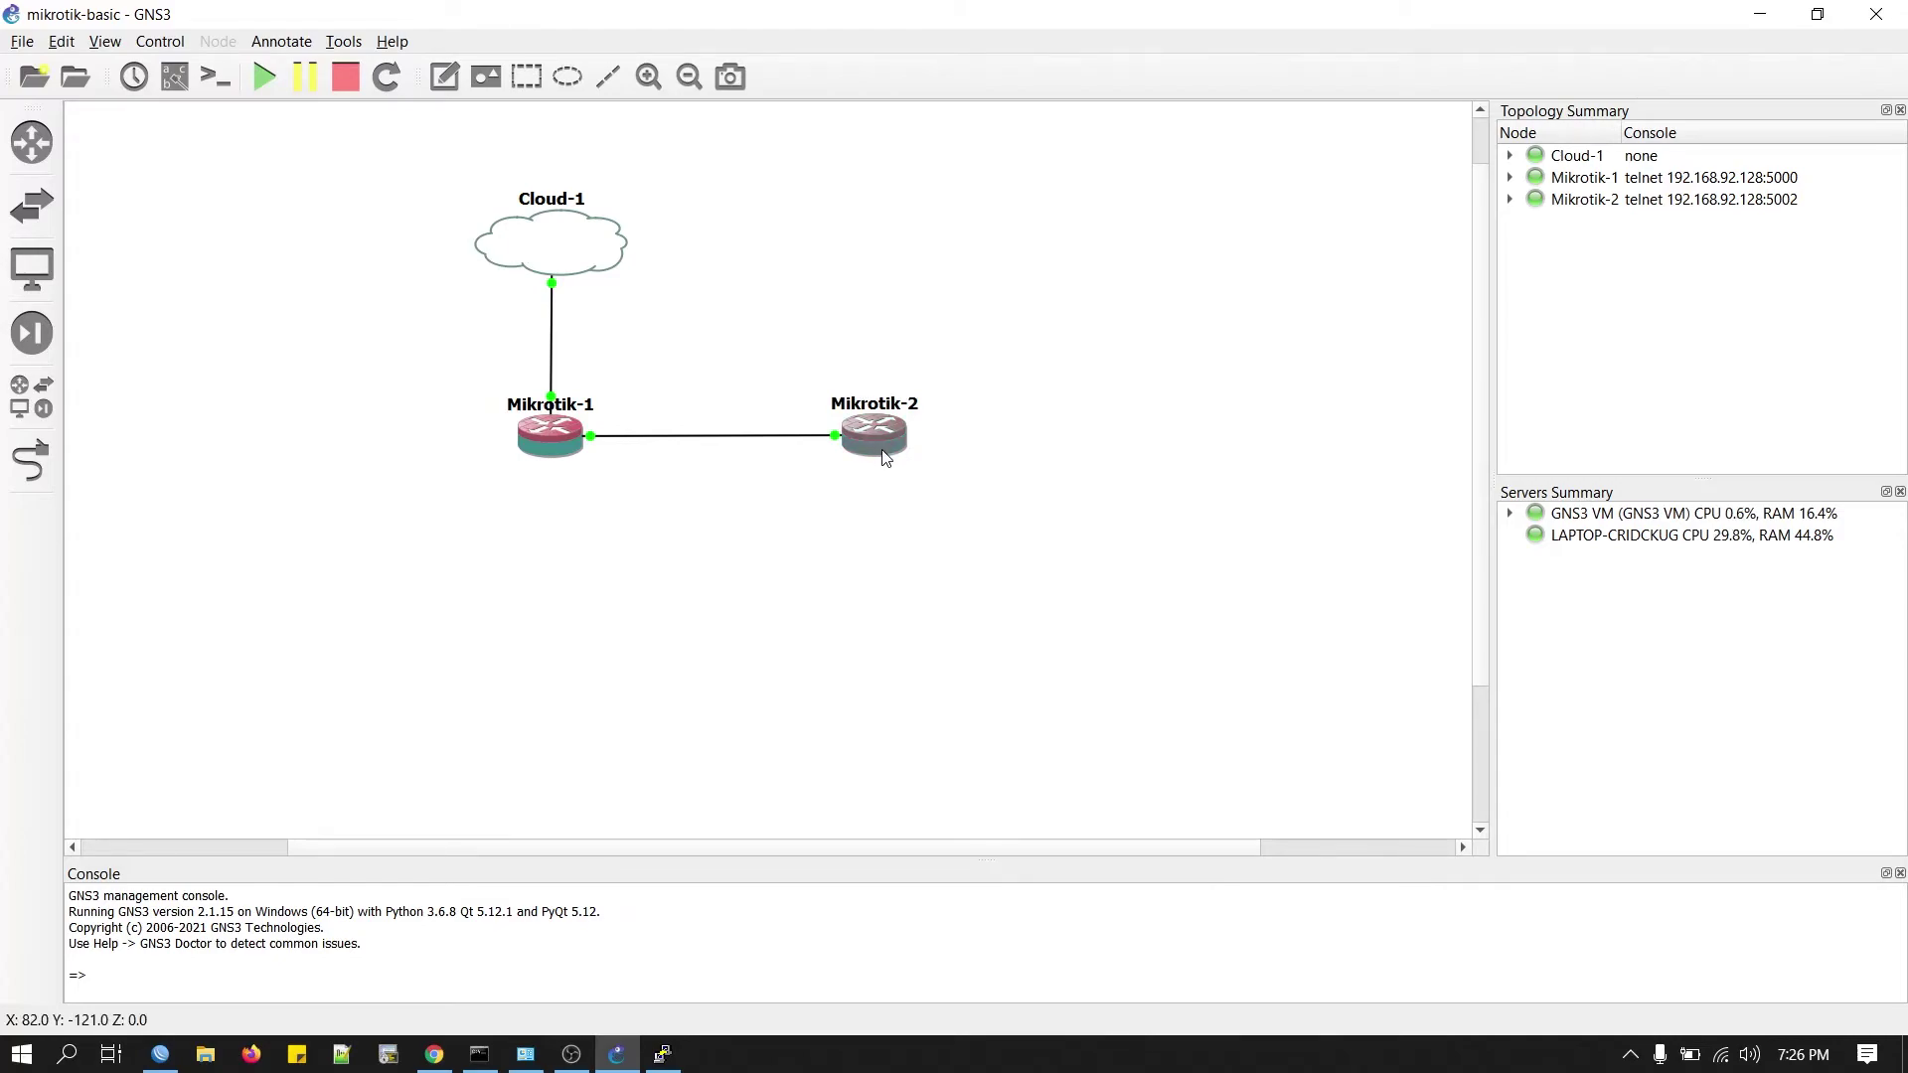
# Log in to Mikrotik-2's console as admin and run 'tool romon set enabled=yes'.
pyautogui.rightClick(885, 458)
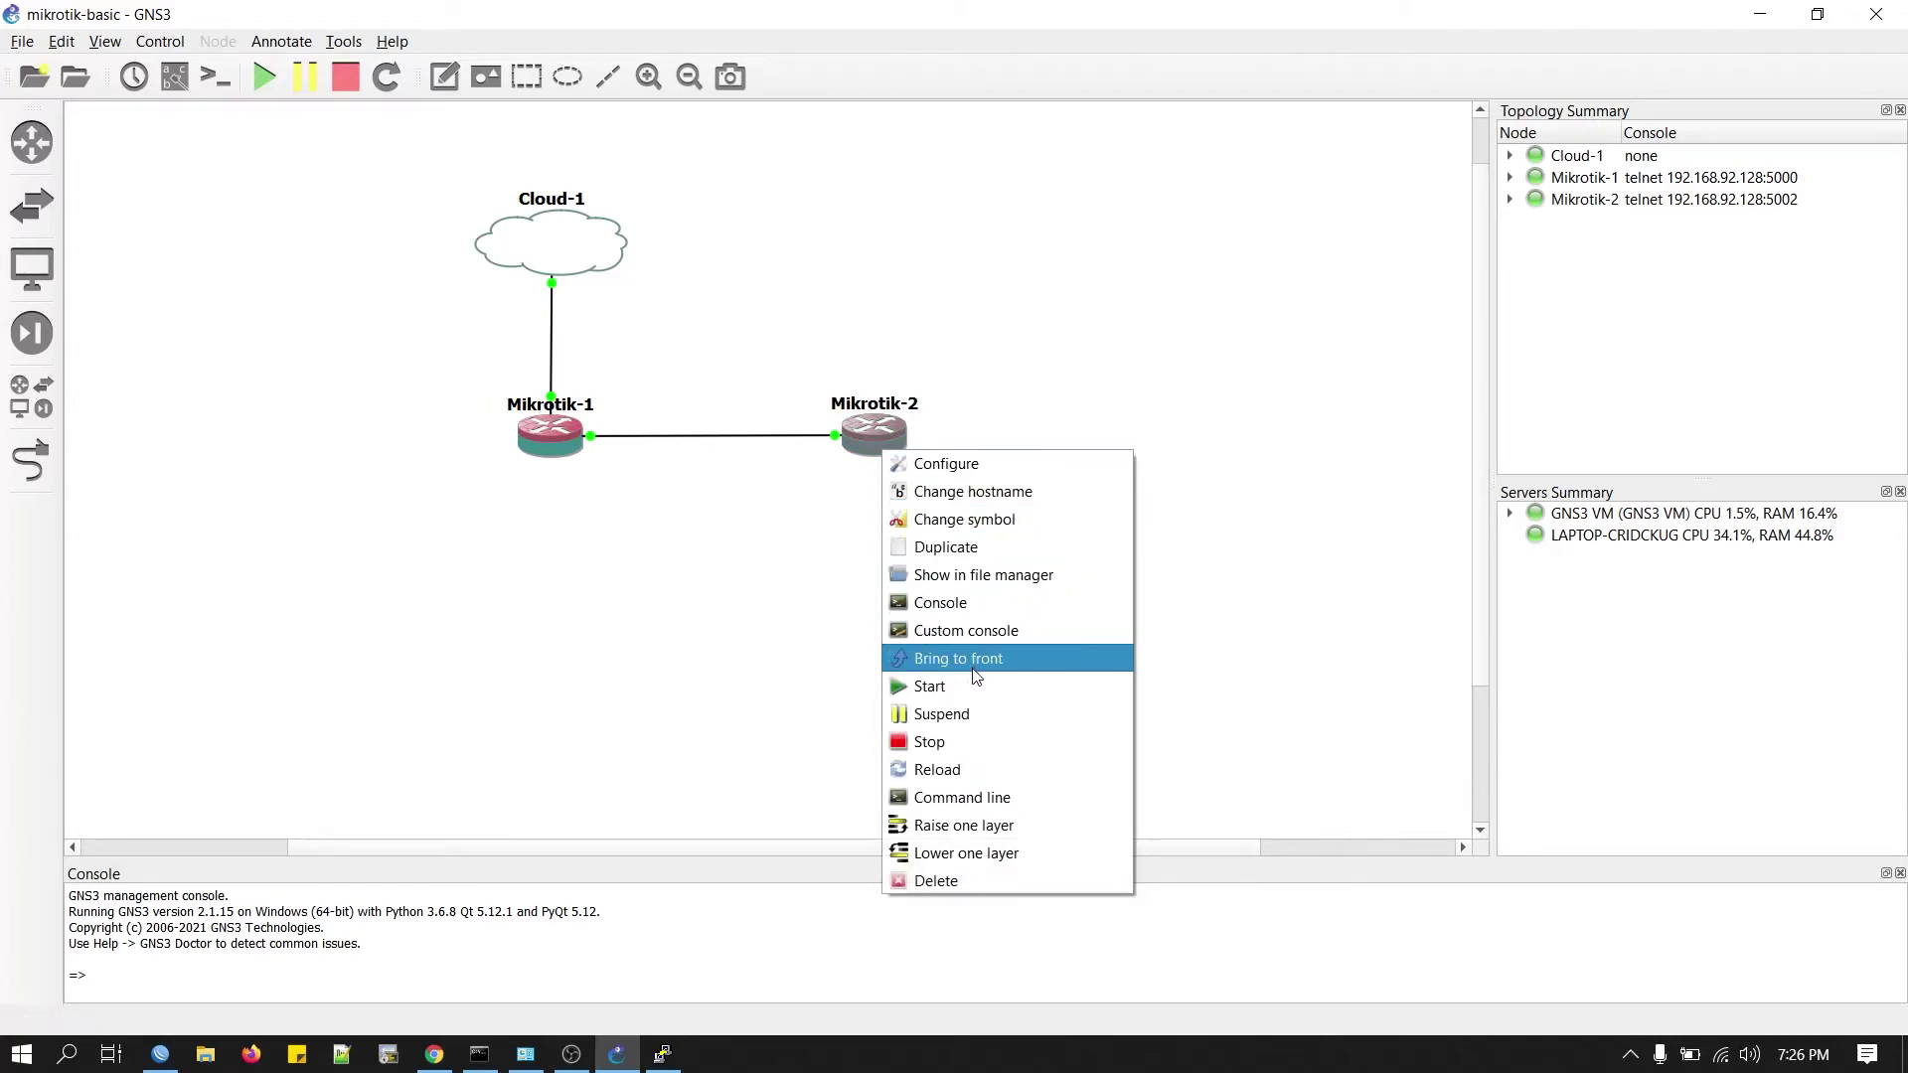
pyautogui.click(958, 615)
pyautogui.write('admin')
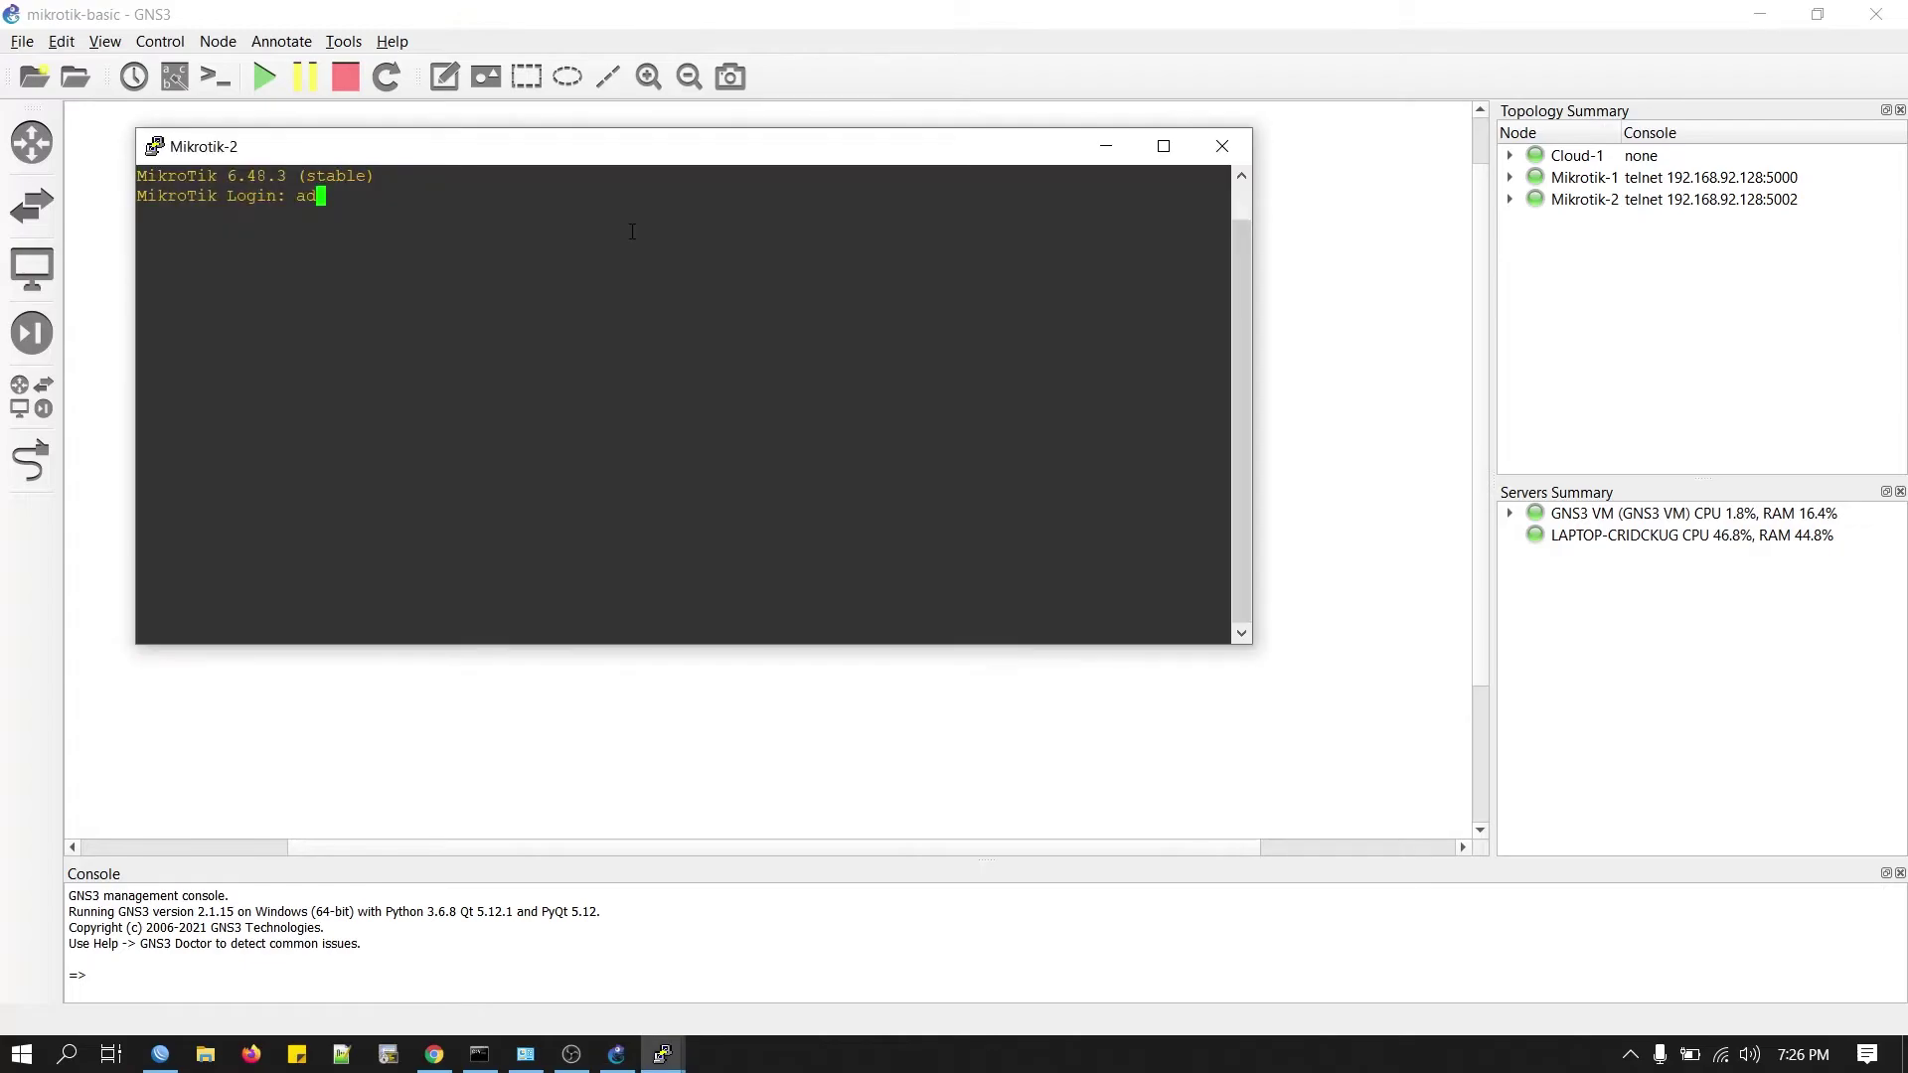
pyautogui.press('Return')
pyautogui.press('Return')
pyautogui.press('n')
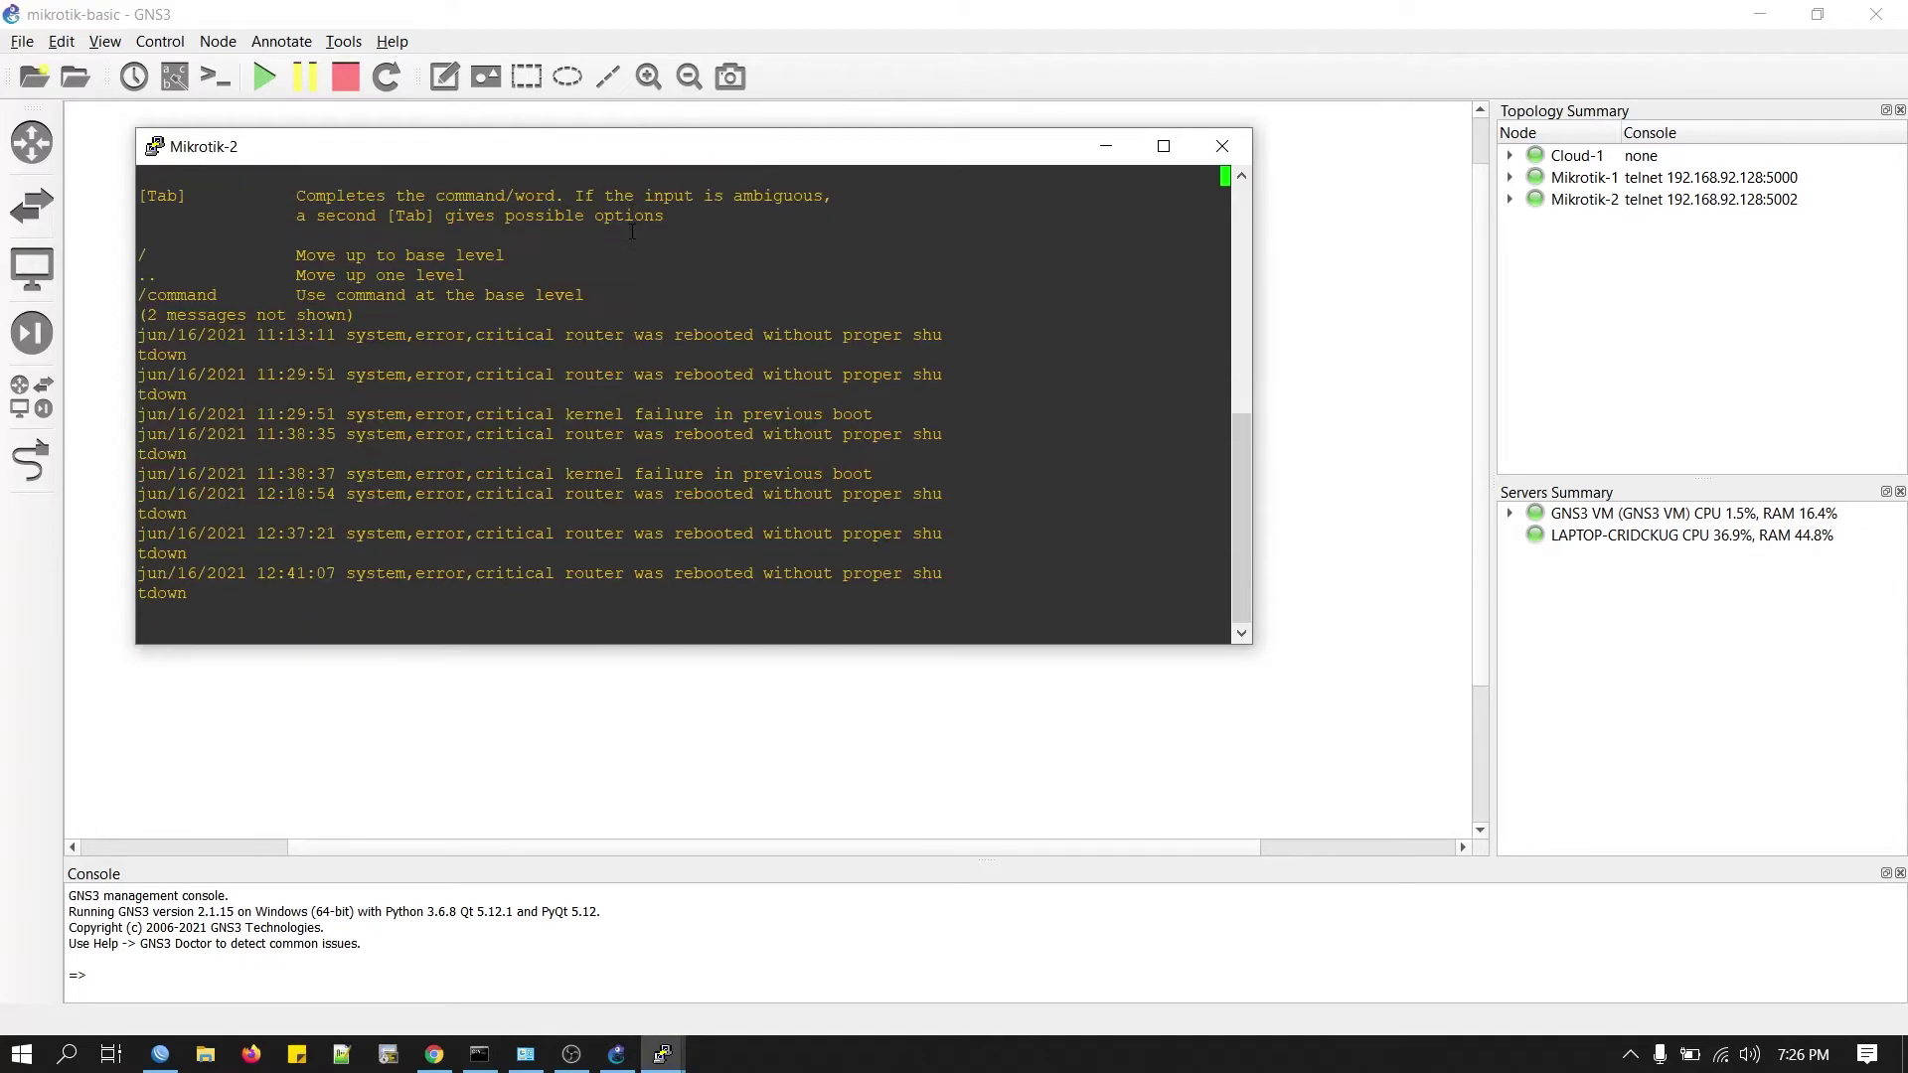
pyautogui.press('Return')
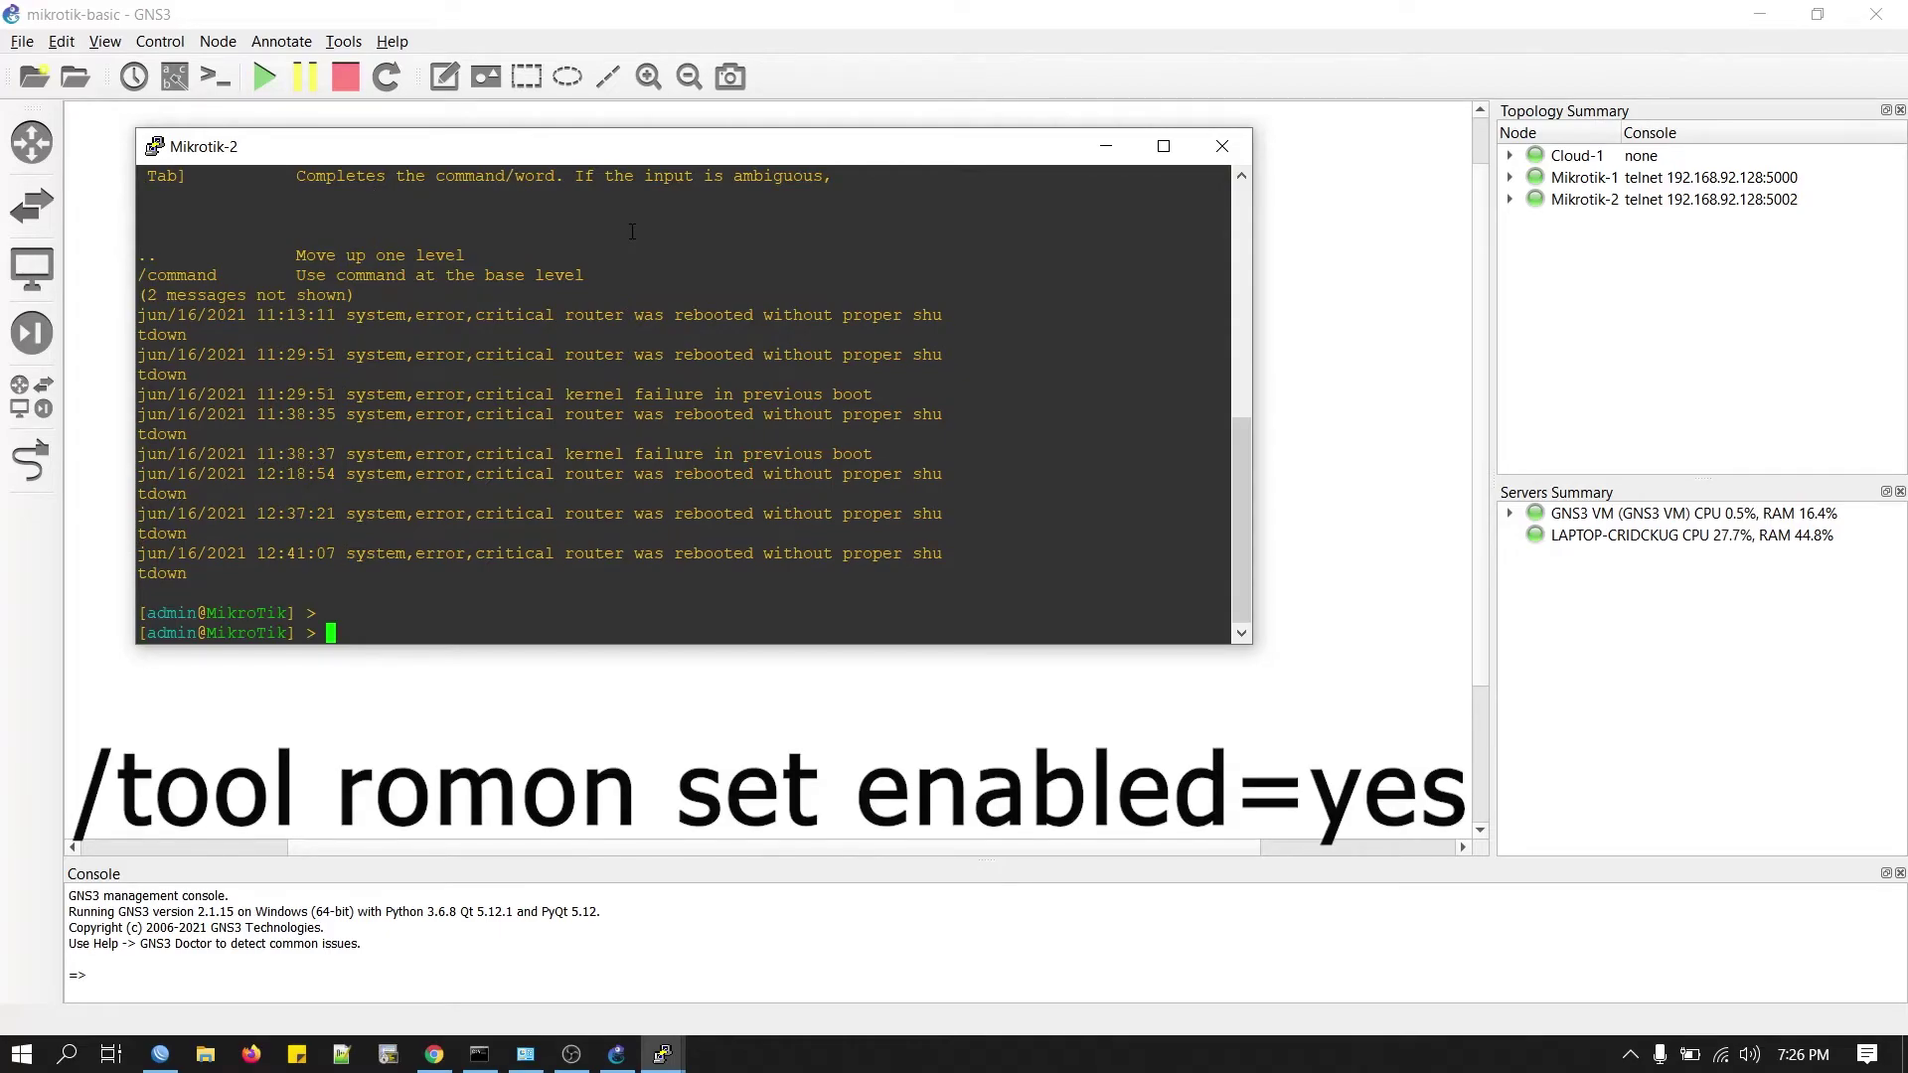
pyautogui.write('tool romon set enabled=yes')
pyautogui.press('Return')
pyautogui.press('Return')
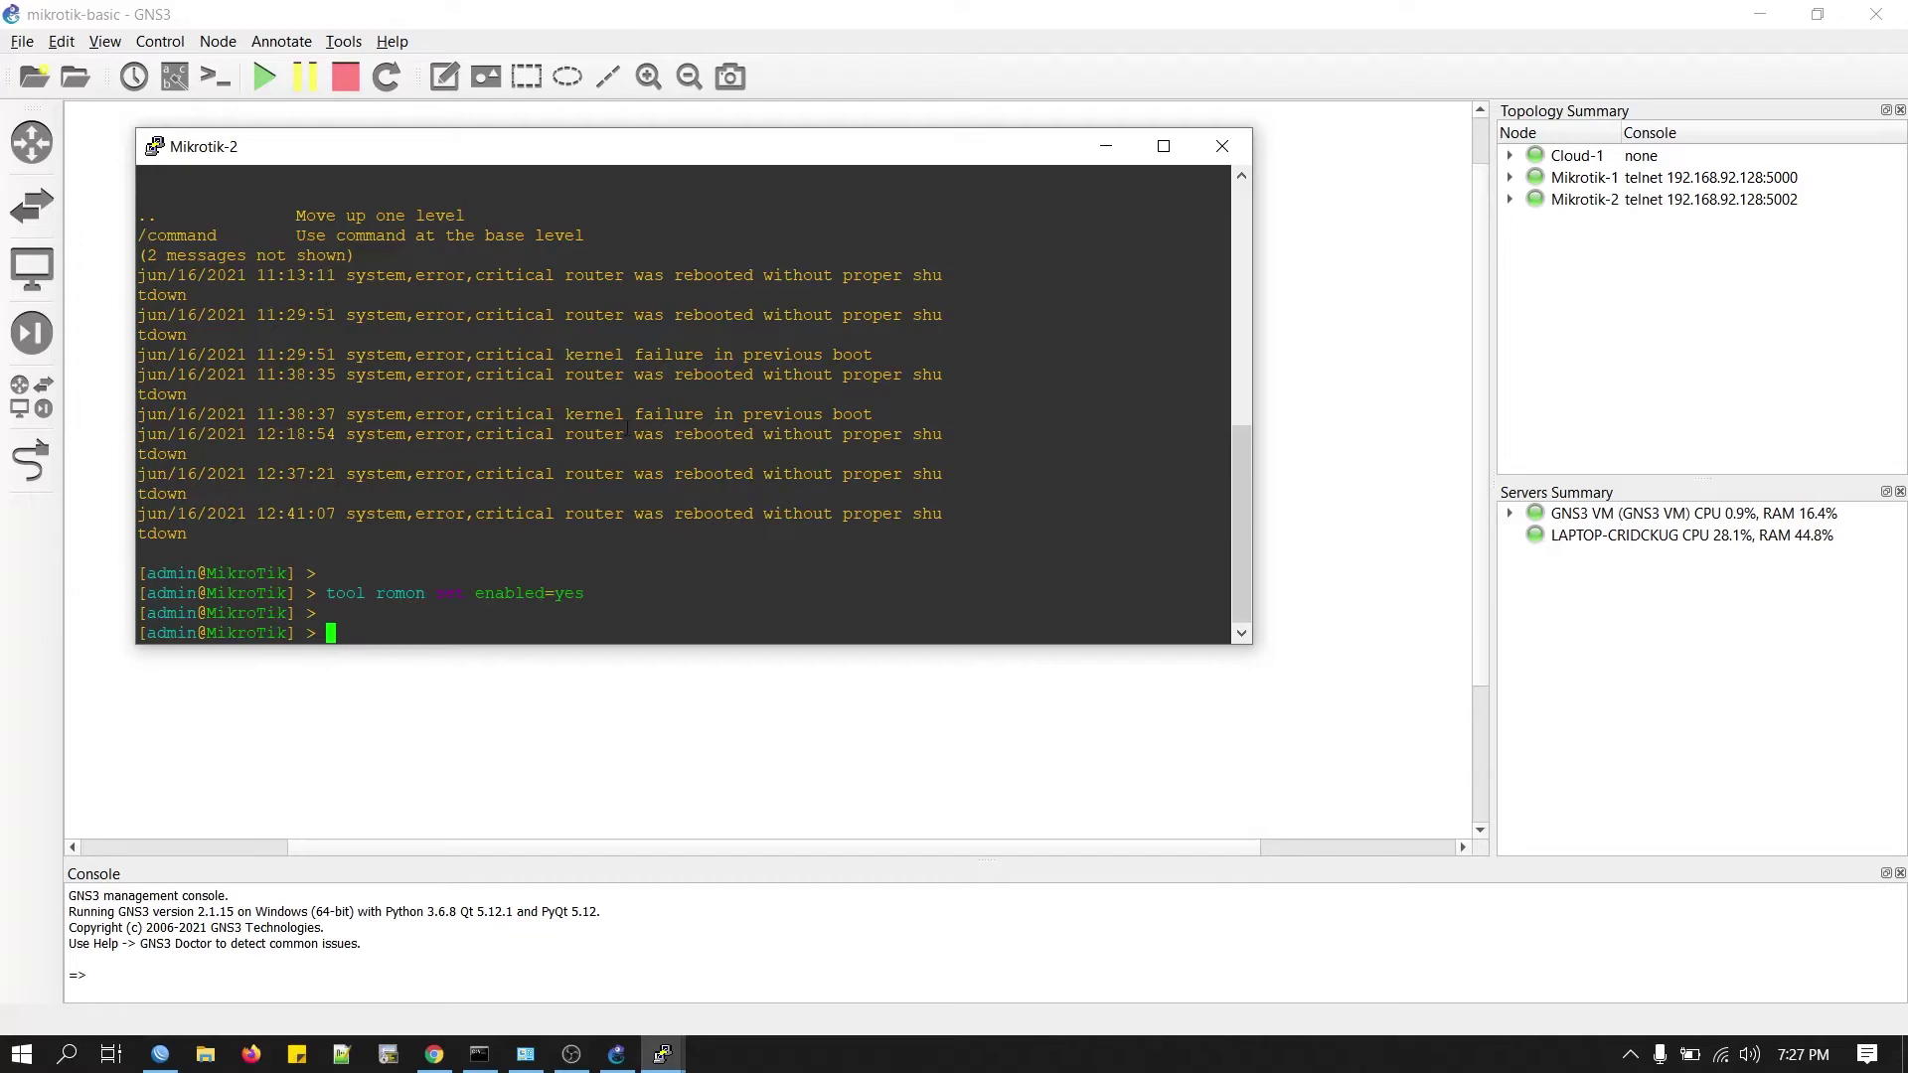
# Connect to RoMON through the first router, then open the neighbor 0C:45:8E:3B:B9:04.
pyautogui.click(165, 1063)
pyautogui.click(128, 555)
pyautogui.click(112, 464)
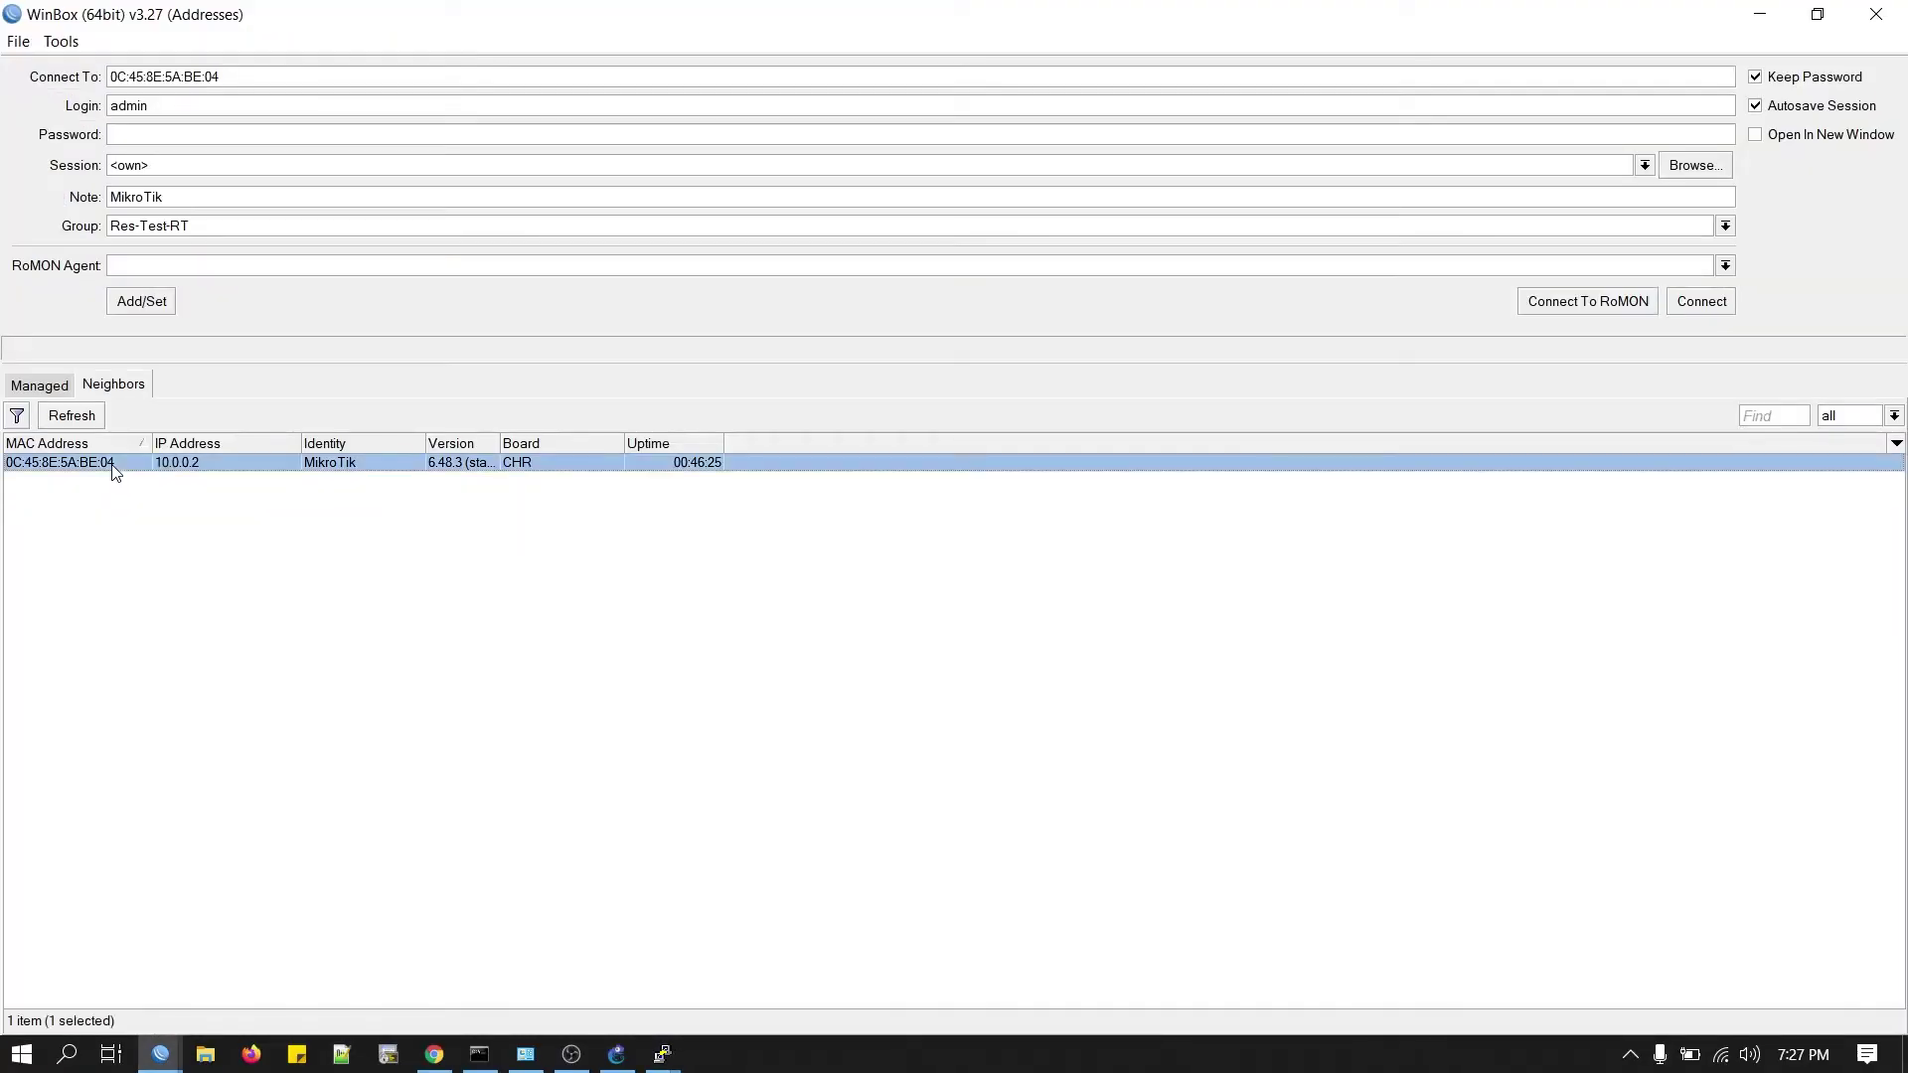
pyautogui.click(1588, 304)
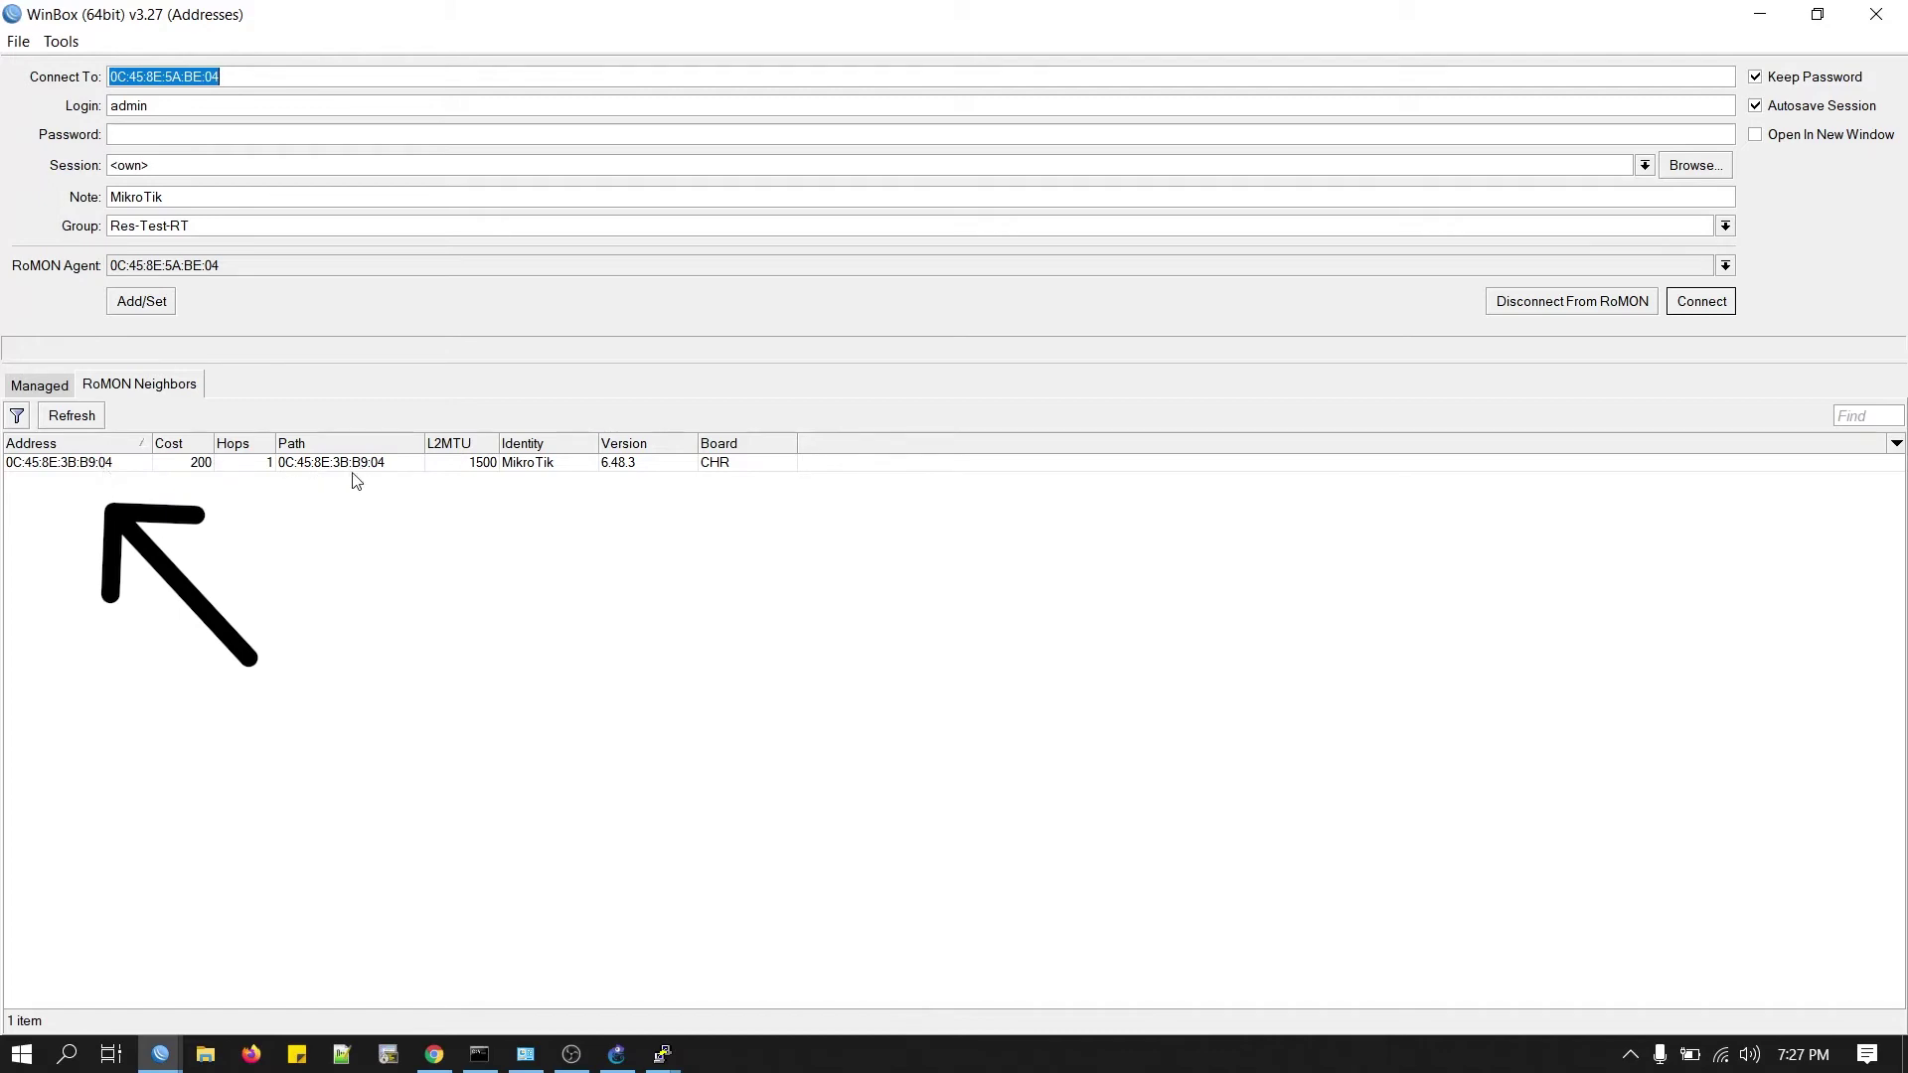
pyautogui.click(113, 465)
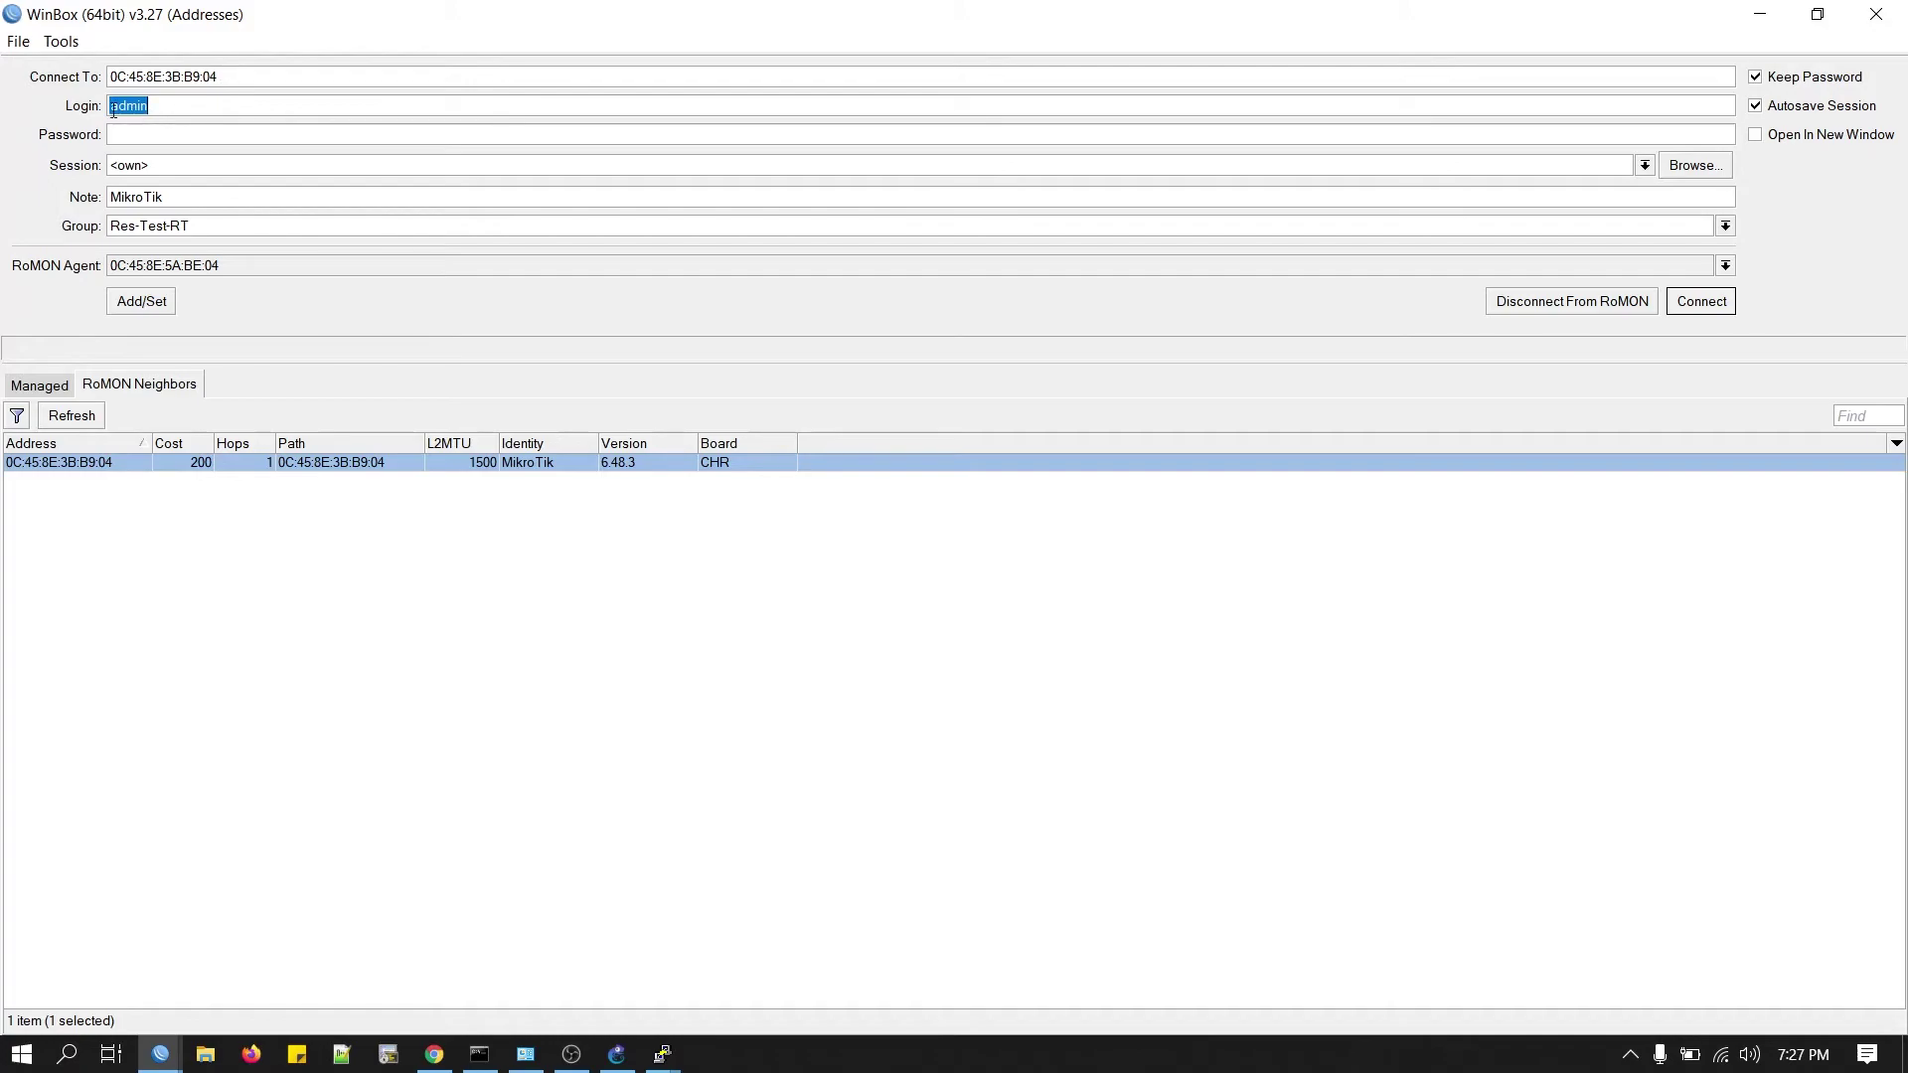
pyautogui.click(1716, 303)
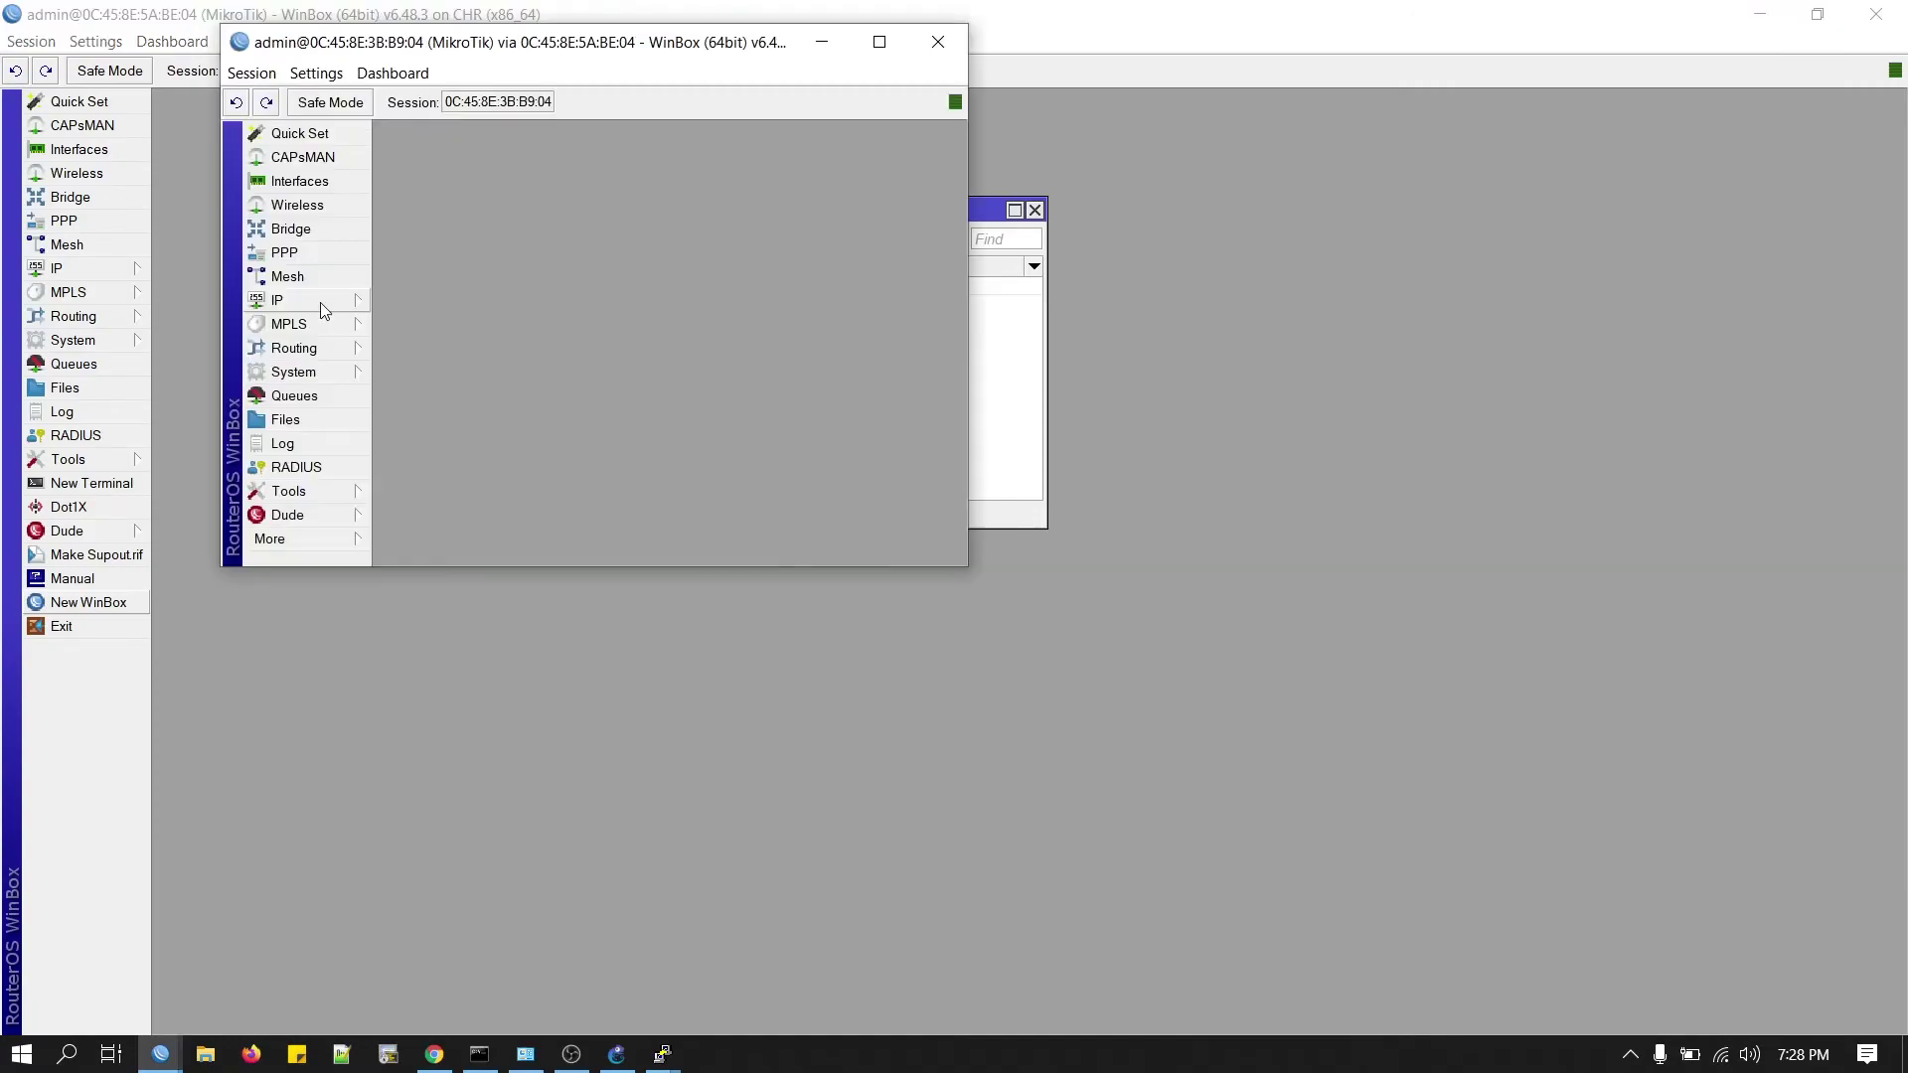
# Open the second router's empty IP Address List and tile it beside the first router's list holding 10.0.0.2/24.
pyautogui.click(320, 302)
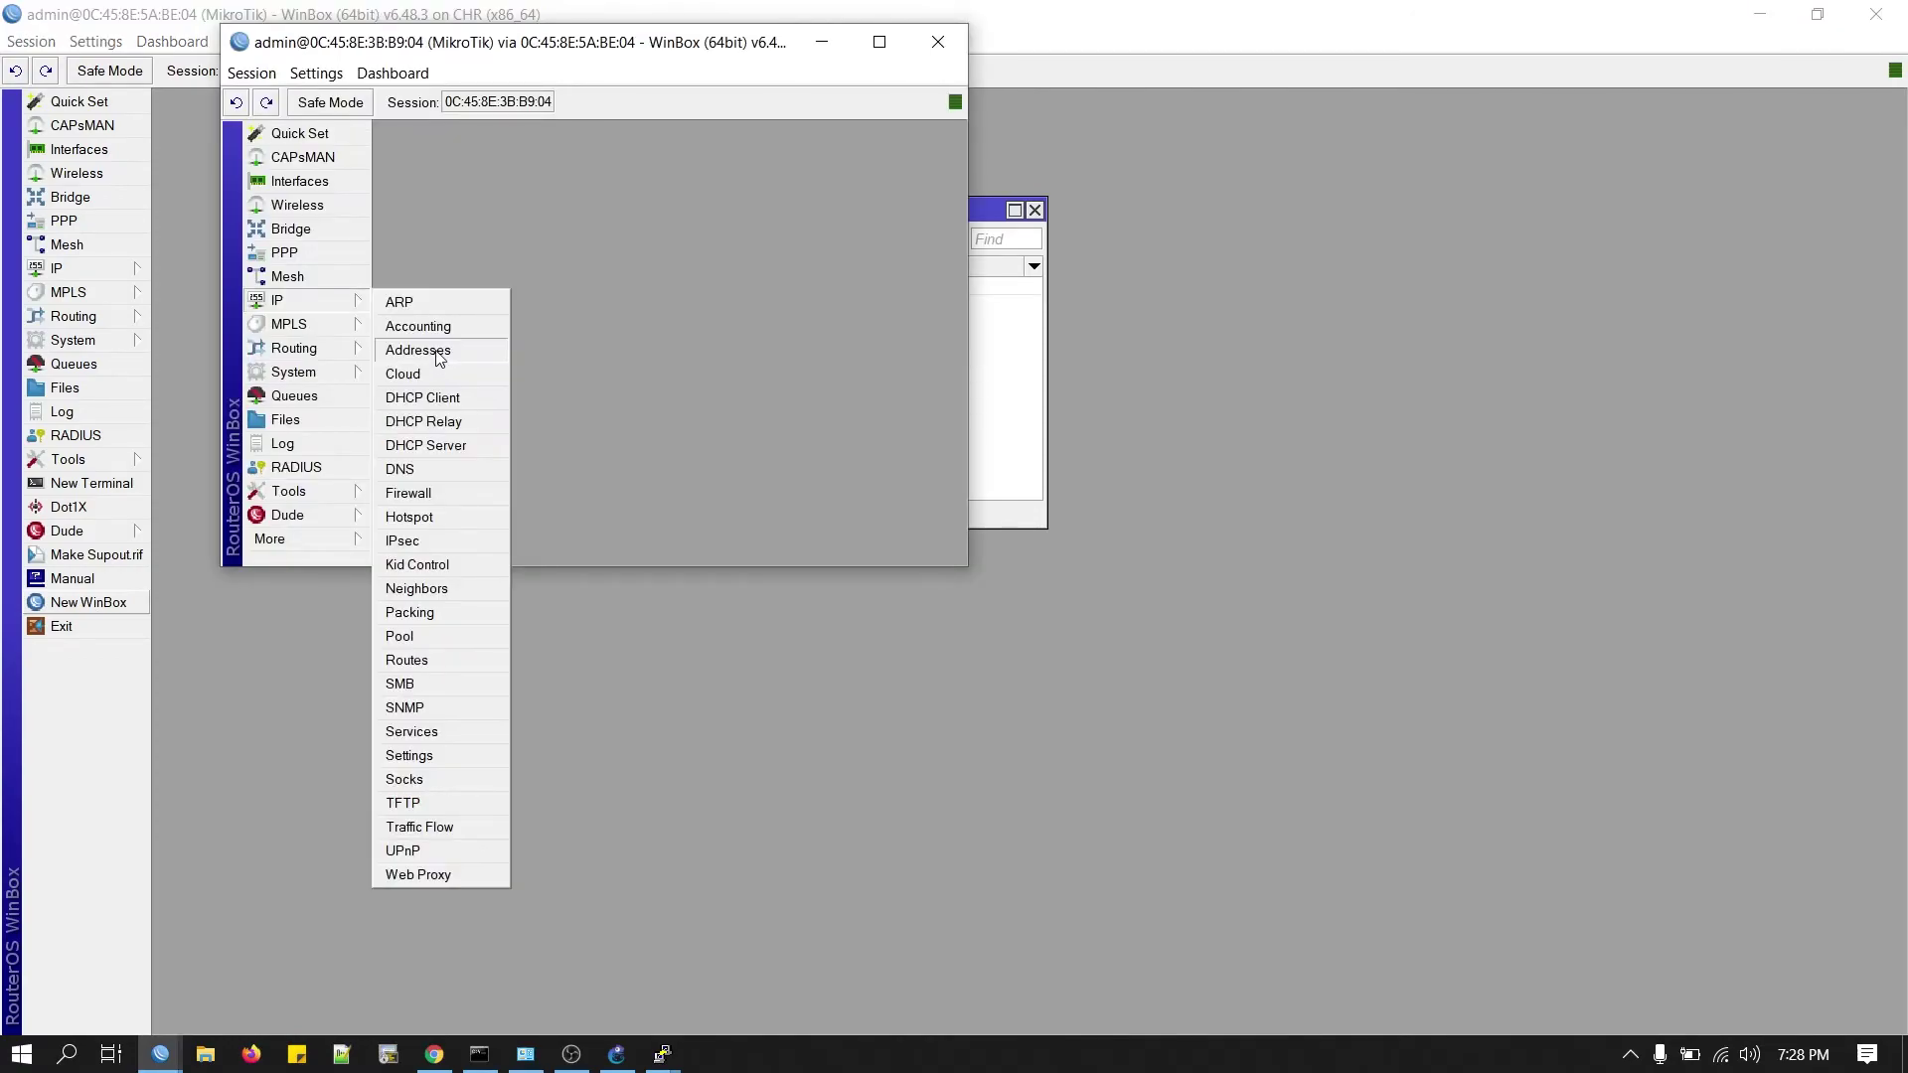
pyautogui.click(438, 356)
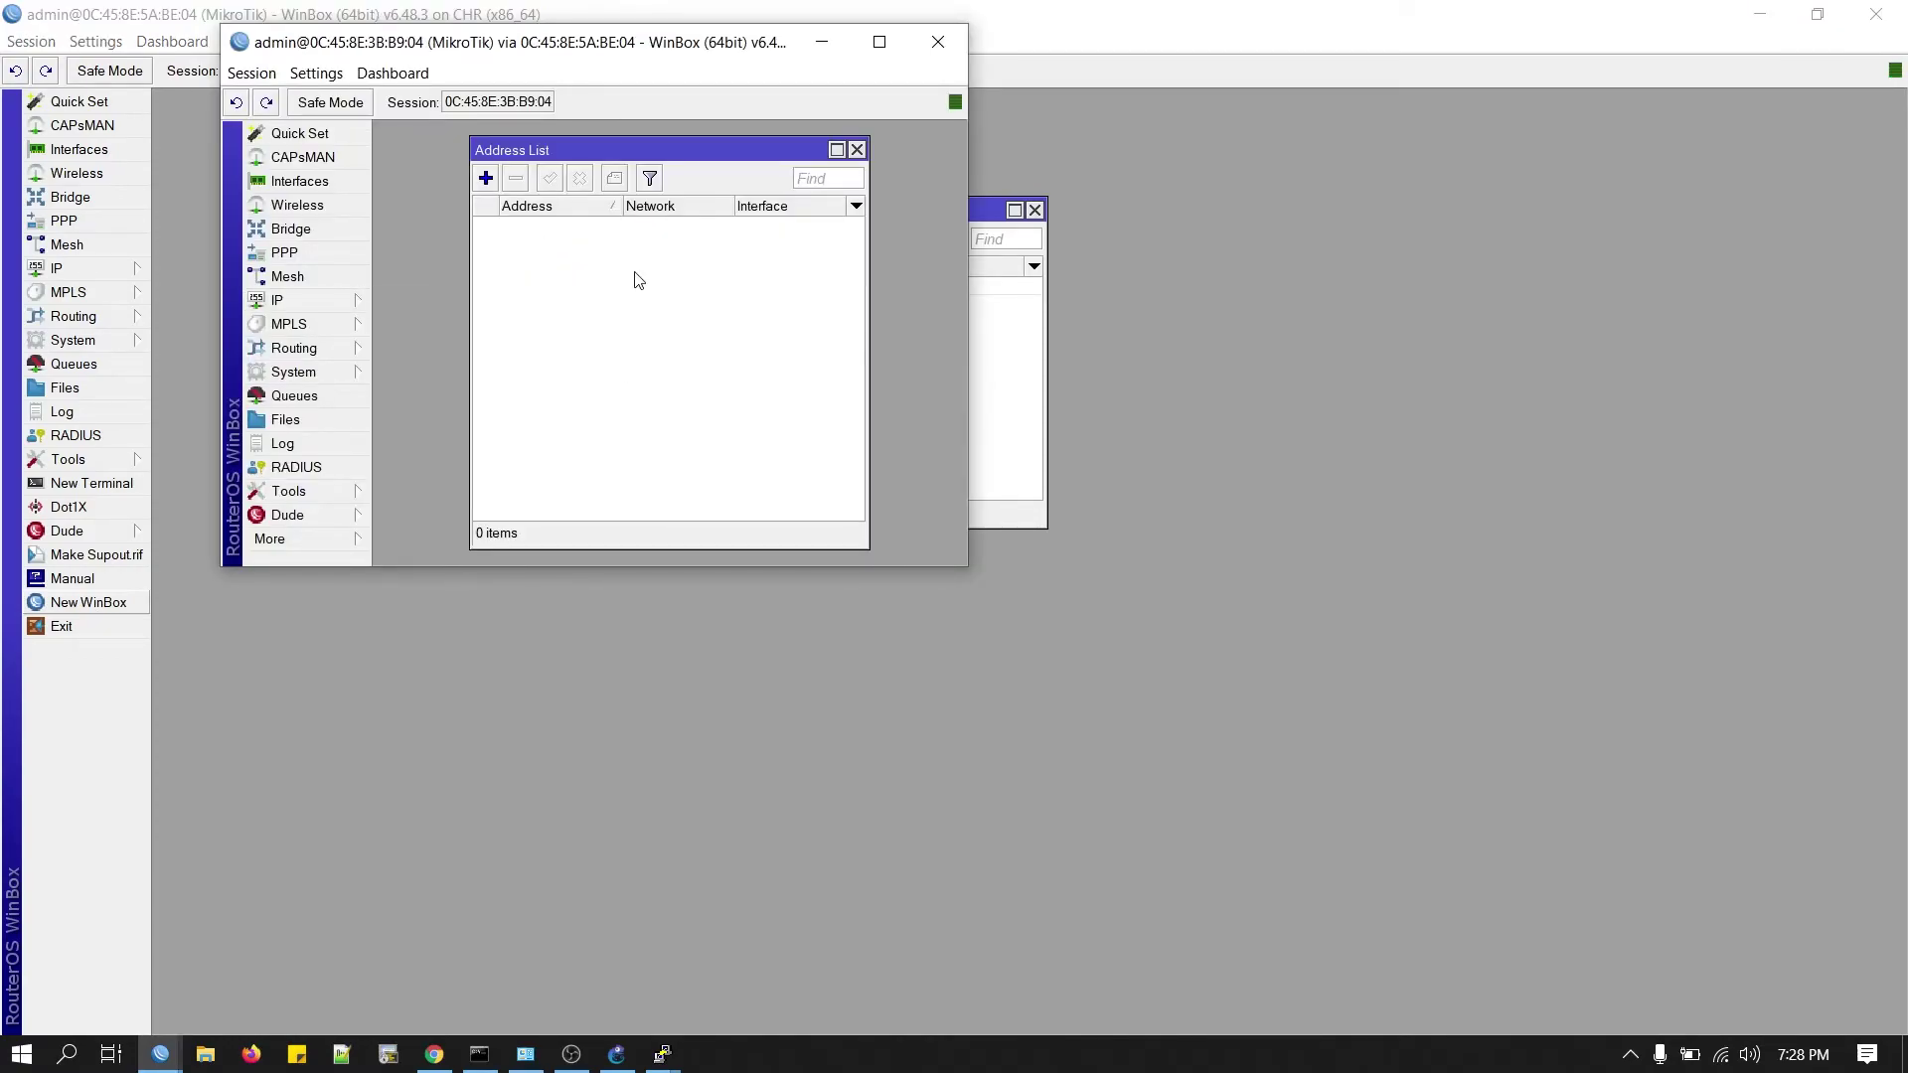
pyautogui.moveTo(526, 42); pyautogui.dragTo(1904, 437)
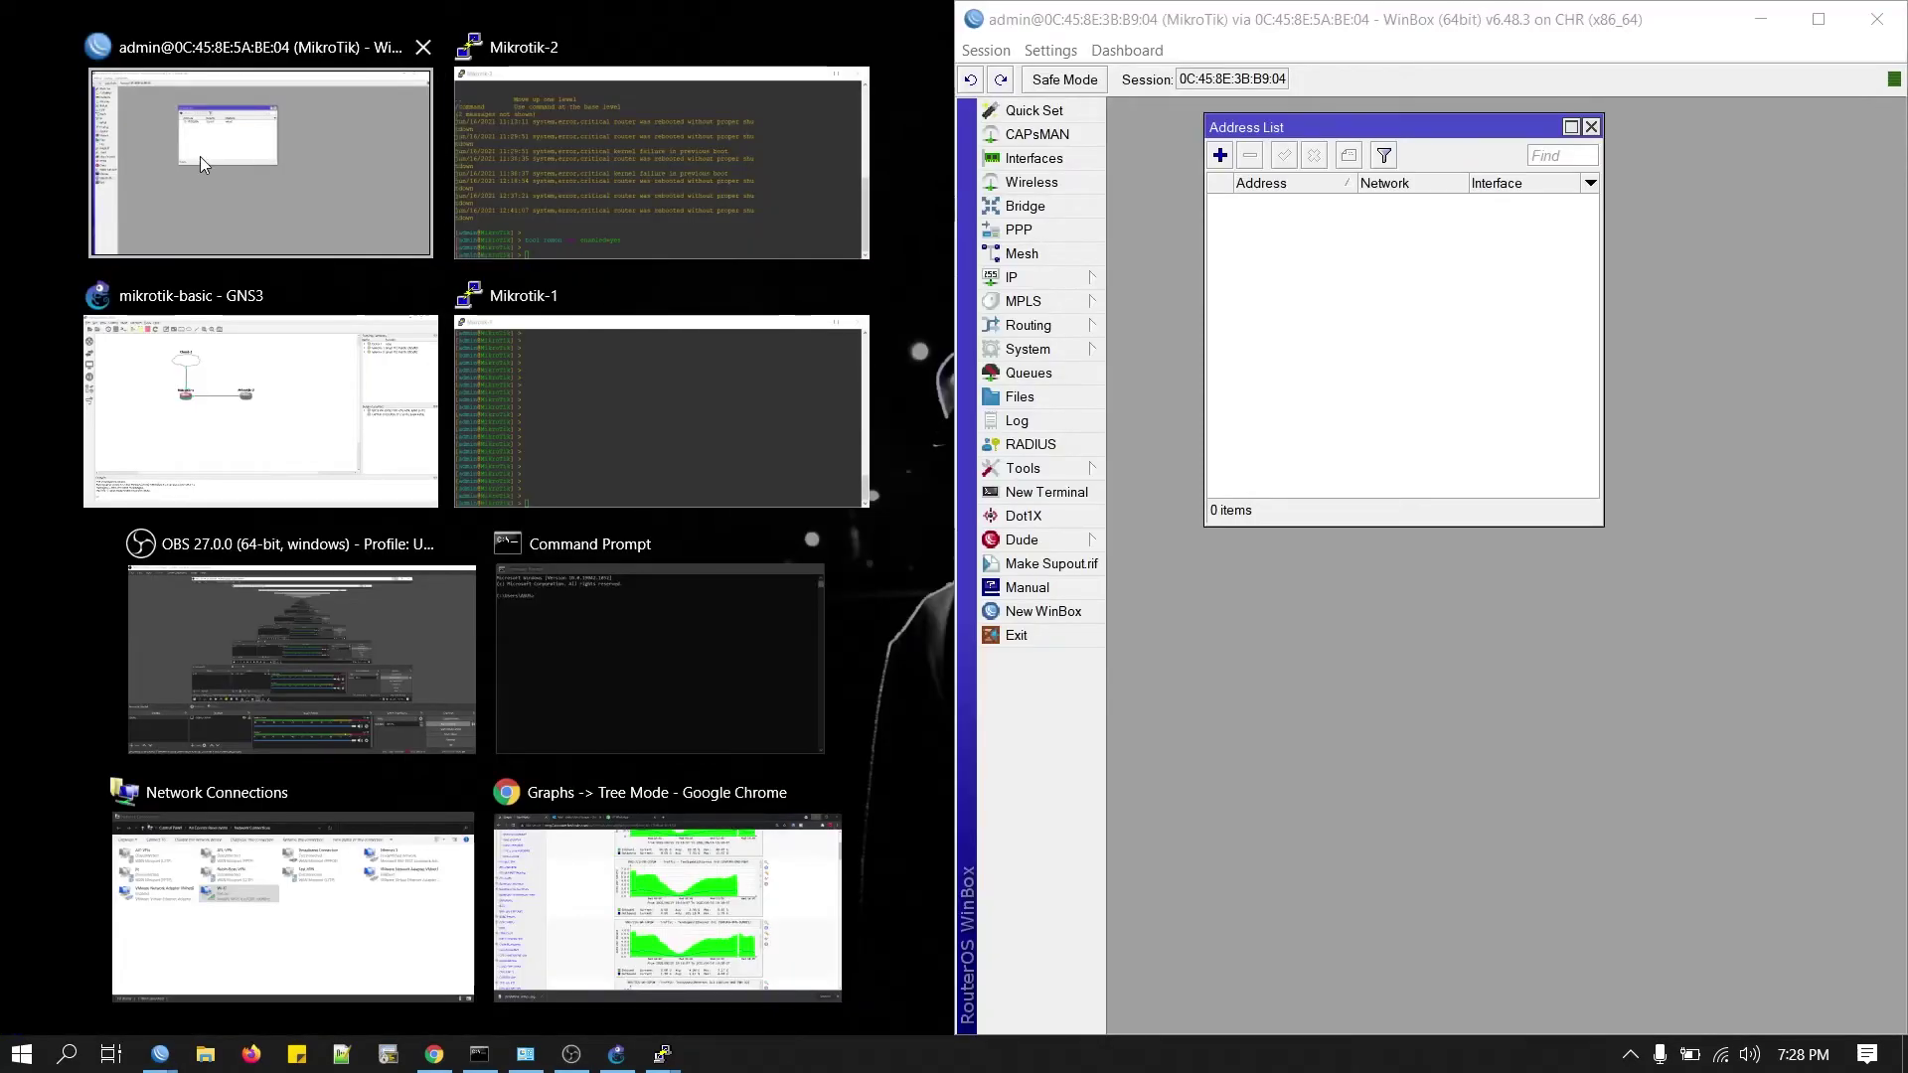
pyautogui.click(199, 157)
pyautogui.moveTo(664, 217); pyautogui.dragTo(308, 209)
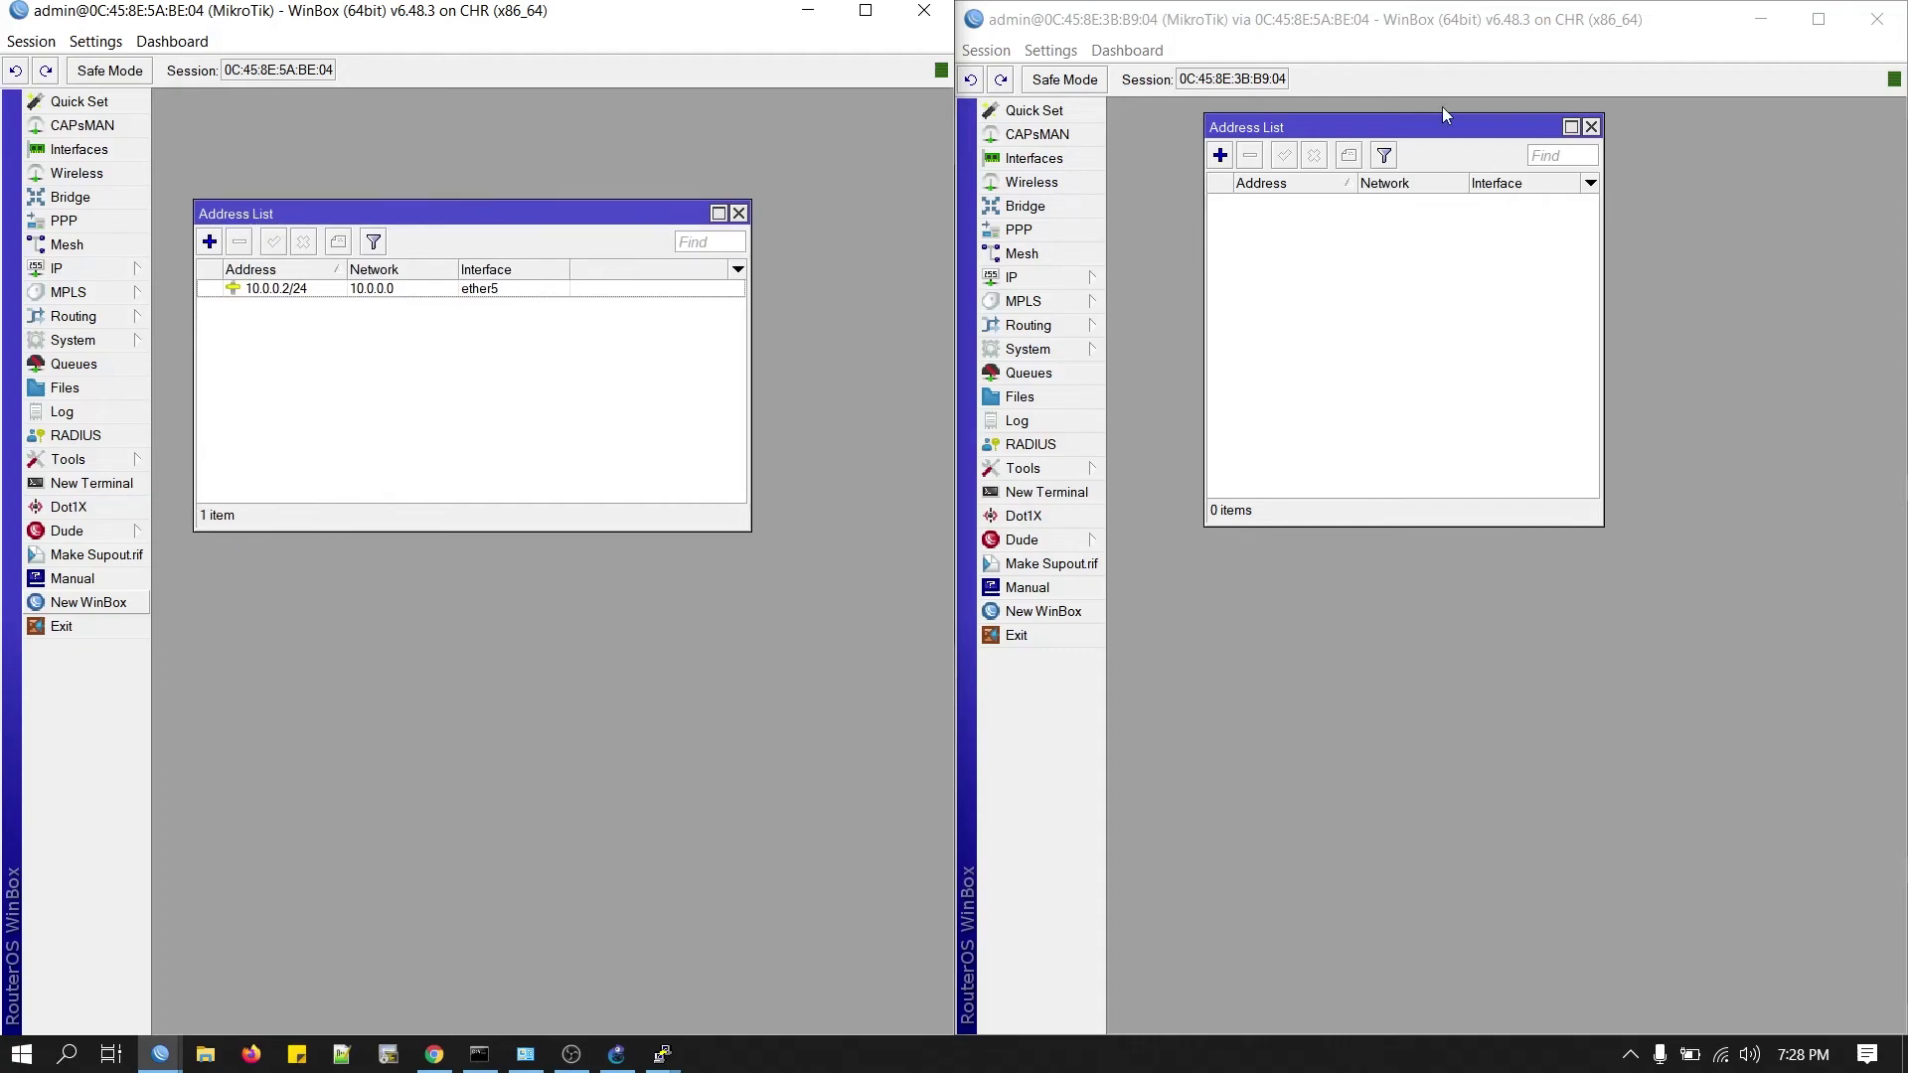
# Add 192.168.1.2/30 on ether1 to the second router's address list.
pyautogui.click(1220, 155)
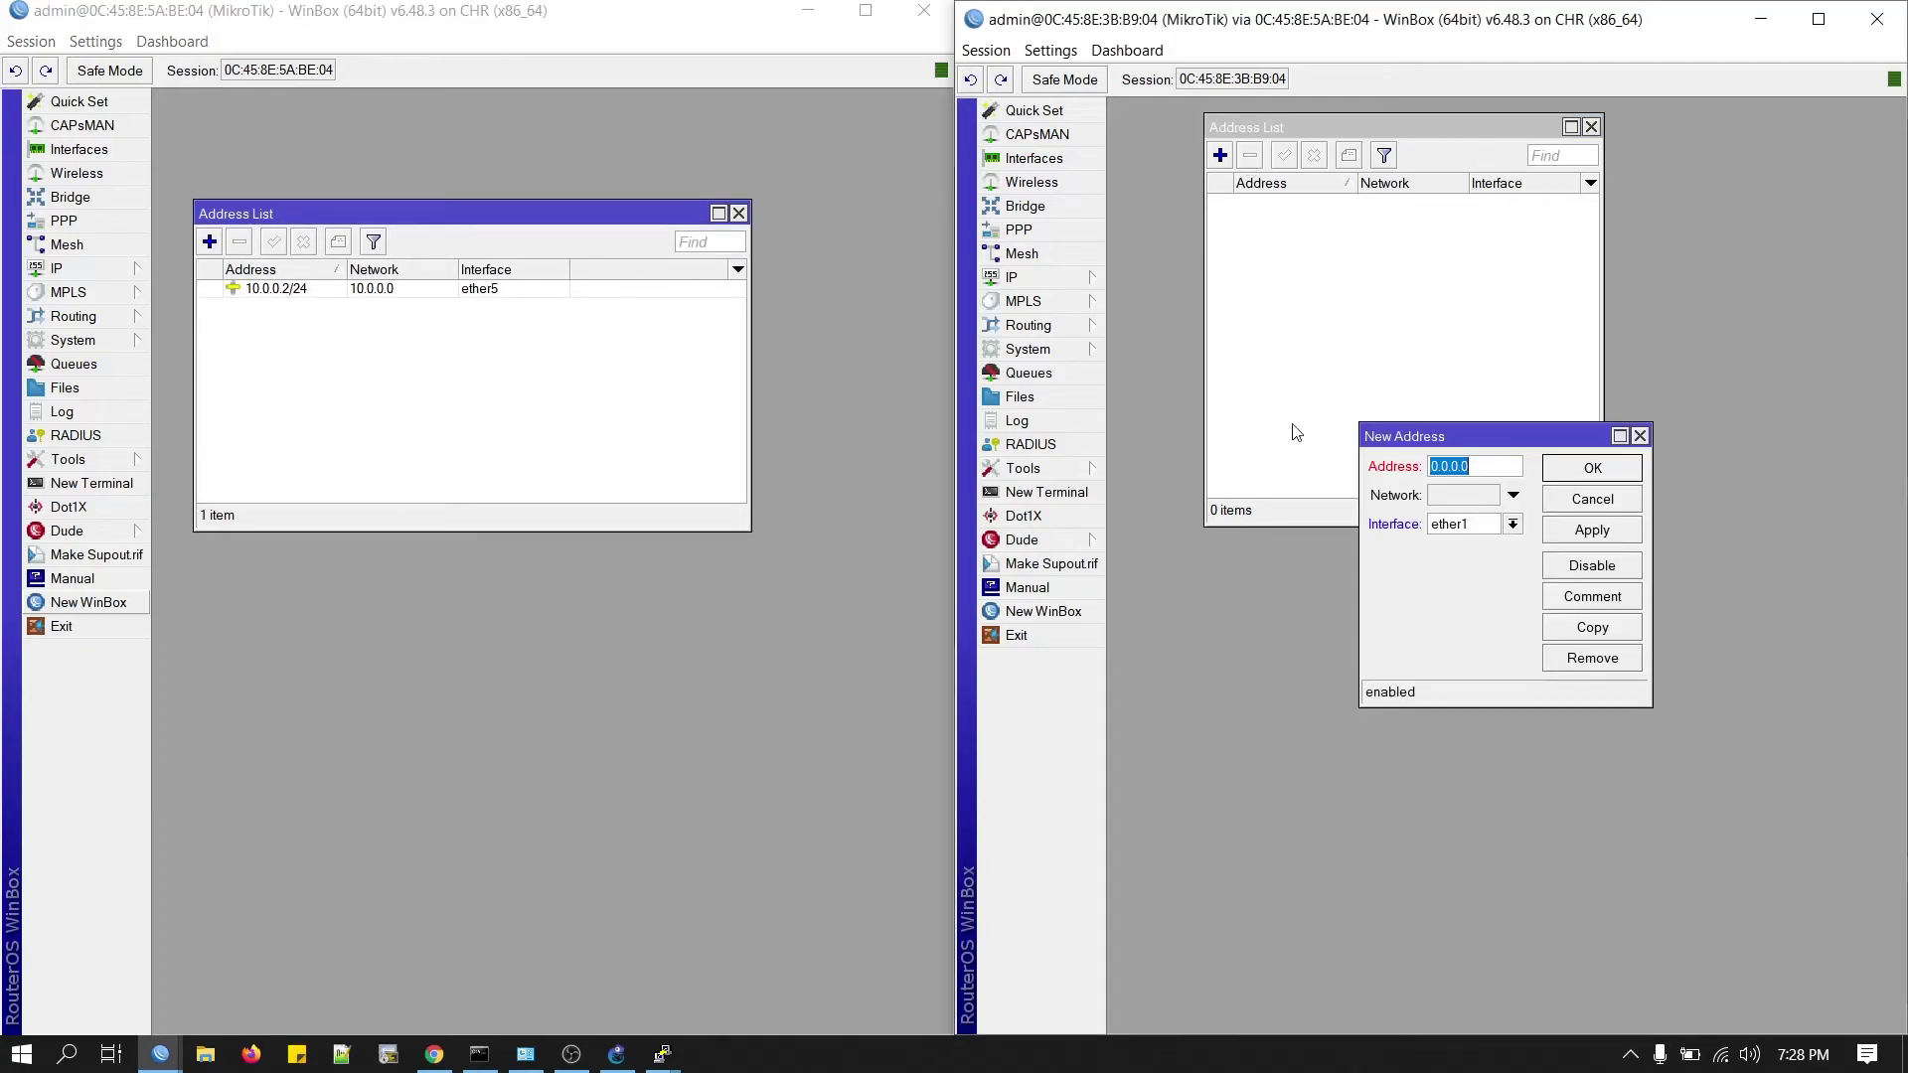
pyautogui.write('192.168.1.2/30')
pyautogui.click(1572, 532)
pyautogui.click(1621, 477)
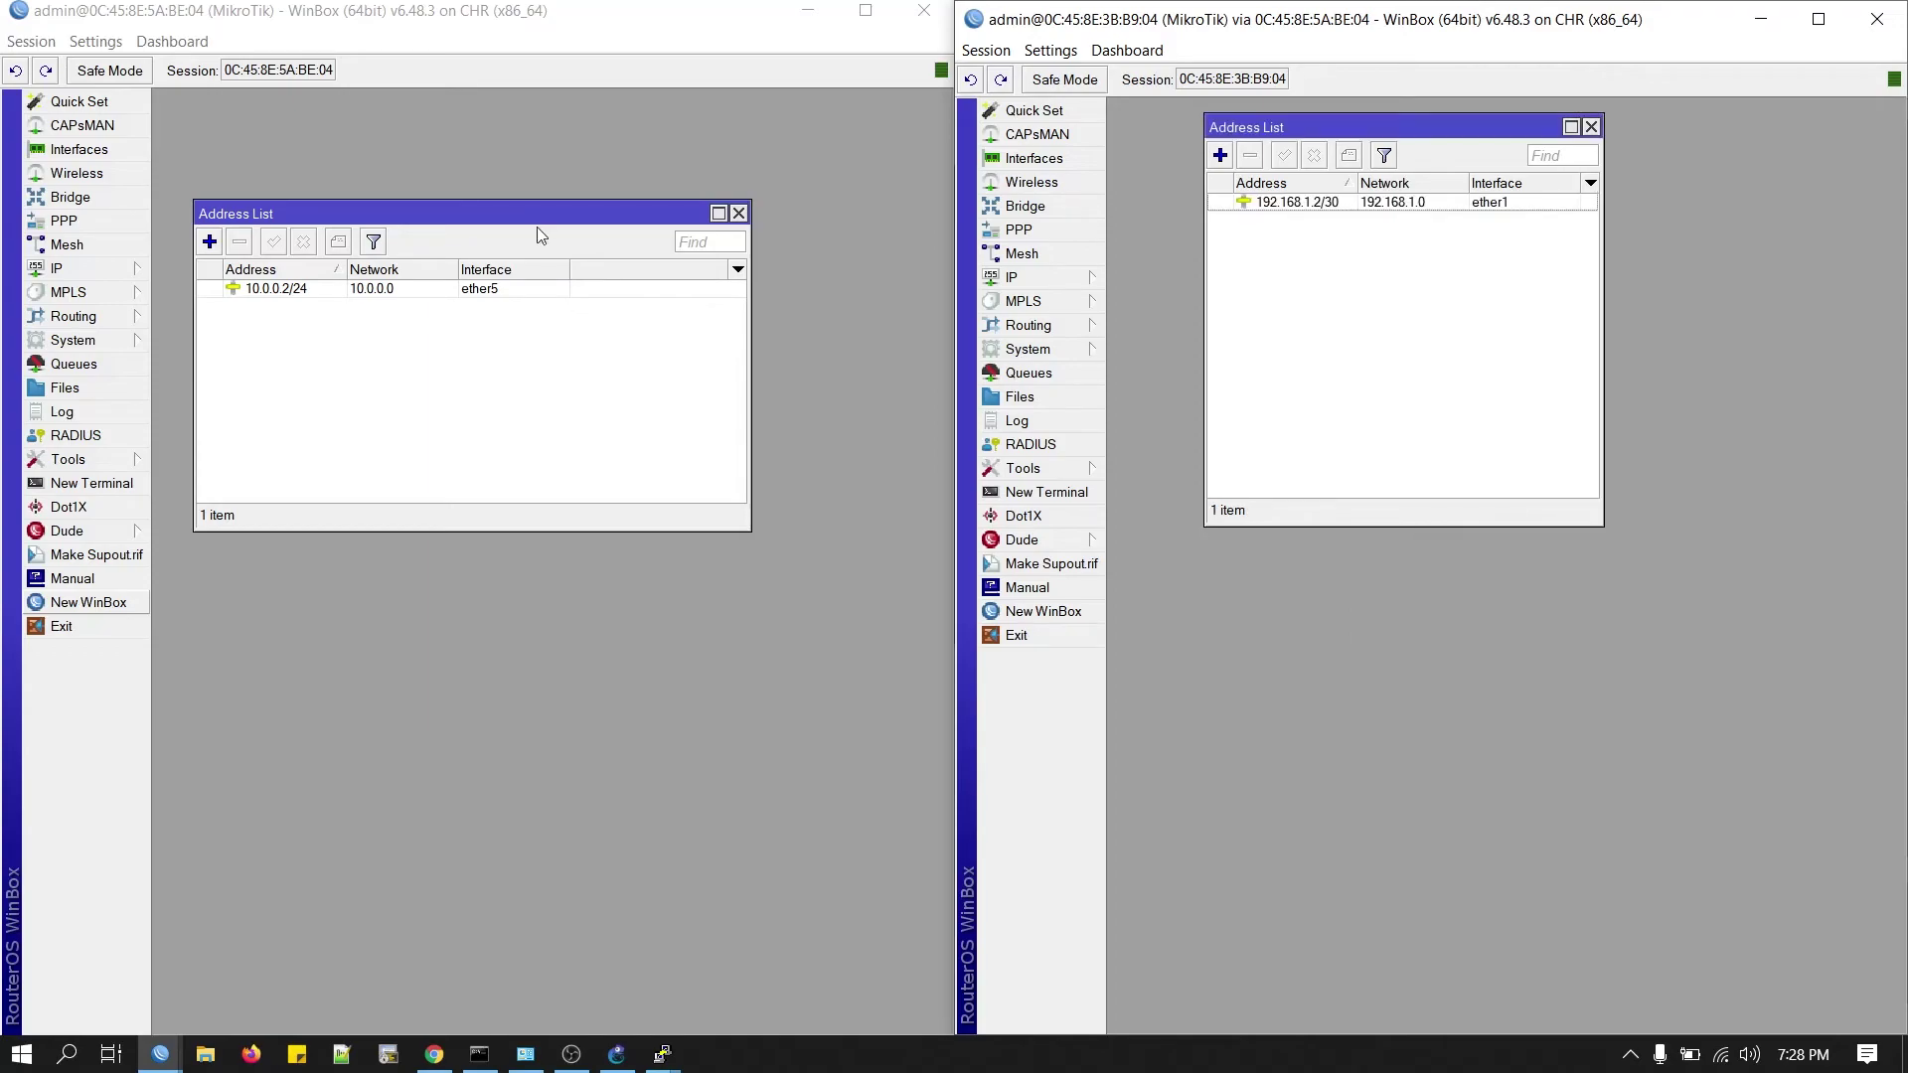
# Add 192.168.1.1/30 on ether1 to the first router's address list.
pyautogui.click(208, 241)
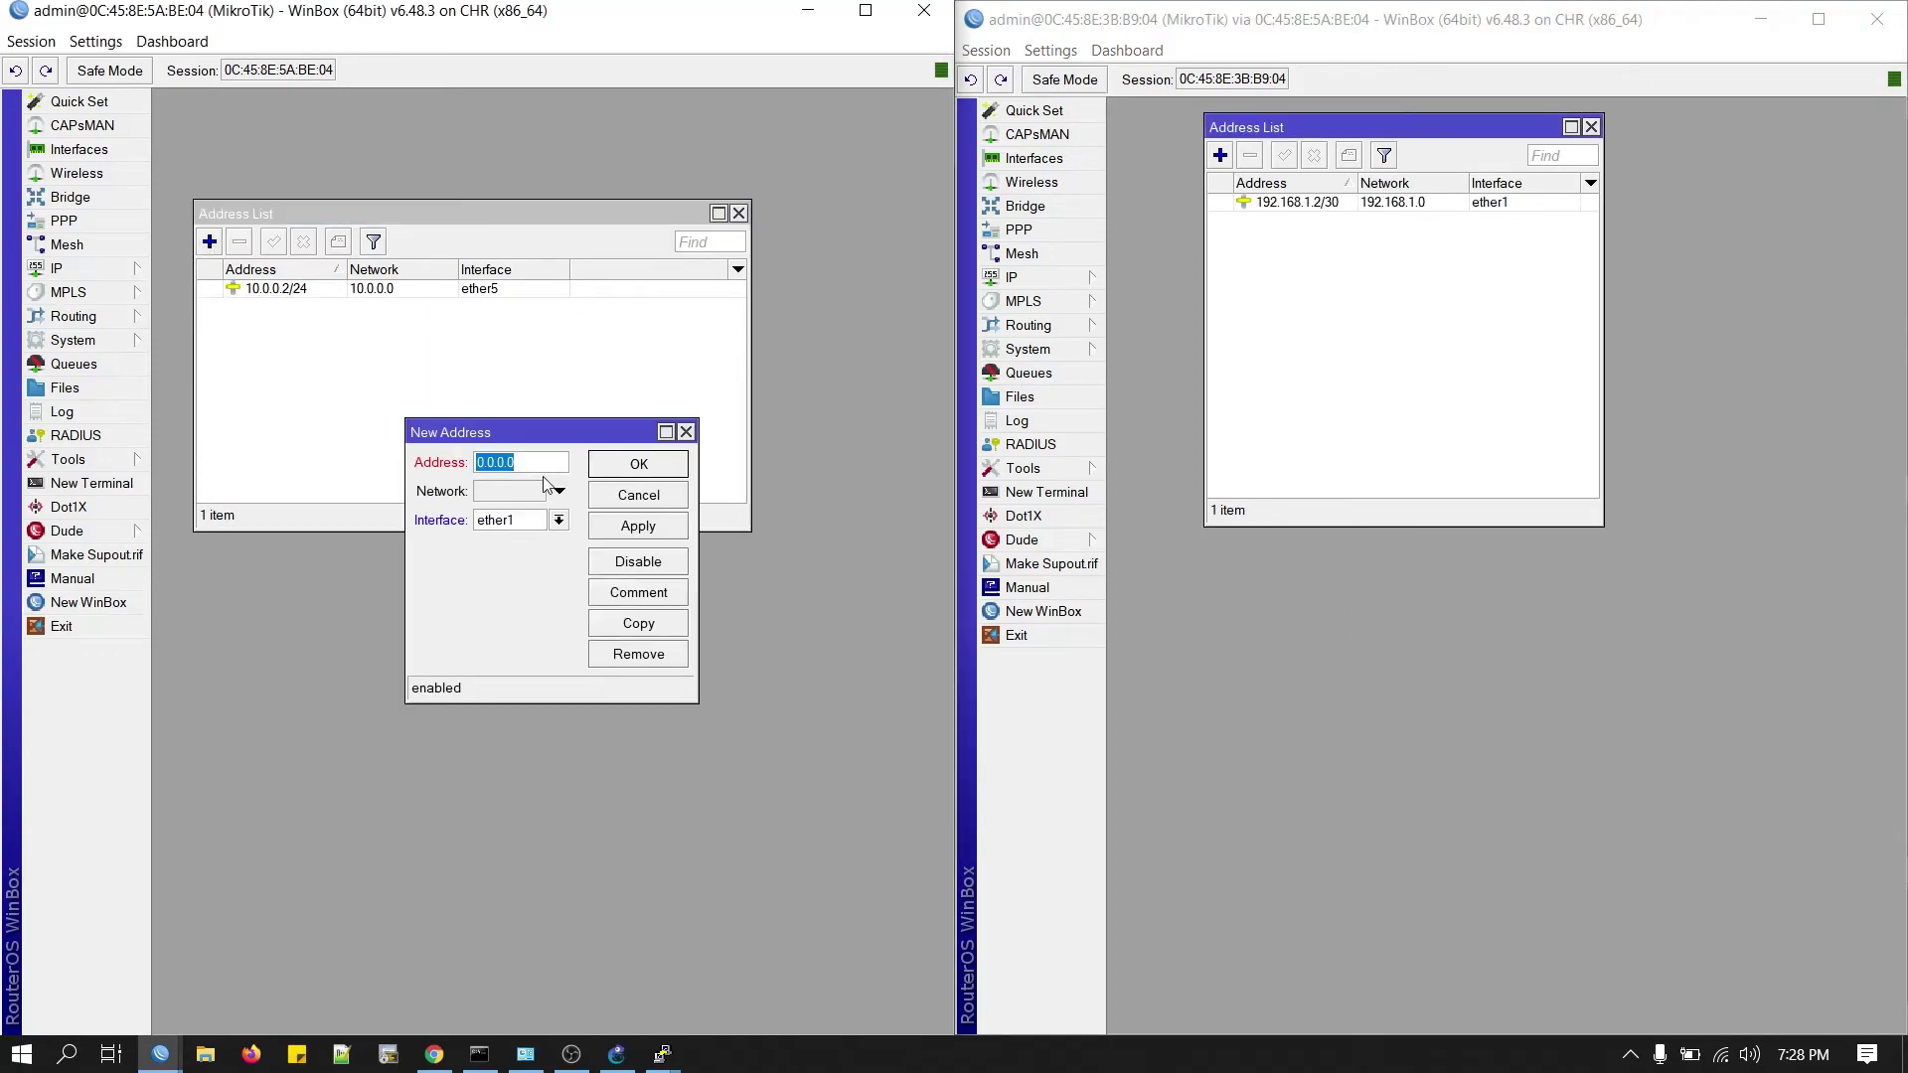
pyautogui.write('192.168.1.1/30')
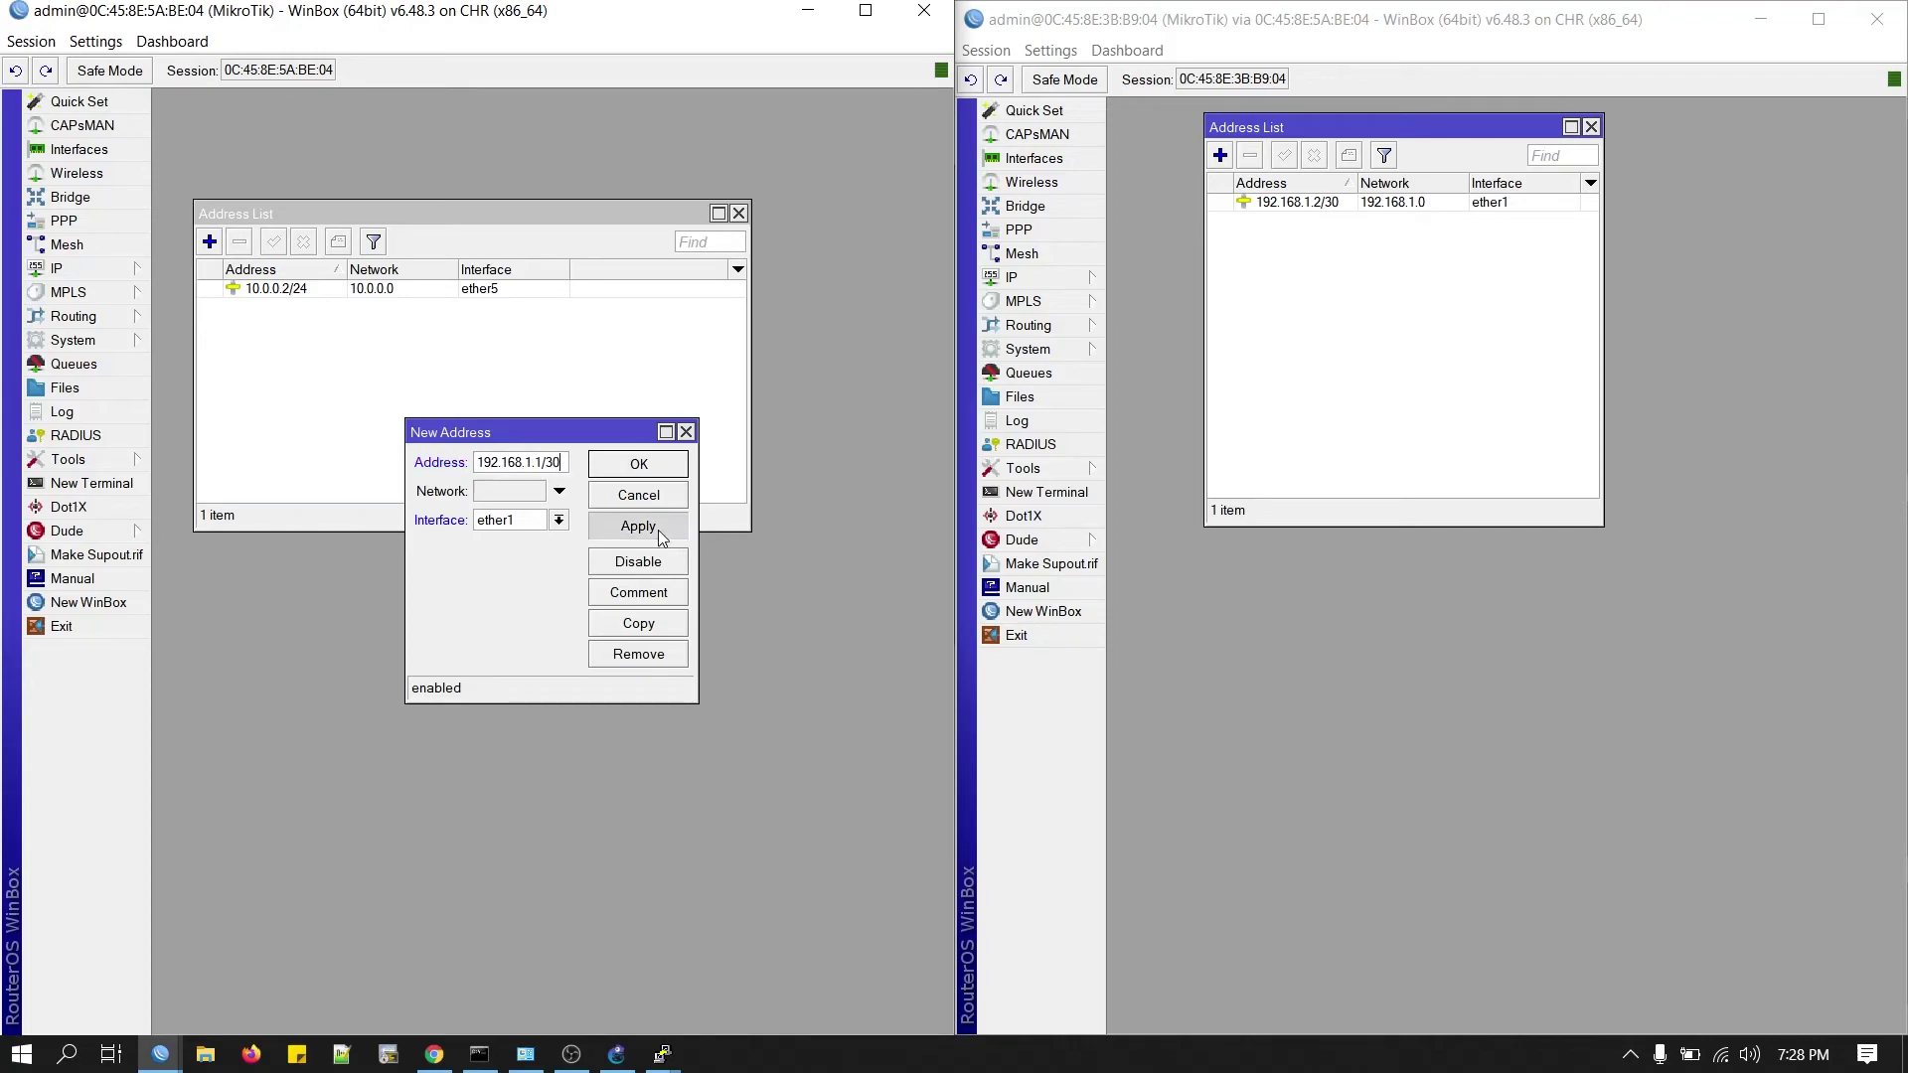
pyautogui.click(664, 526)
pyautogui.click(663, 473)
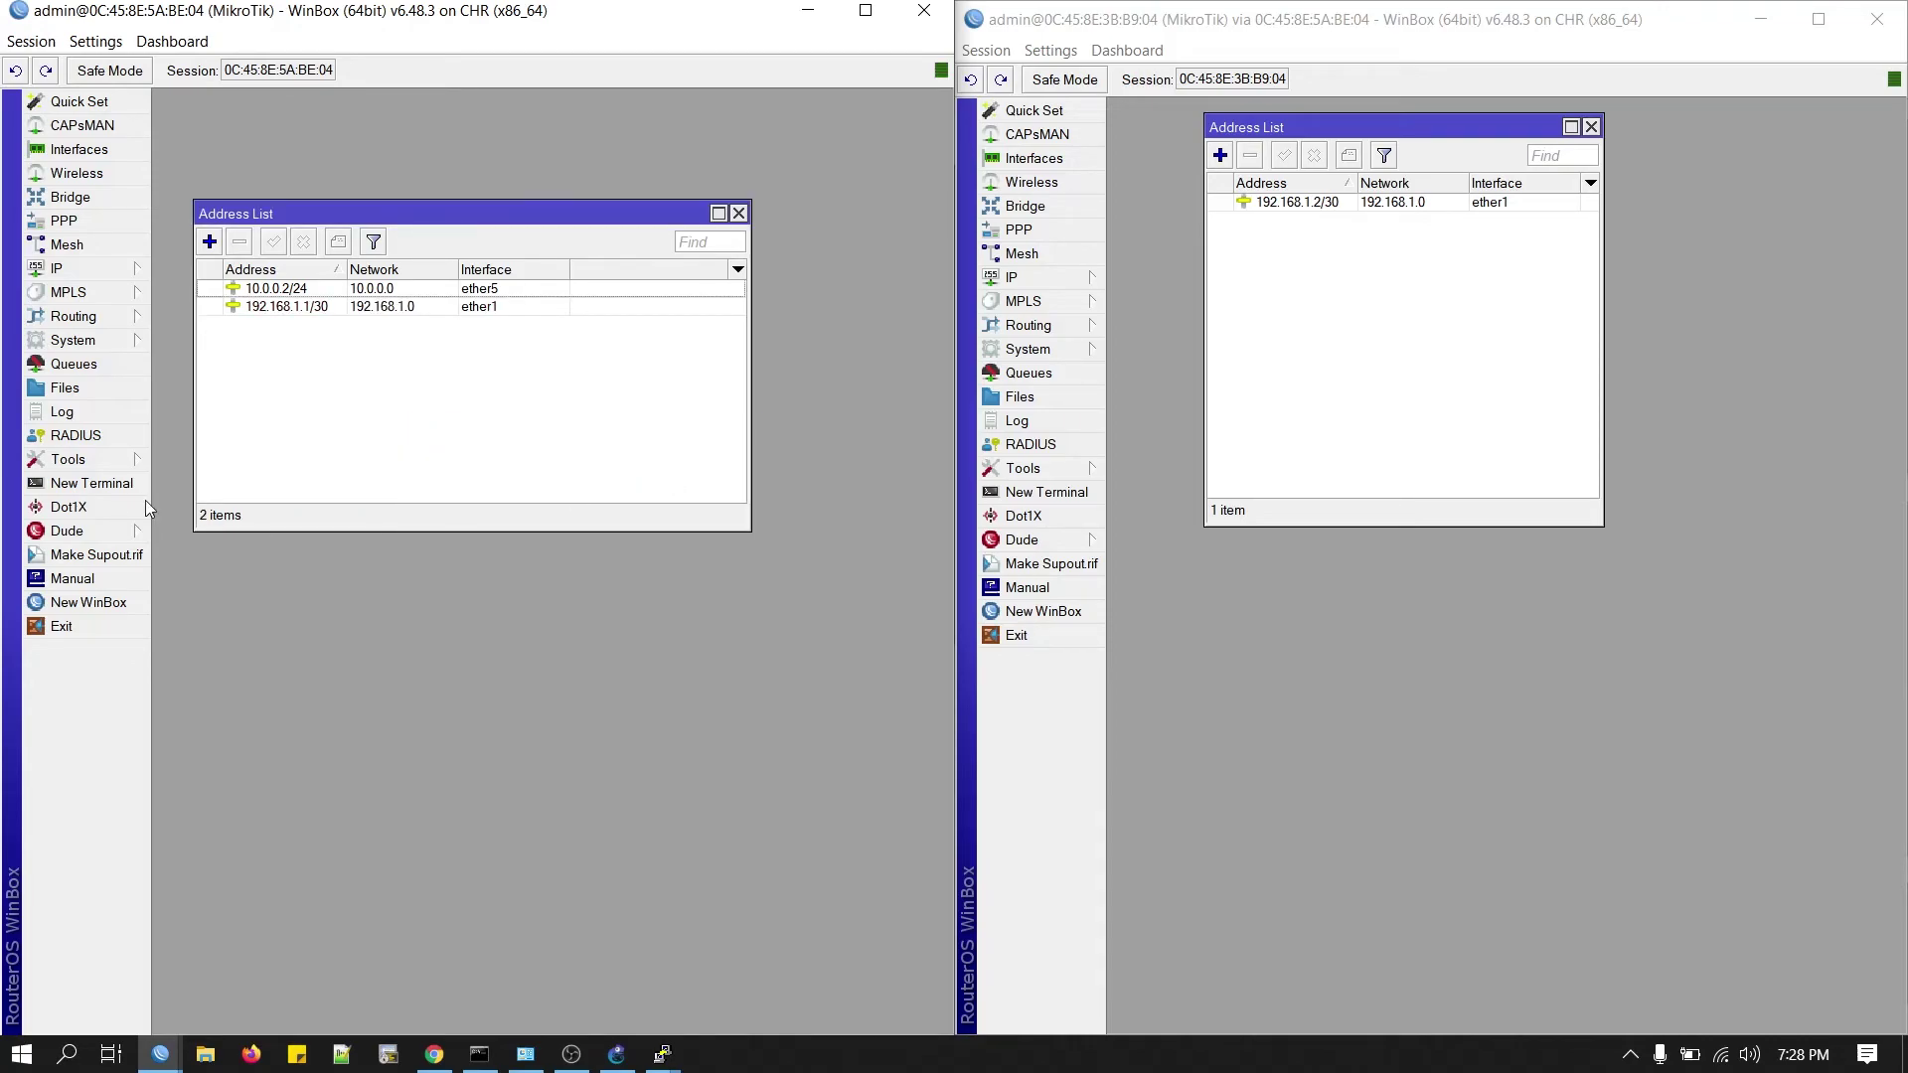
# Ping 192.168.1.2 from the first router's terminal, then stop it to see the reply summary.
pyautogui.click(110, 483)
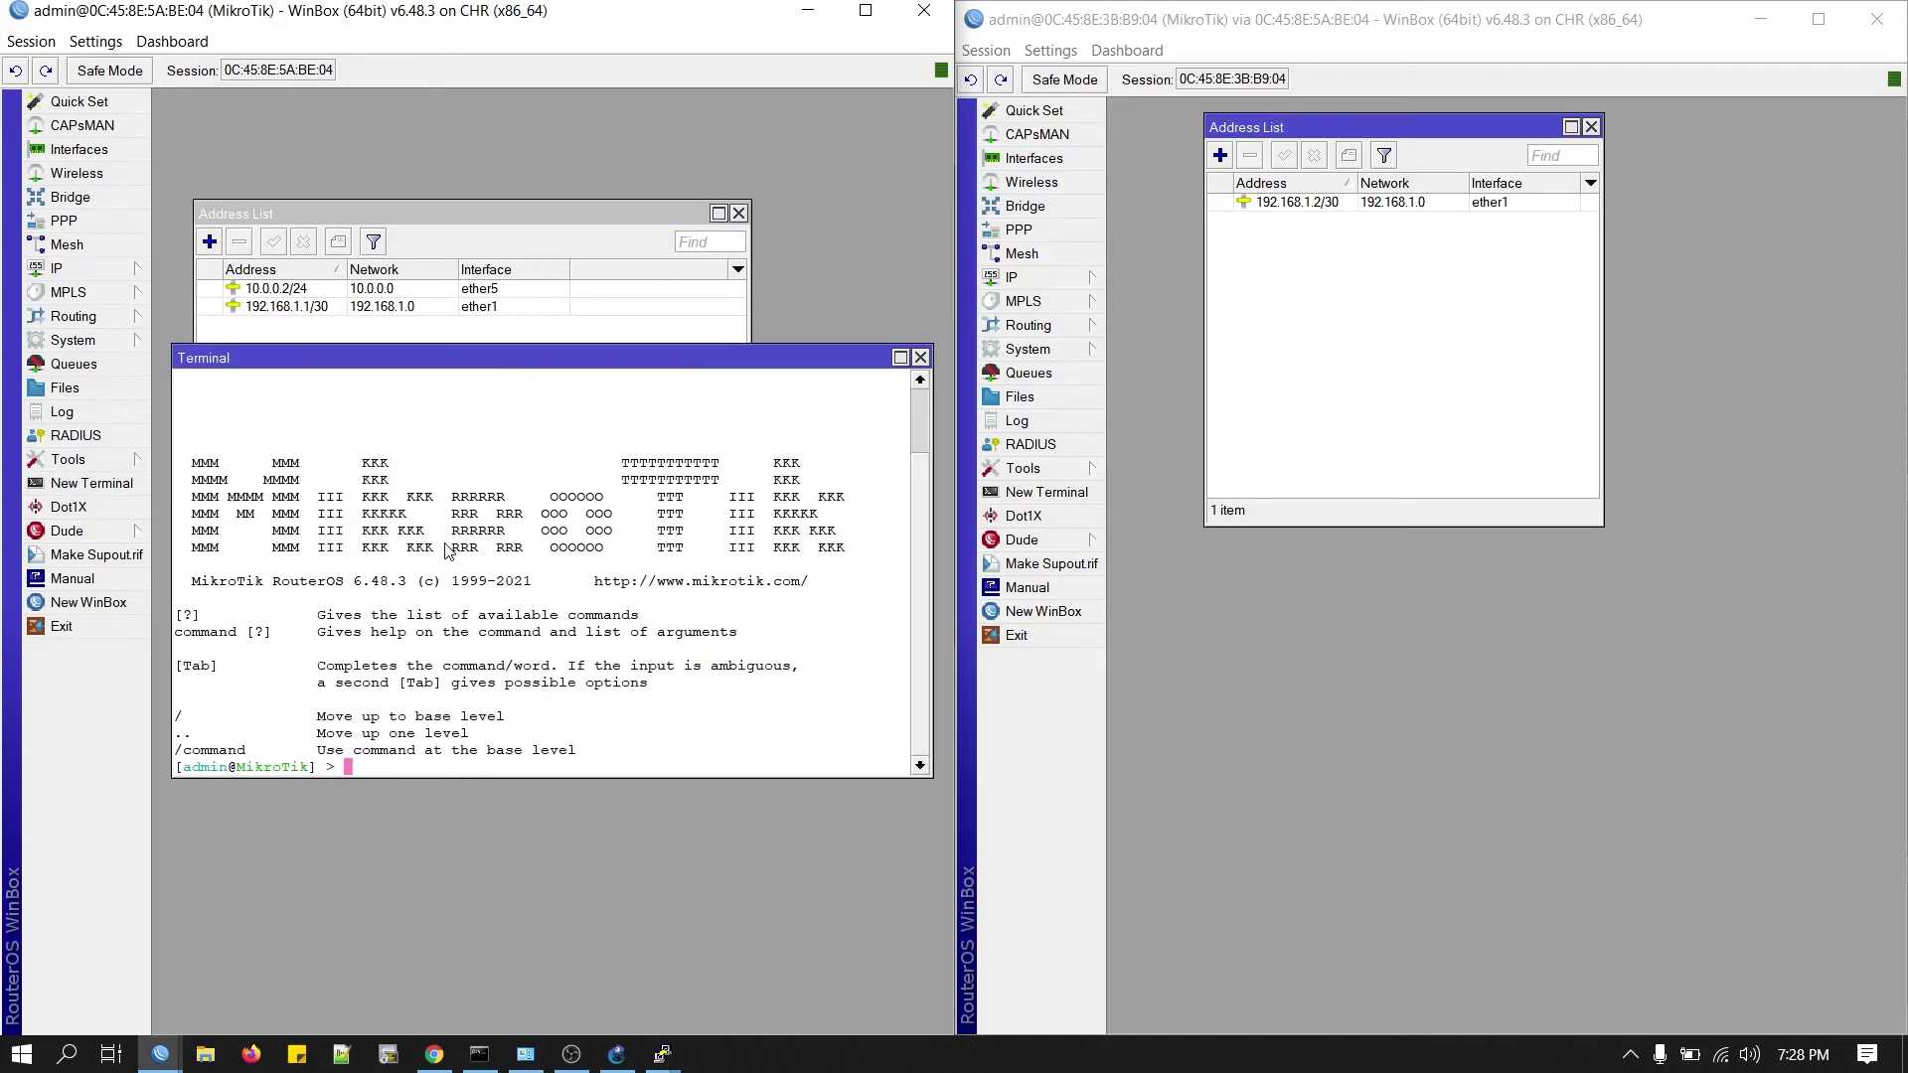
pyautogui.write('ping 192.168.1')
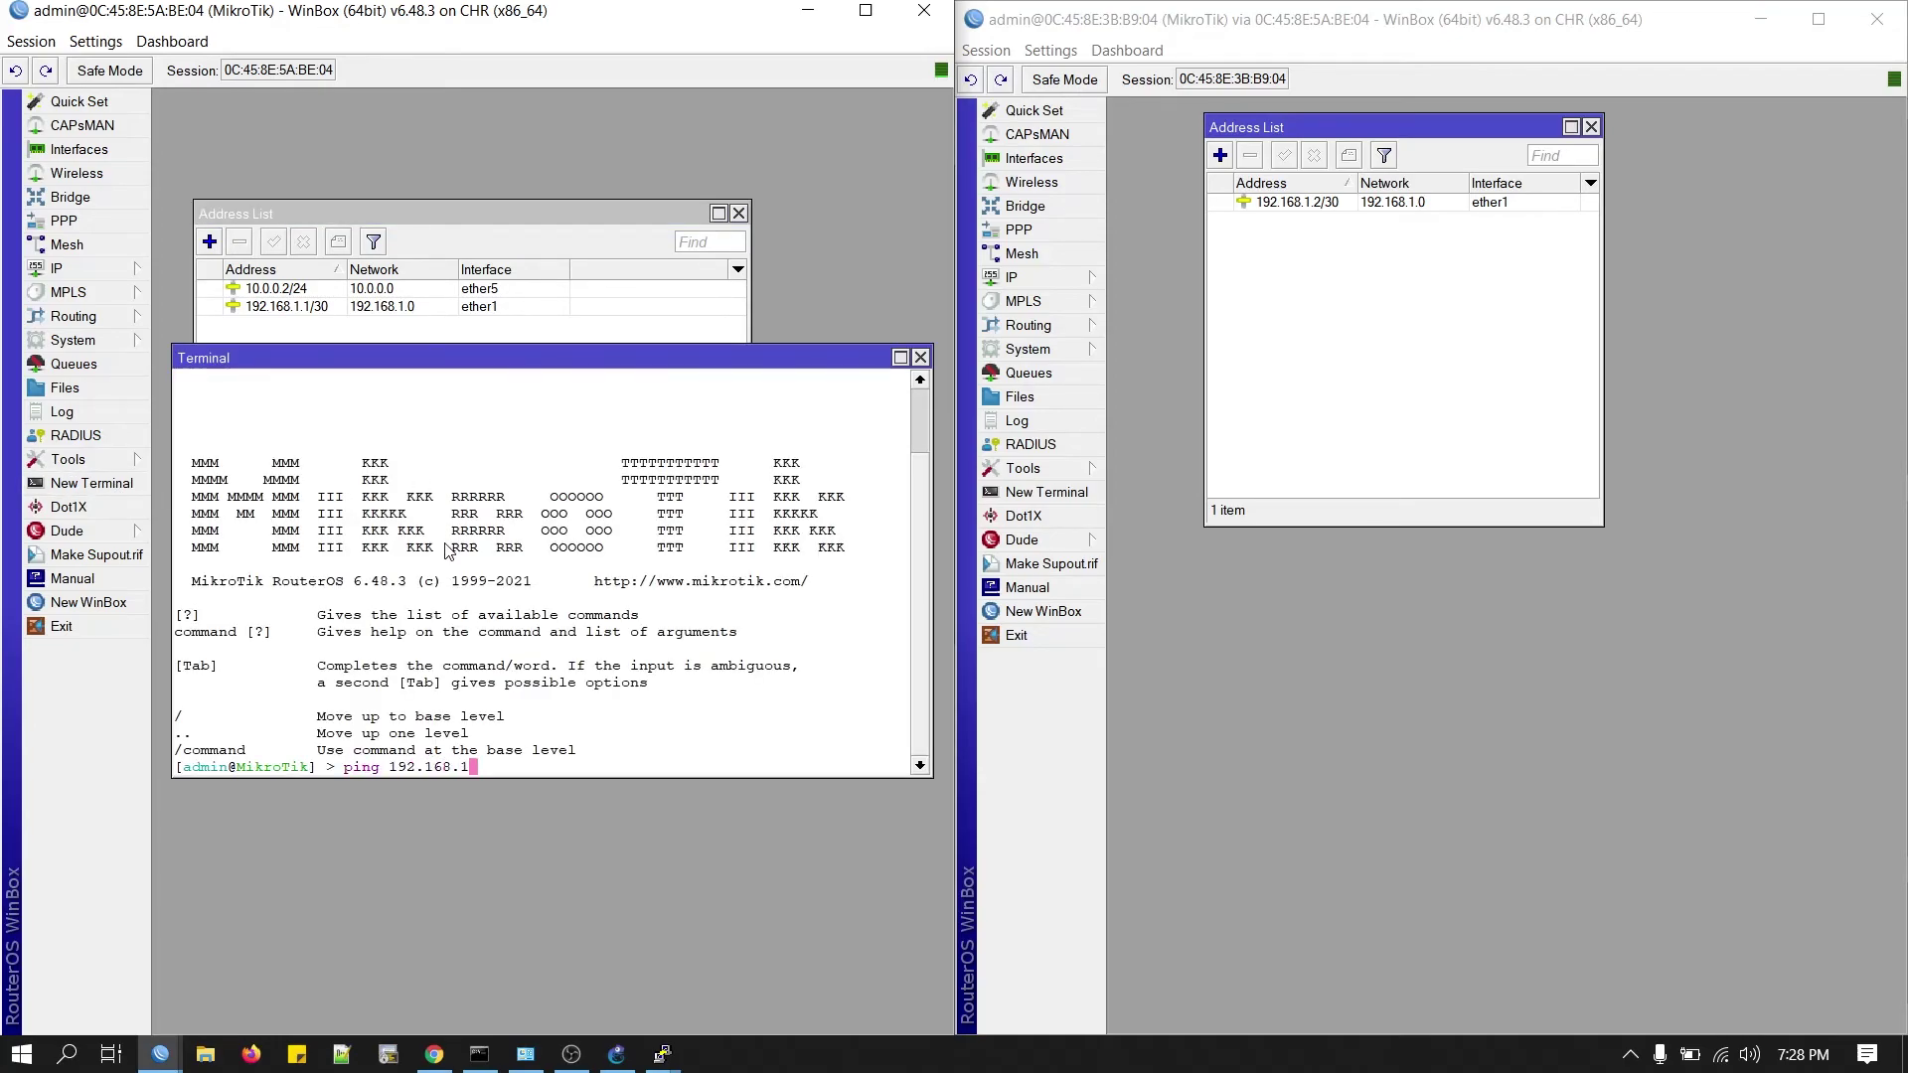
pyautogui.write('.2')
pyautogui.press('Return')
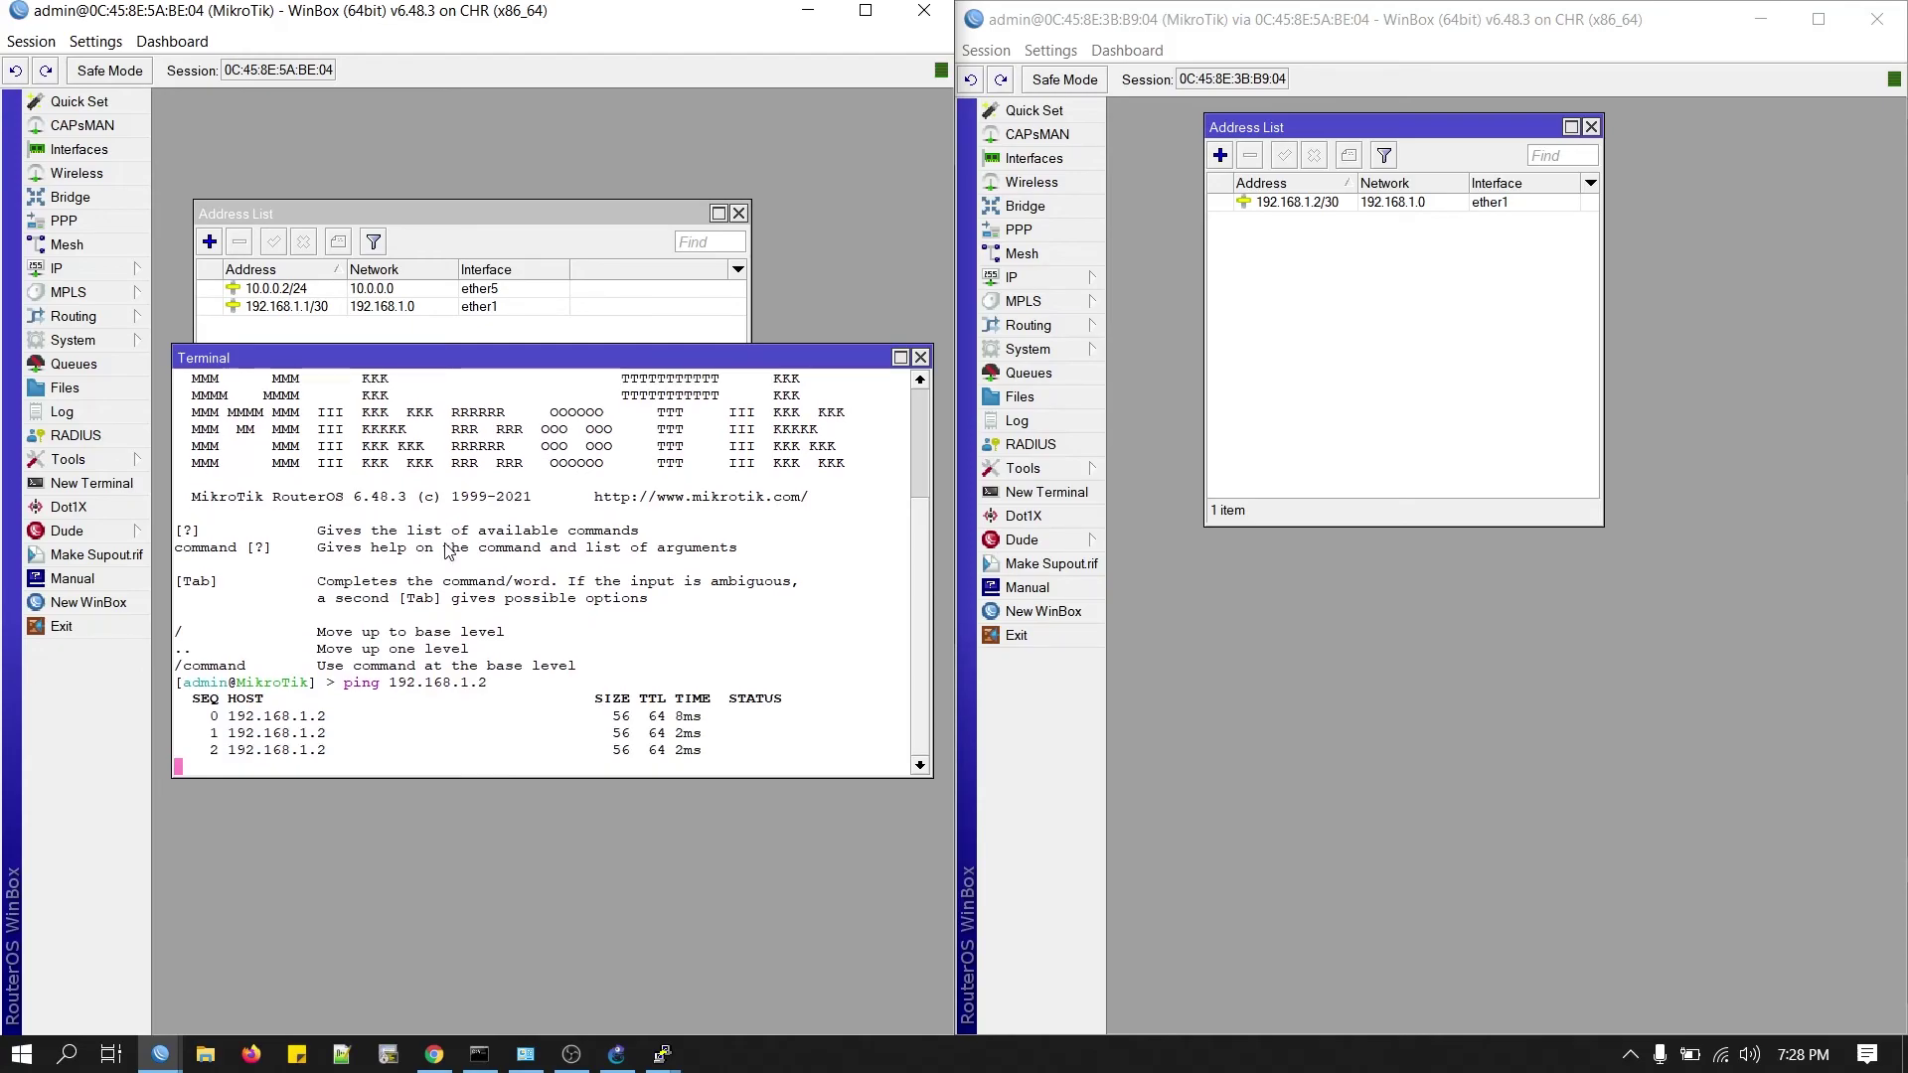
pyautogui.hotkey('ctrl', 'c')
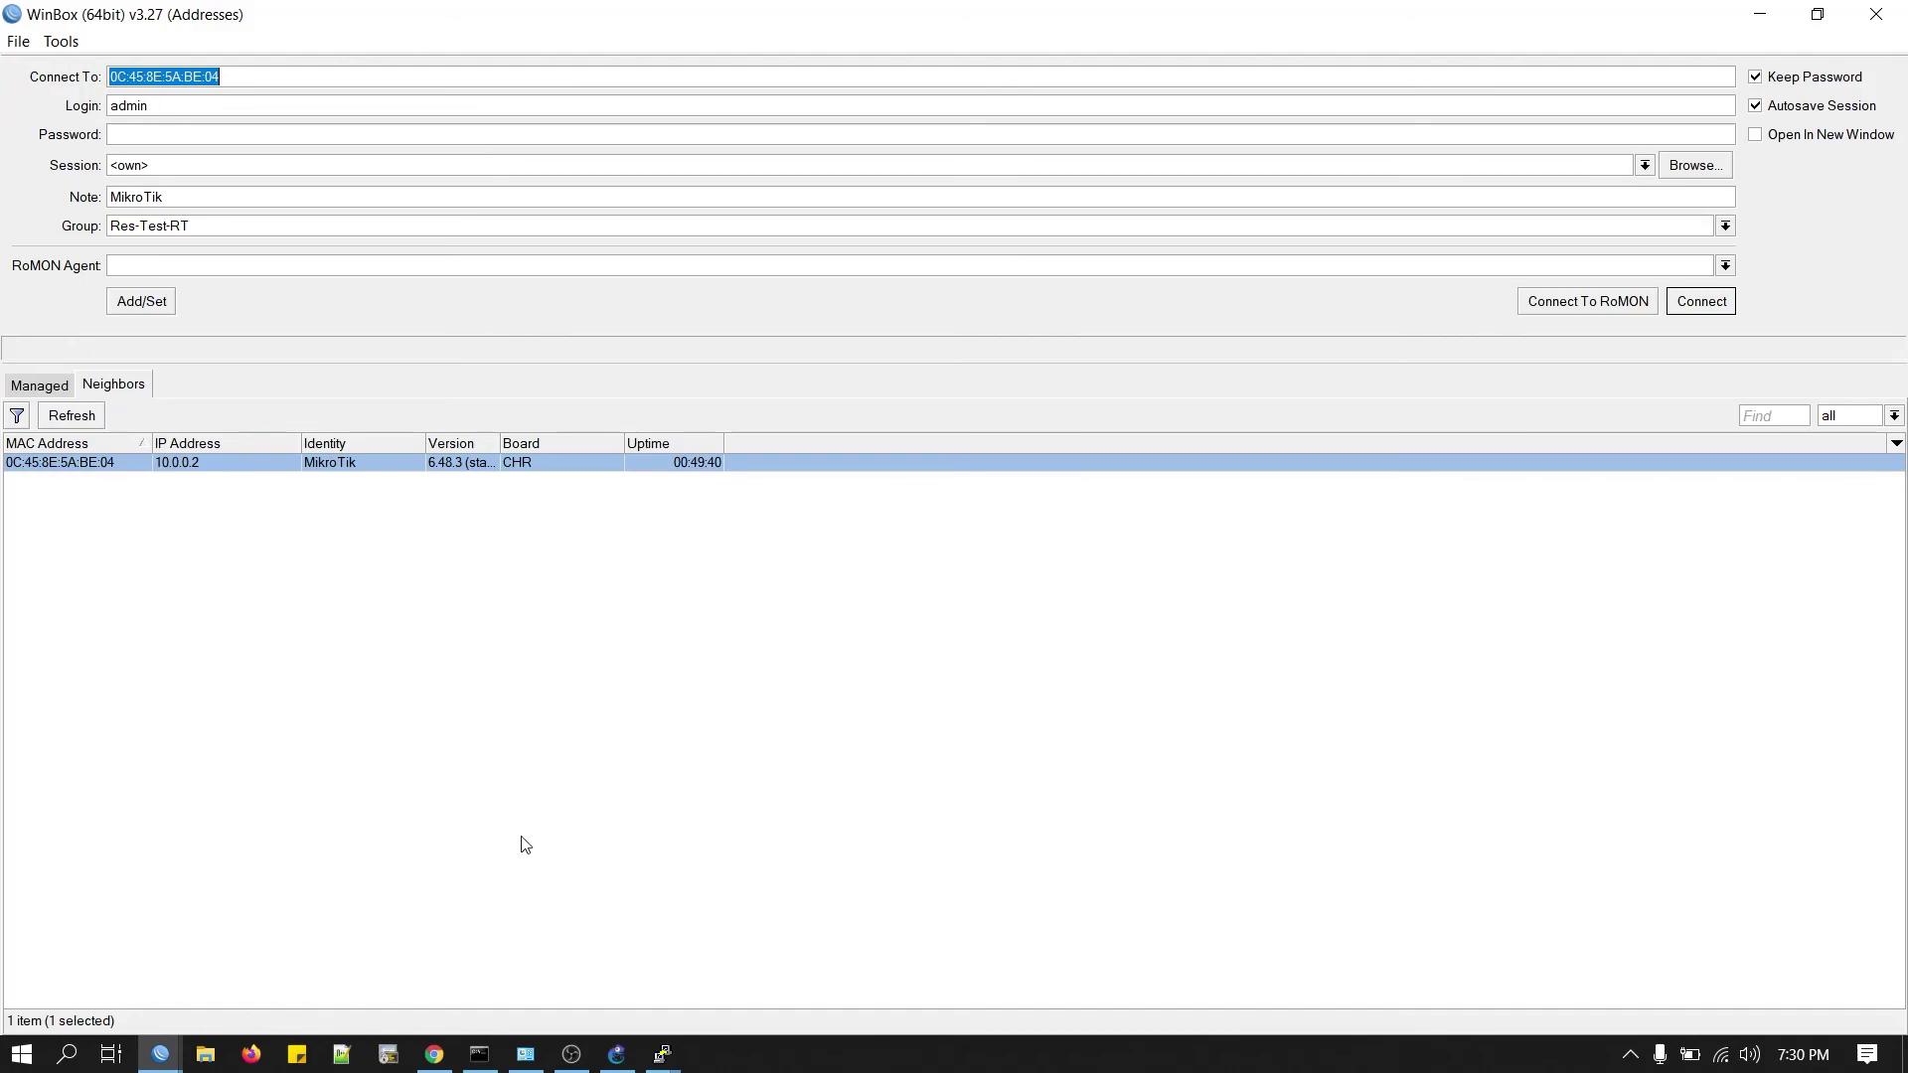
pyautogui.click(526, 1055)
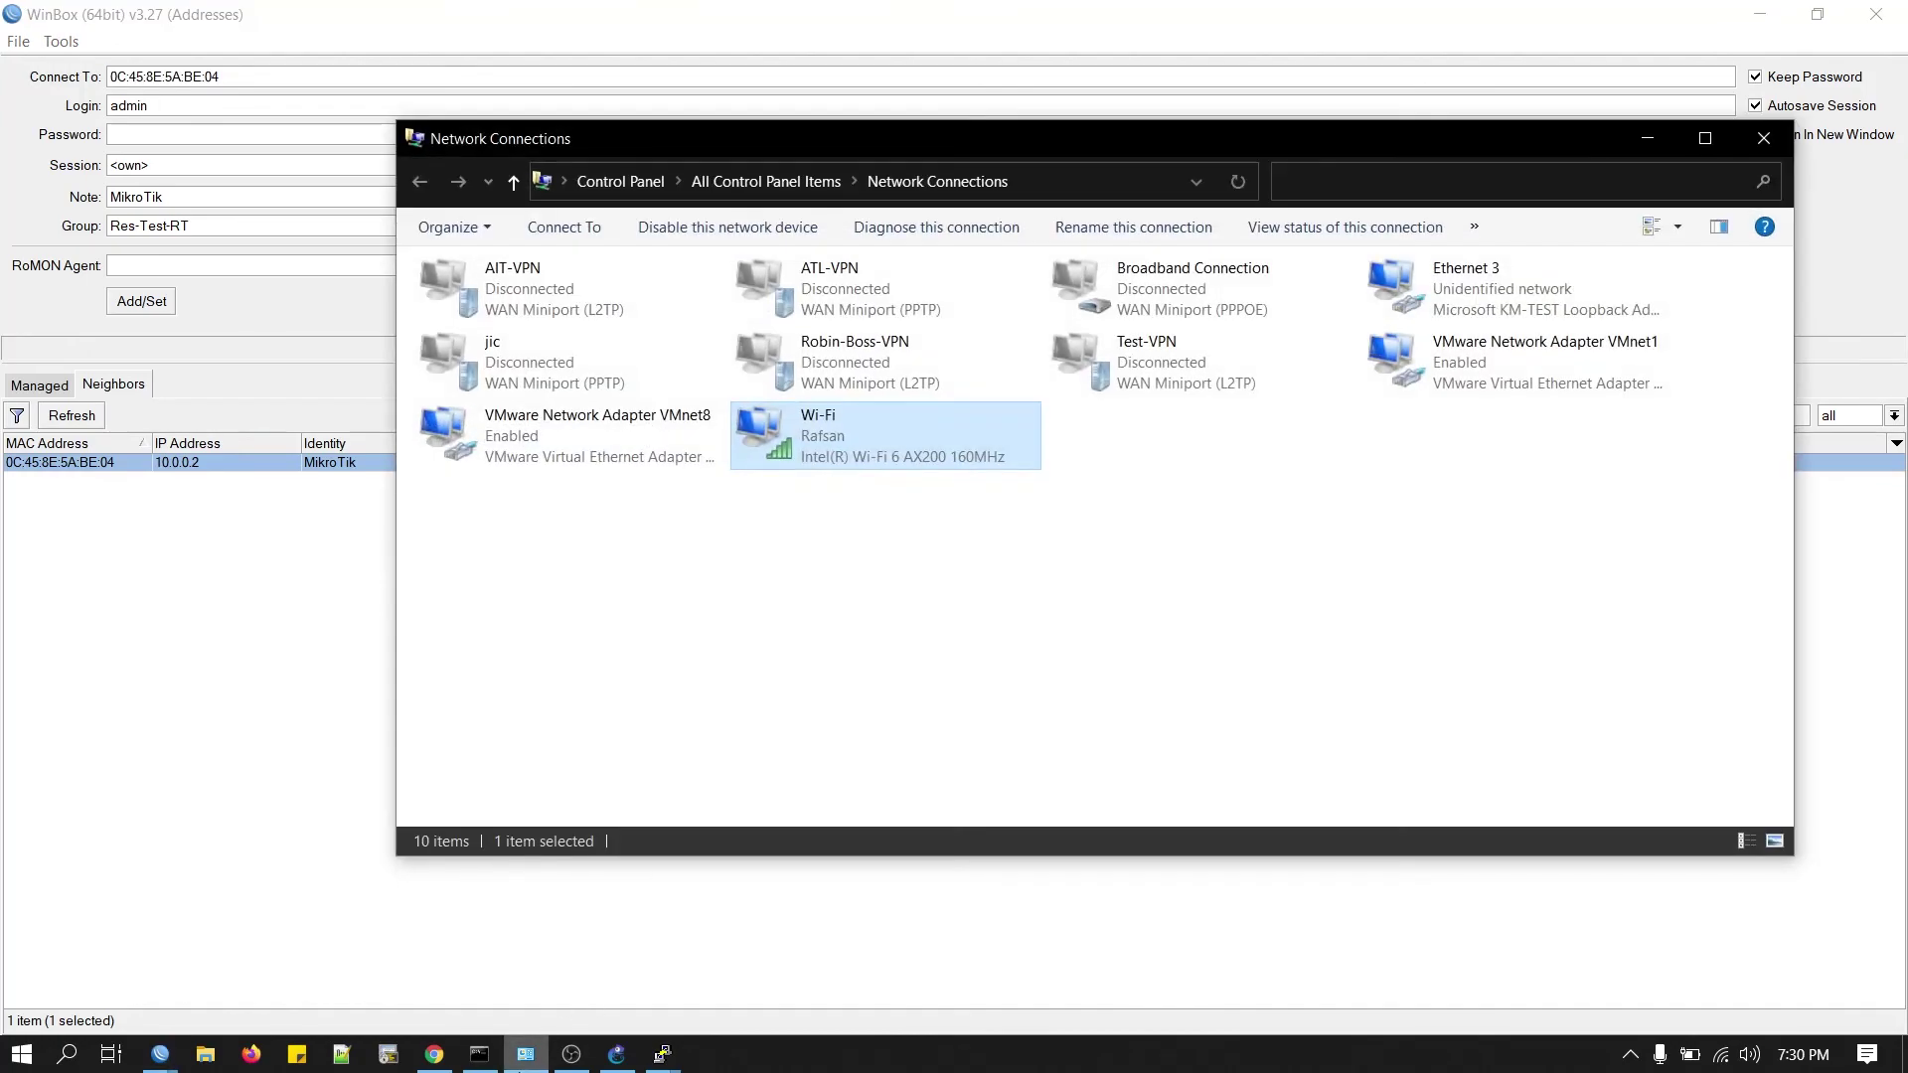
pyautogui.rightClick(861, 439)
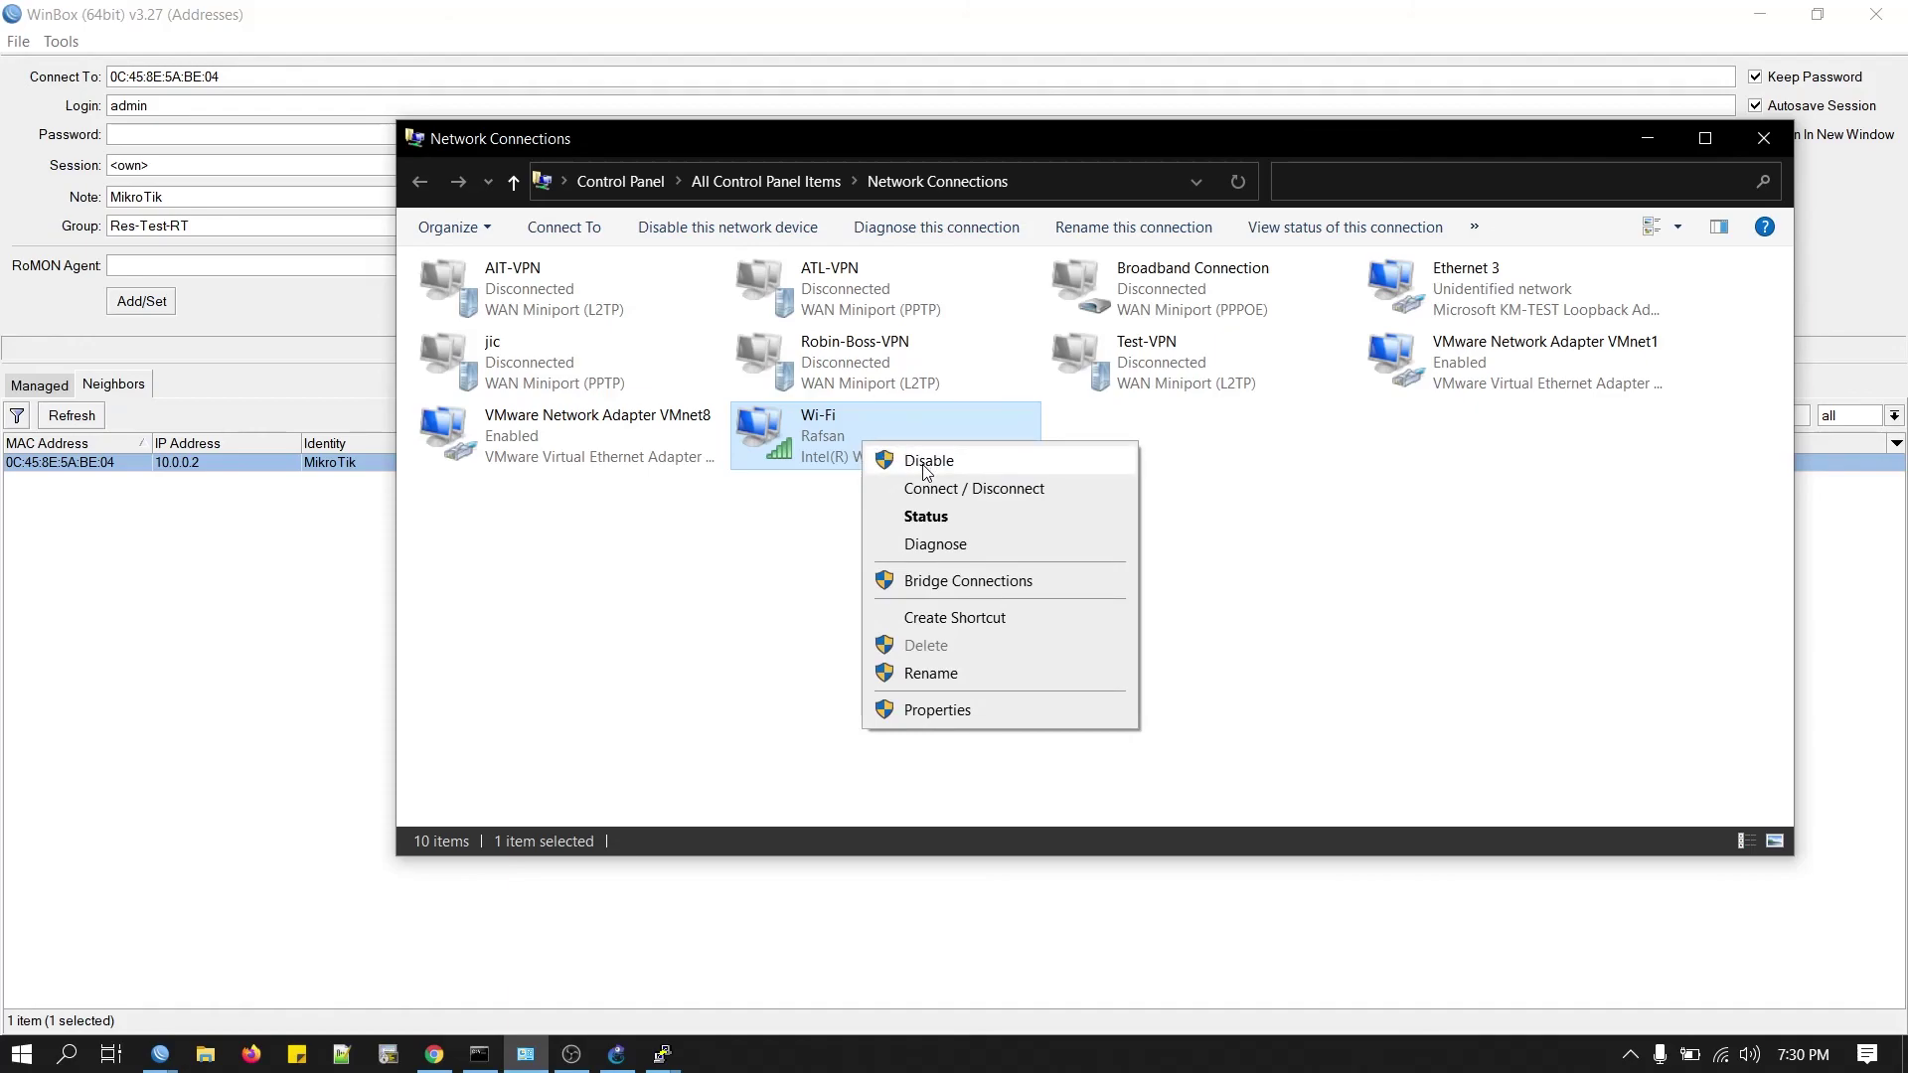
pyautogui.click(779, 587)
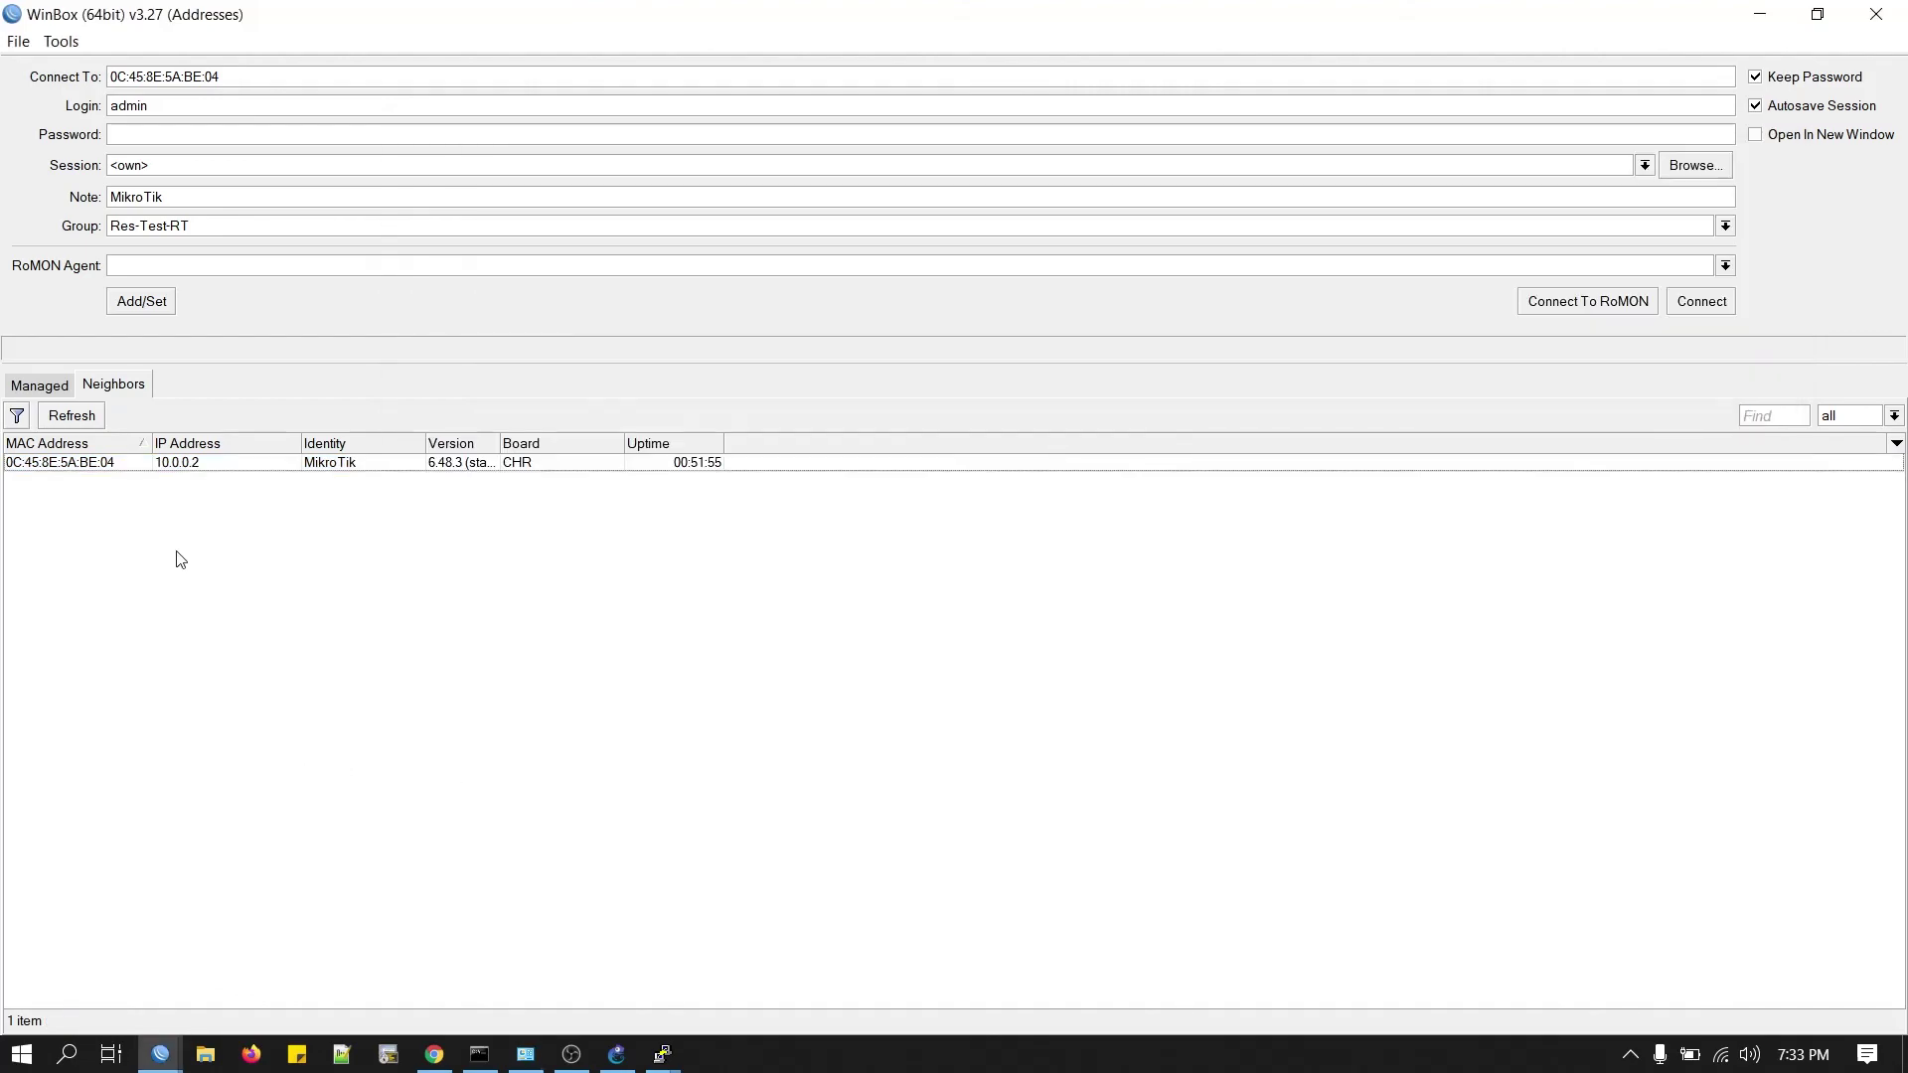